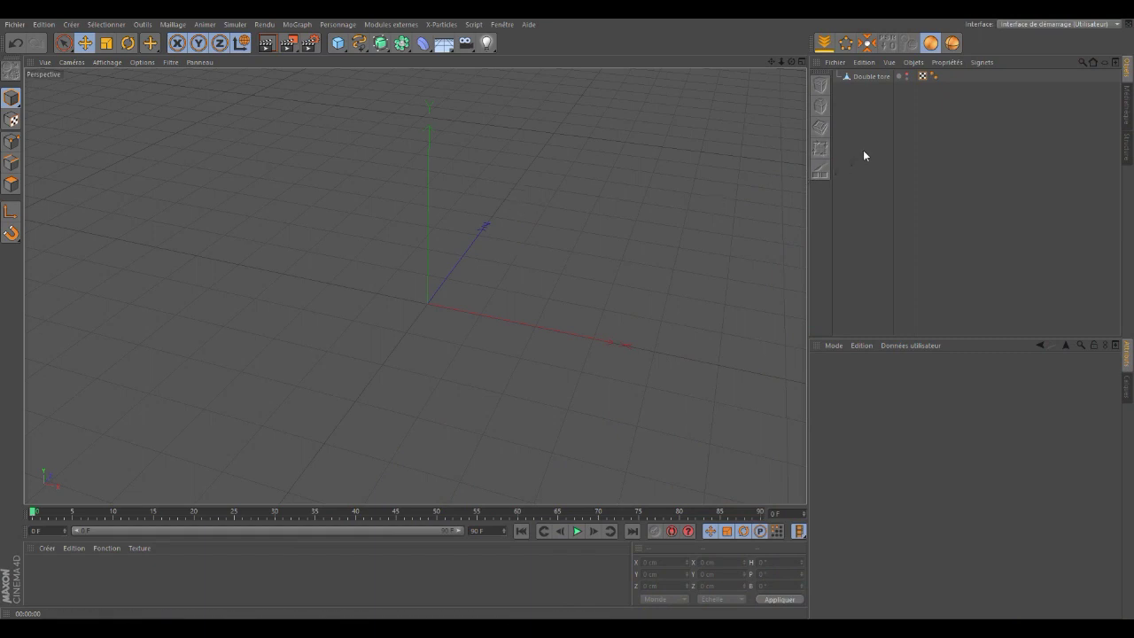
Unhide the Double tore object and zoom the viewport in slightly on it
left_click(905, 76)
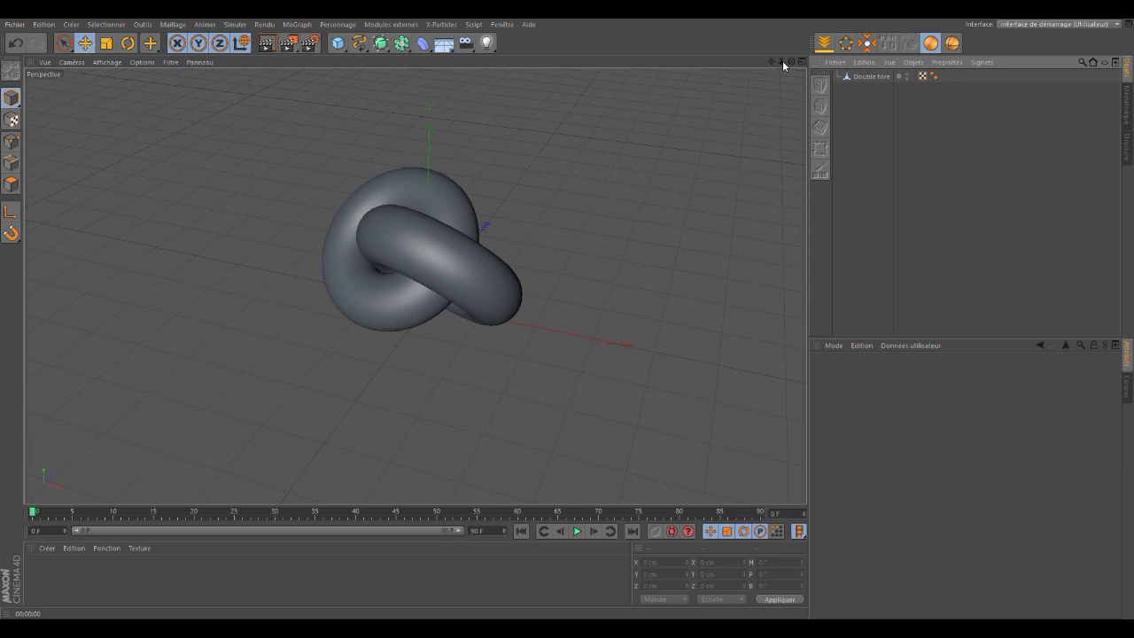
left_click_drag(782, 60, 524, 90)
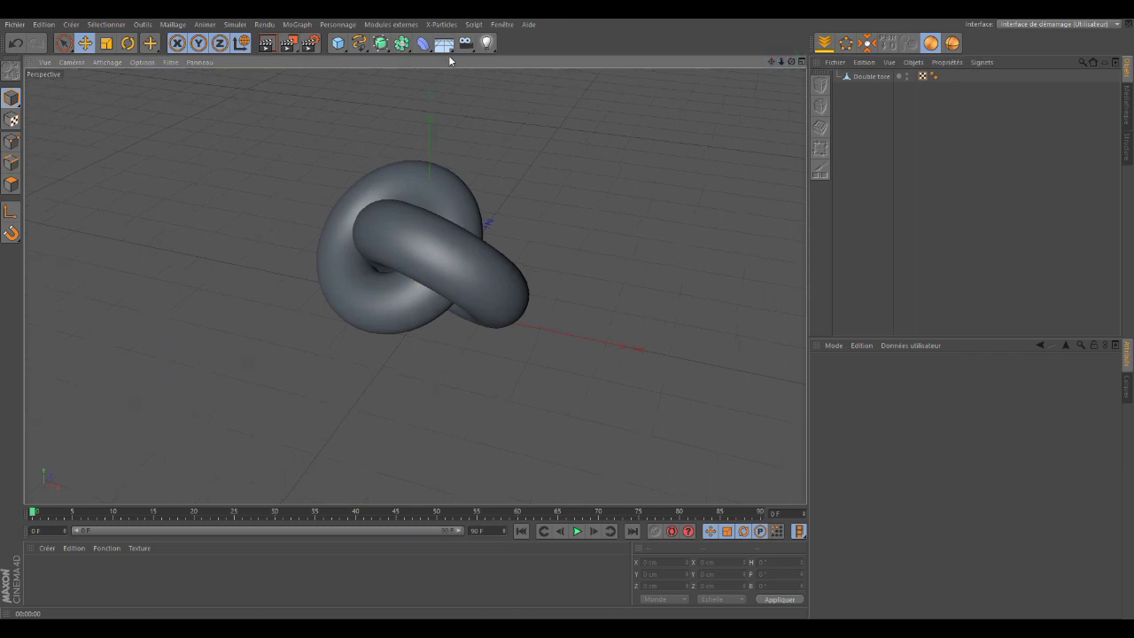
Add a Sol floor object as a ground plane beneath the double torus
left_click(444, 45)
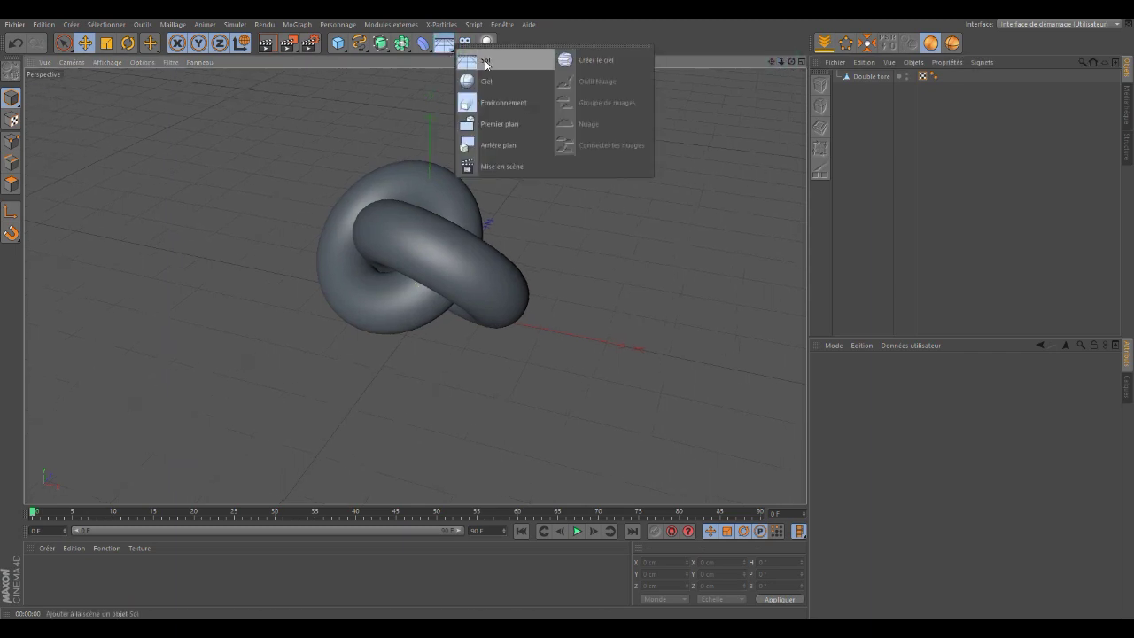
left_click(485, 62)
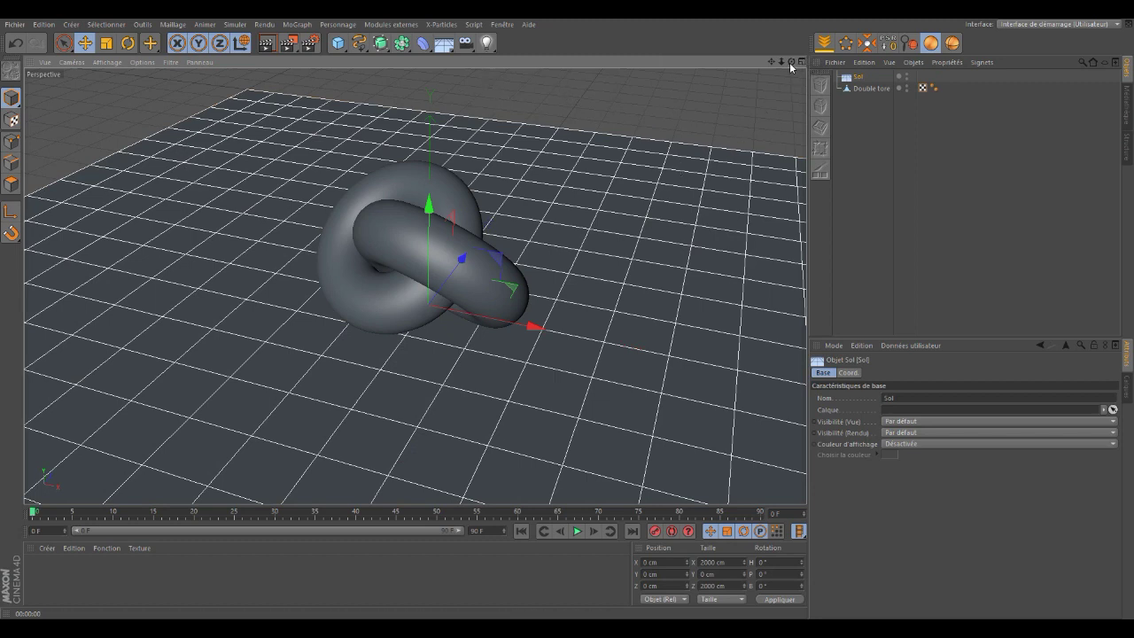
left_click(869, 89)
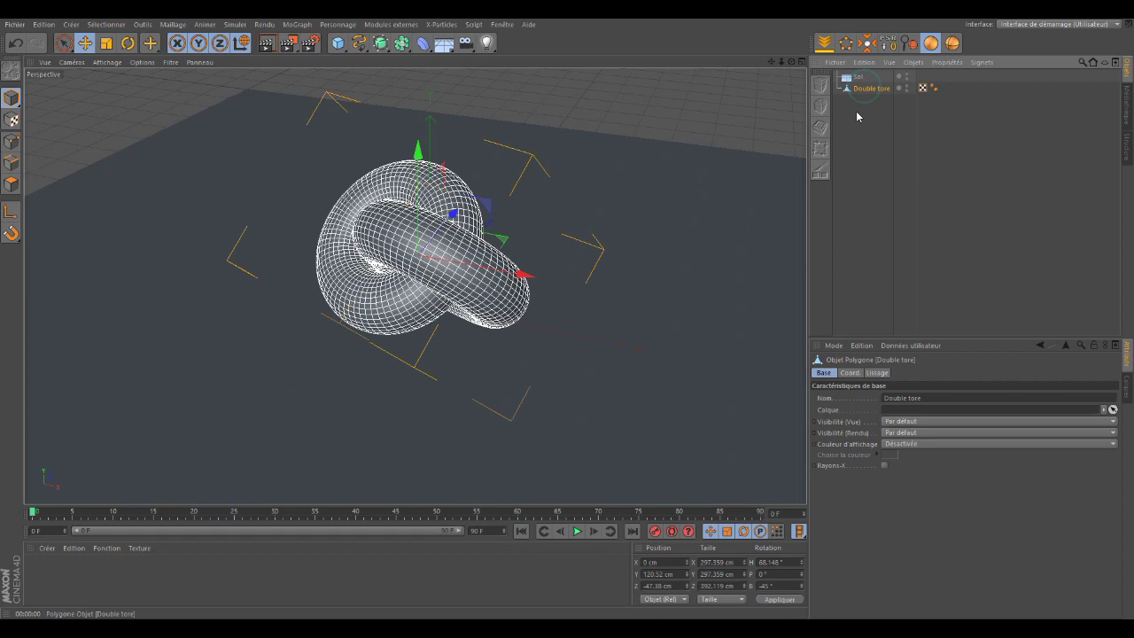
left_click(850, 139)
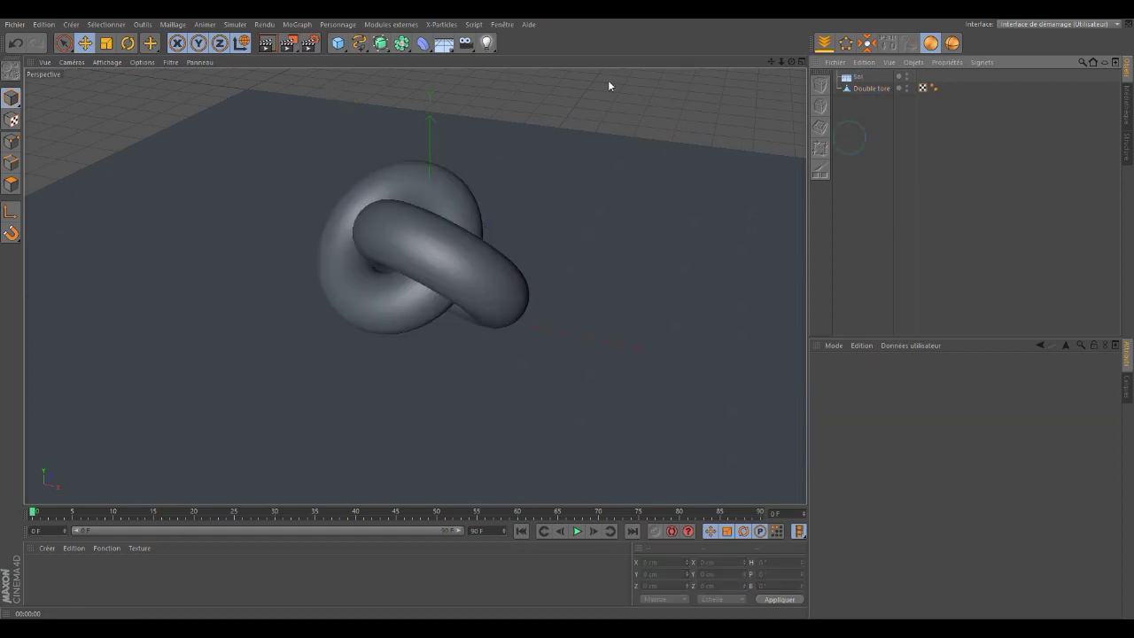
left_click(486, 48)
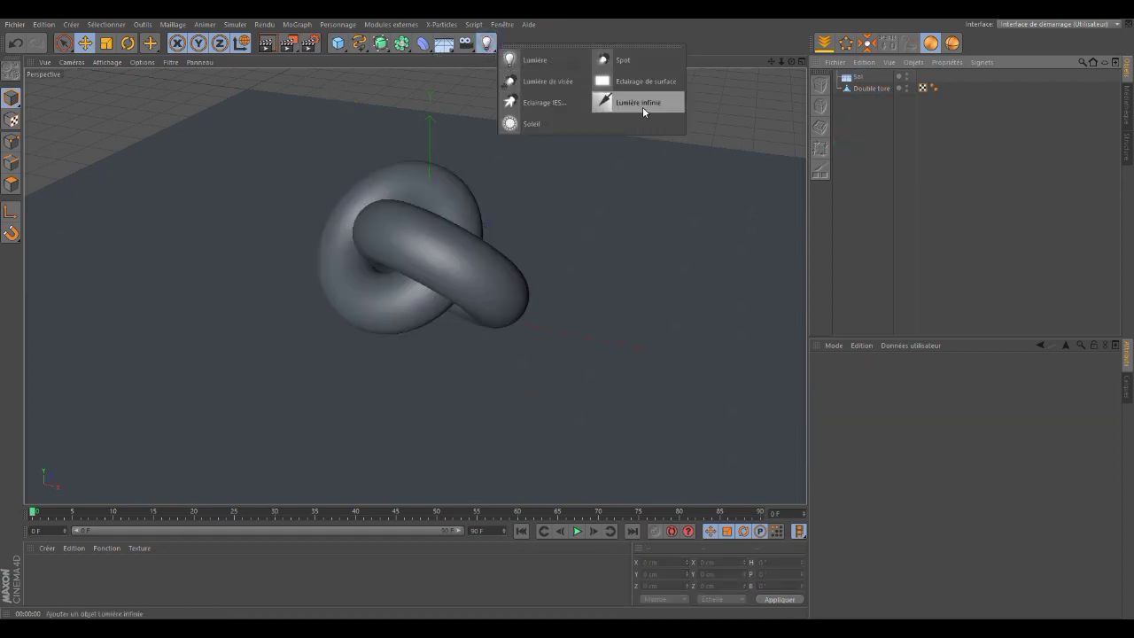
Add a Lumière infinite light and give it a Cible target tag
left_click(642, 107)
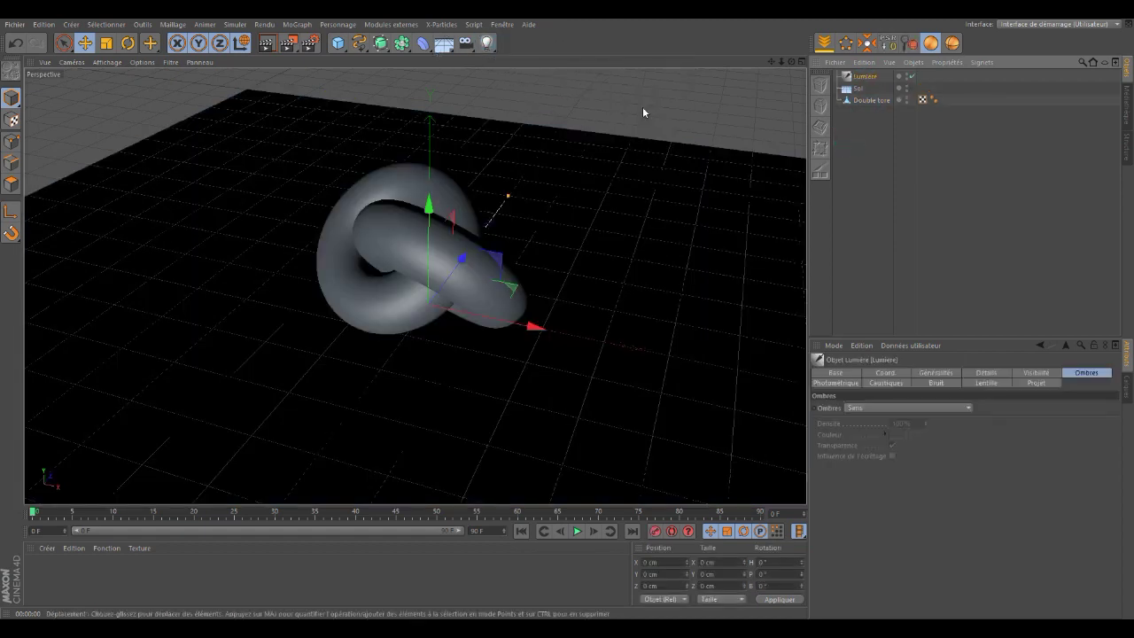
right_click(863, 77)
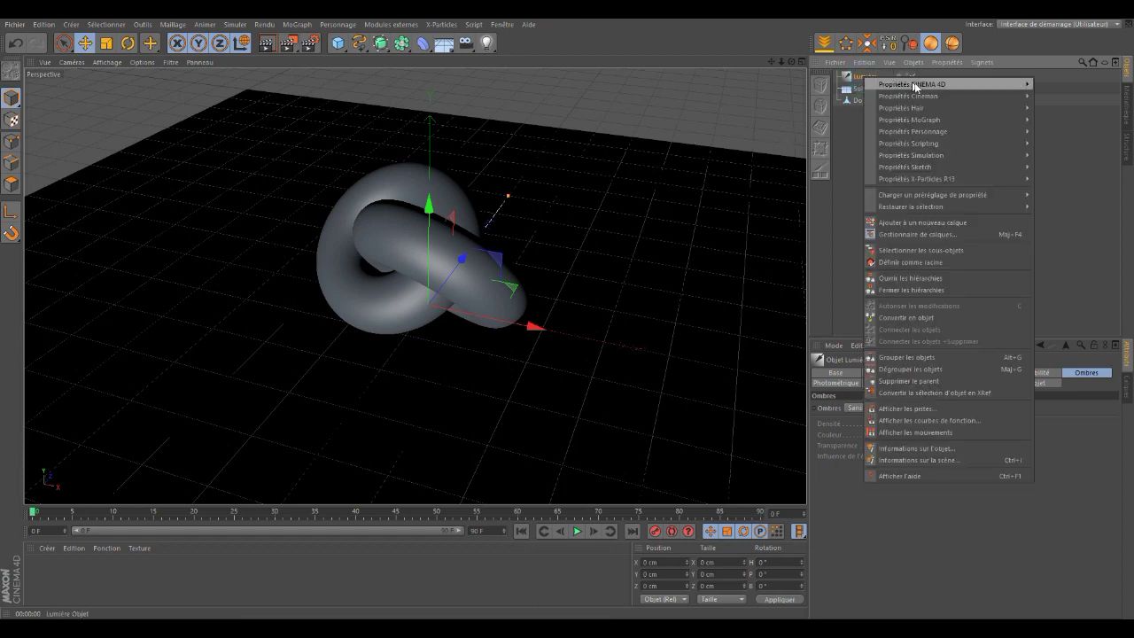
mouse_move(912, 84)
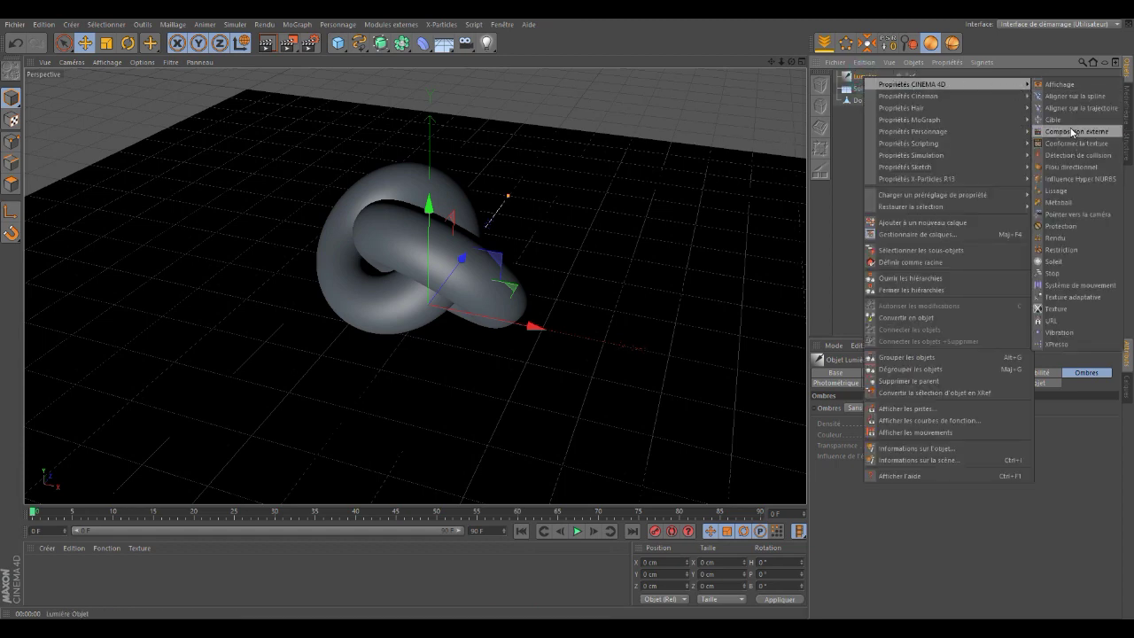
left_click(1063, 122)
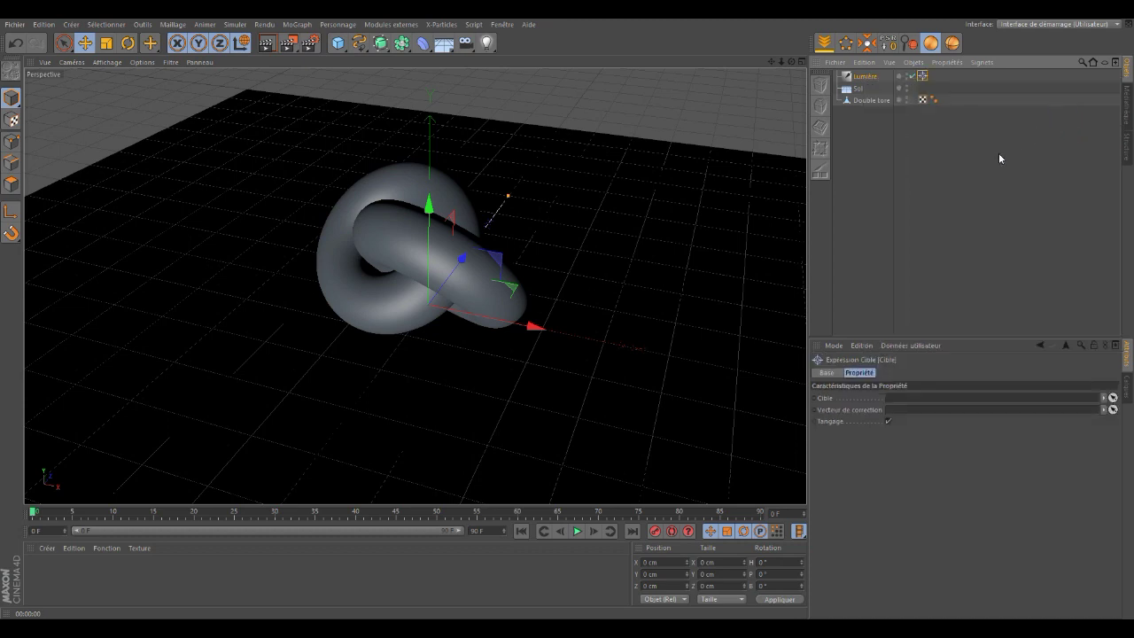
Target the Lumière light at Double tore and place it high up left of the torus
left_click_drag(869, 105, 938, 333)
left_click_drag(924, 385, 926, 398)
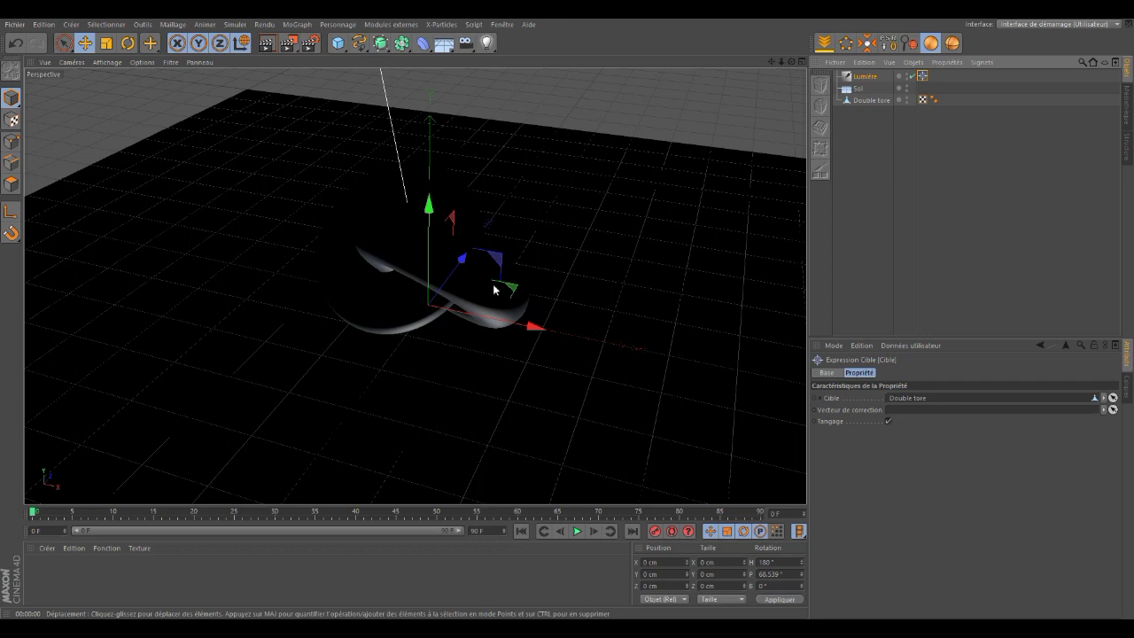
left_click_drag(531, 325, 197, 232)
left_click_drag(99, 177, 87, 75)
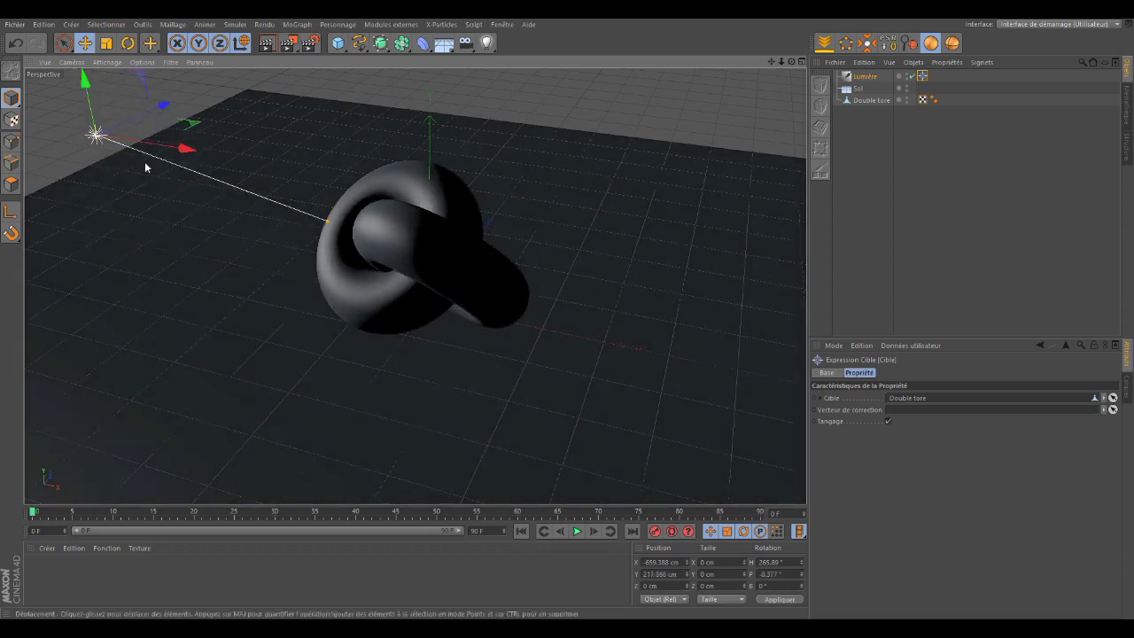
mouse_move(164, 104)
left_mouse_down()
mouse_move(98, 135)
mouse_move(195, 73)
mouse_move(177, 99)
left_mouse_up()
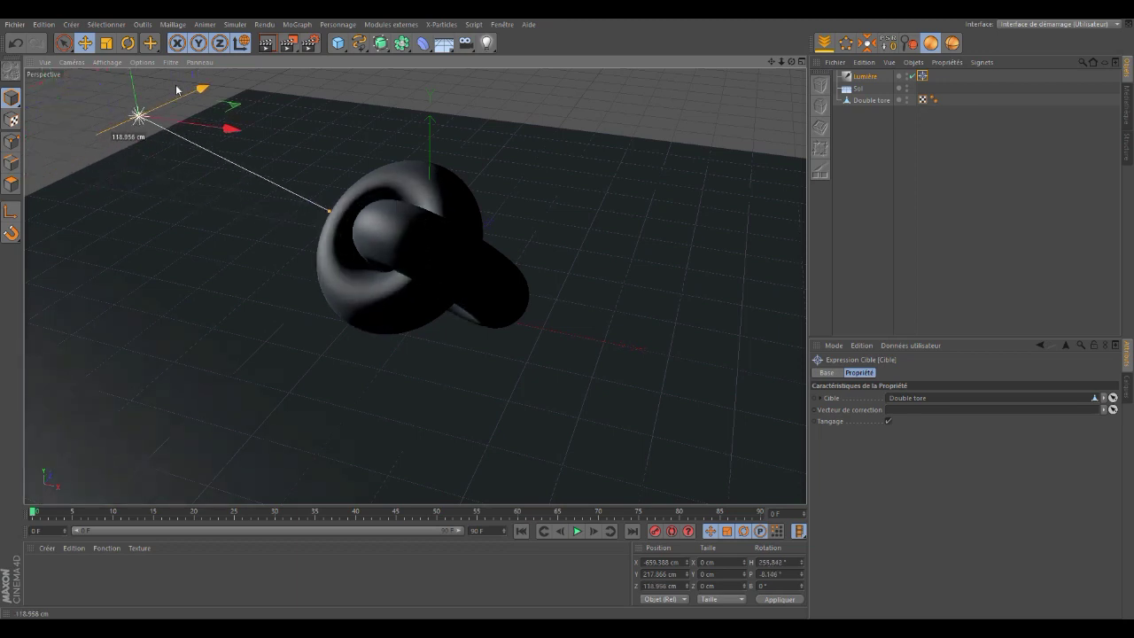
mouse_move(205, 142)
left_mouse_down()
mouse_move(147, 129)
mouse_move(120, 95)
mouse_move(269, 78)
mouse_move(192, 77)
left_mouse_up()
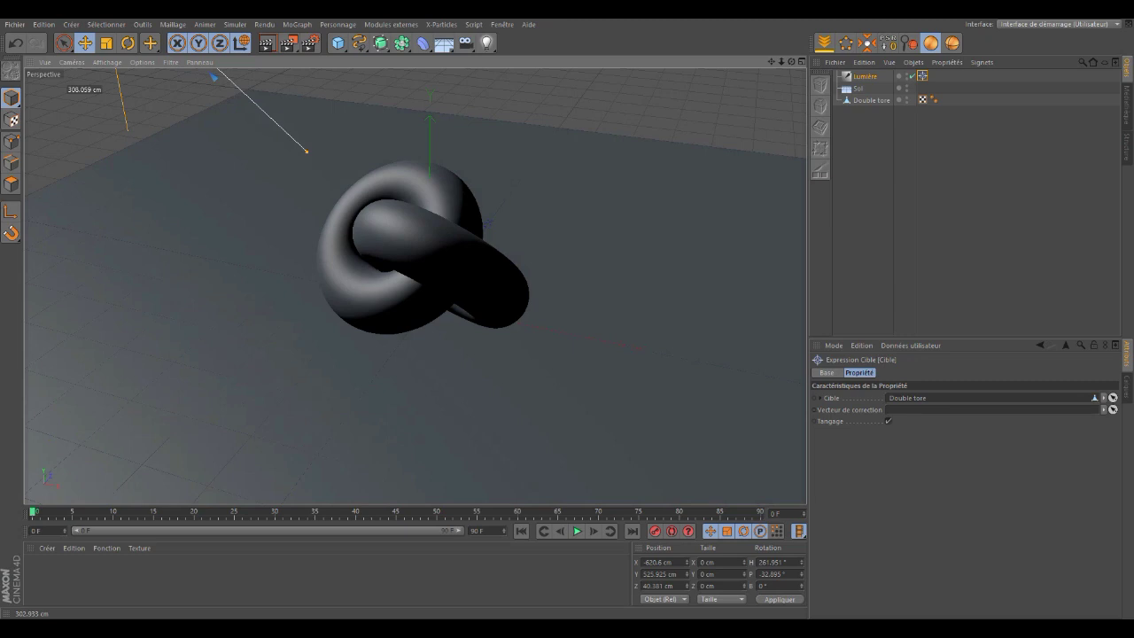
left_click_drag(192, 78, 177, 76)
left_click_drag(780, 61, 867, 126)
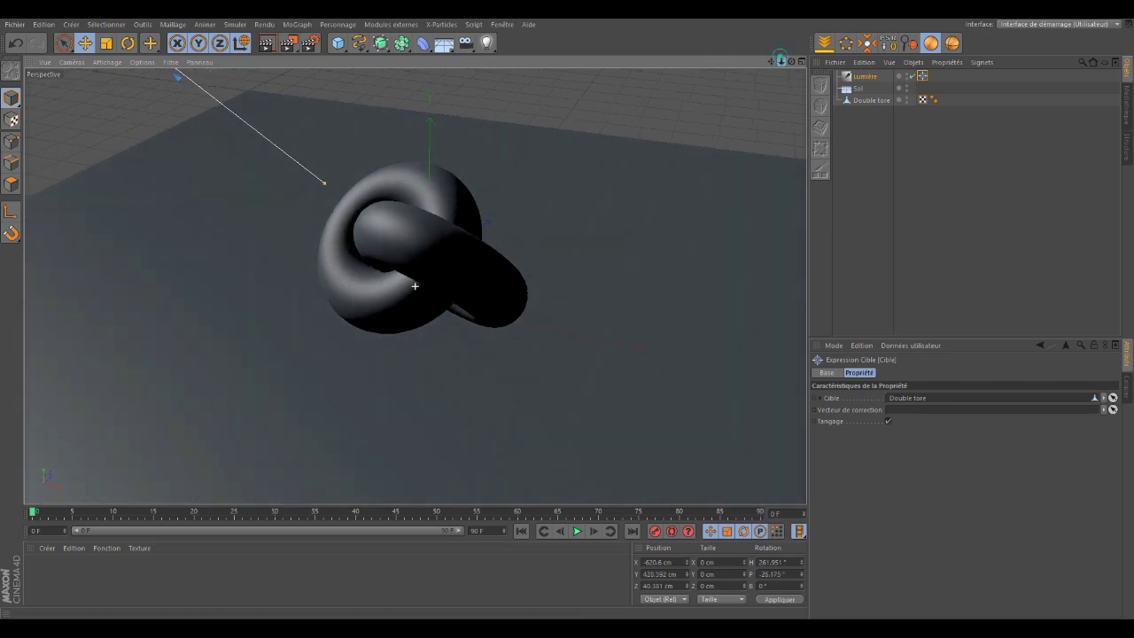
left_click(868, 77)
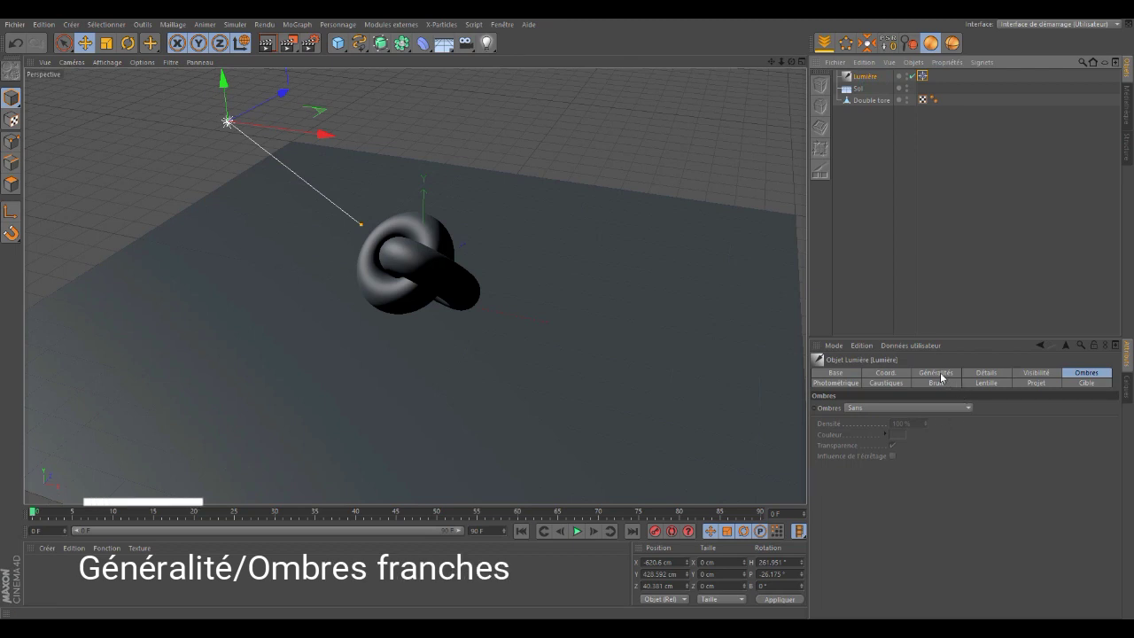
Set the Lumière light's Ombres to Raytrace (ombres franches) in Généralités
left_click(936, 372)
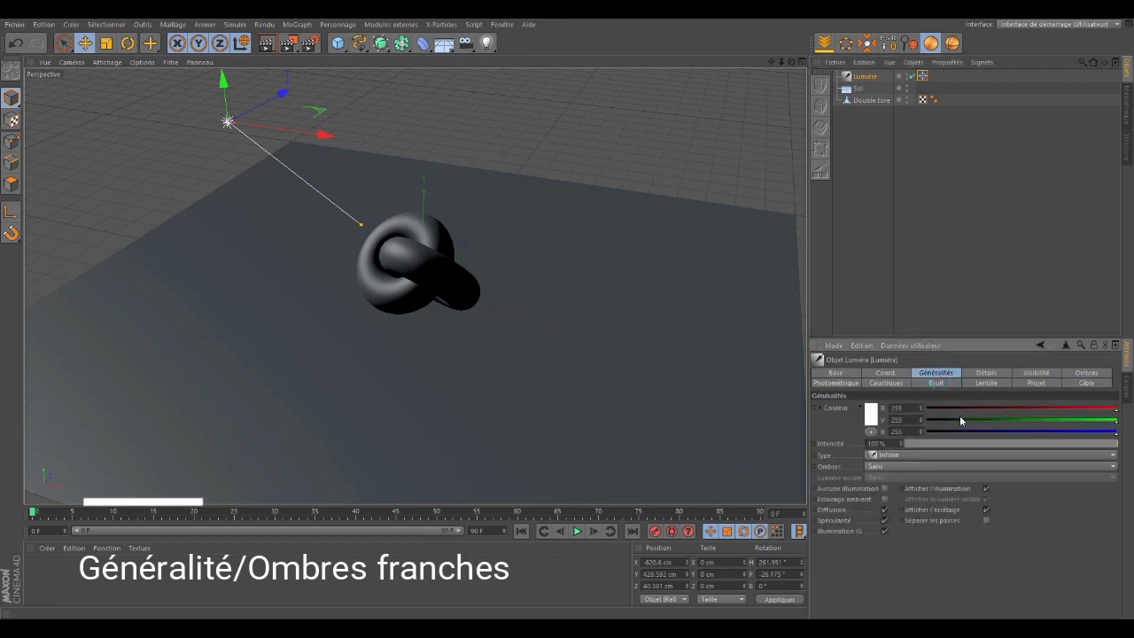
left_click(881, 468)
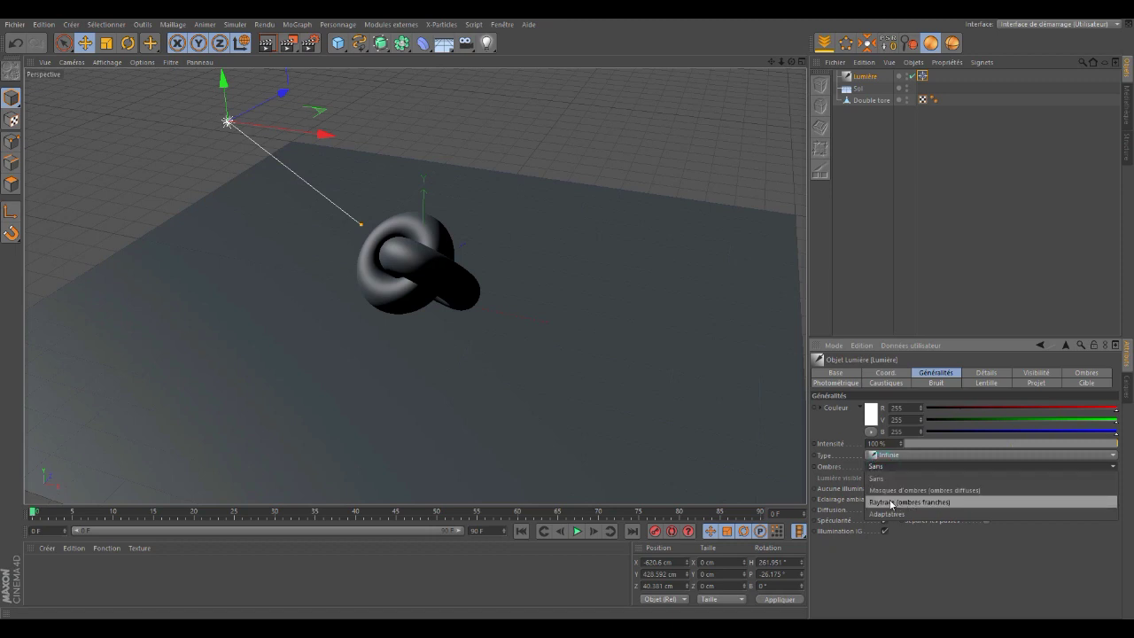
left_click(891, 502)
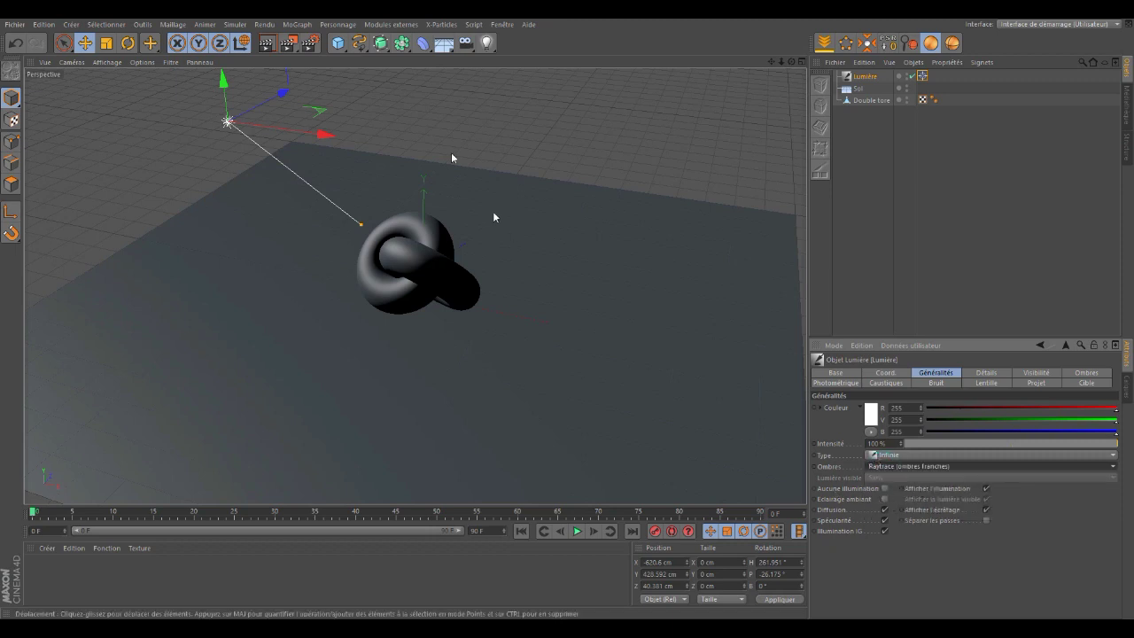
left_click(289, 42)
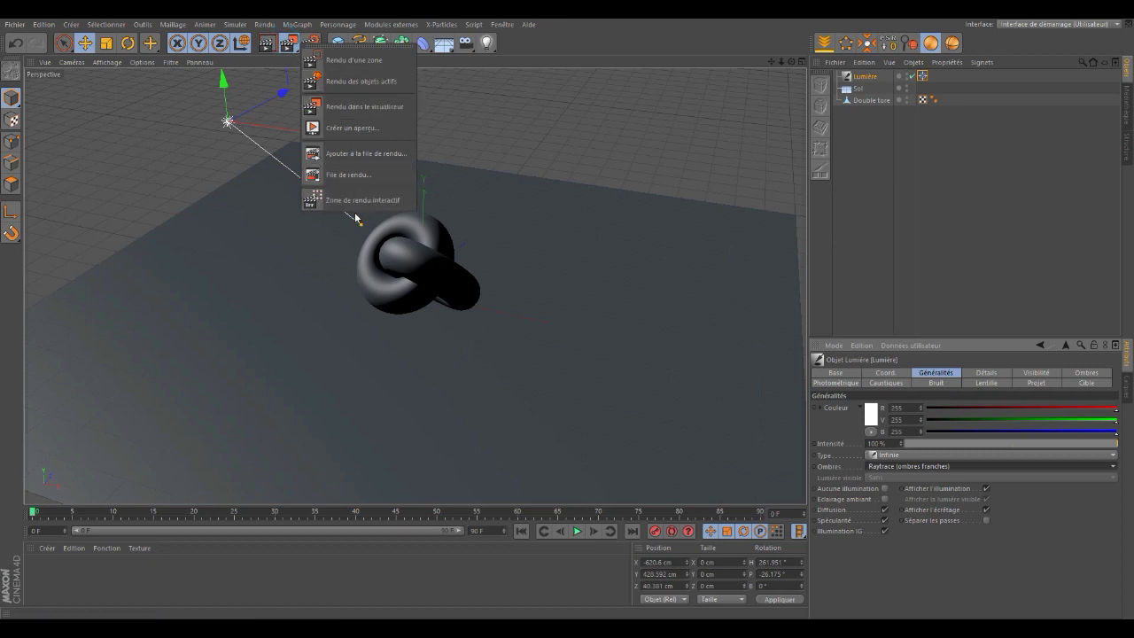
Start an interactive render region and reposition the light higher to shorten the floor shadow
left_click(354, 202)
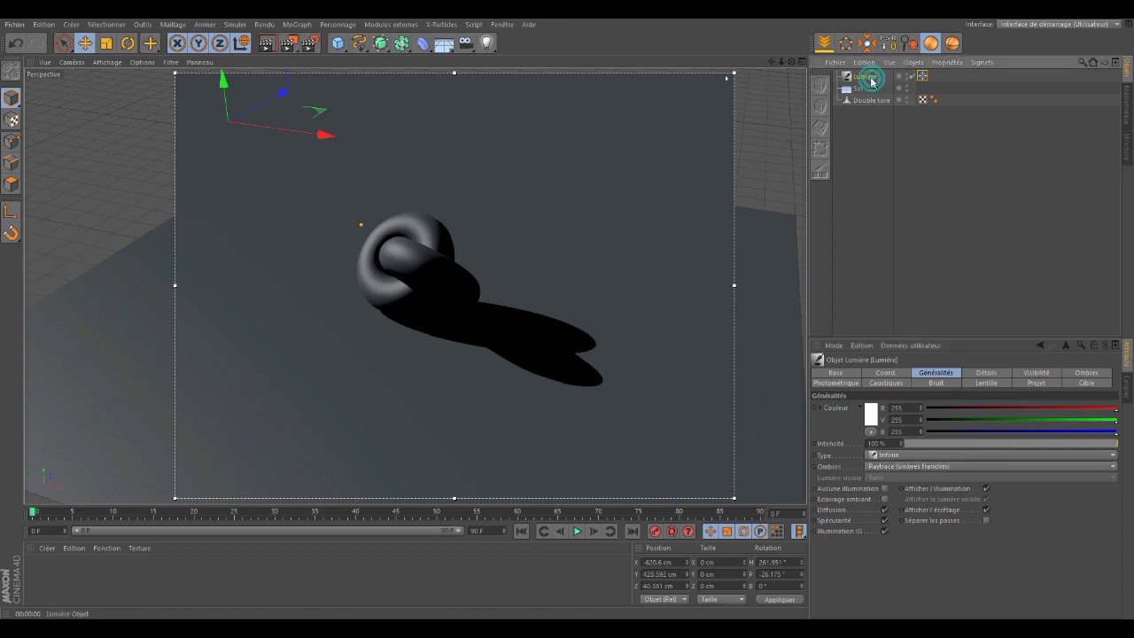
left_click_drag(281, 100, 253, 124)
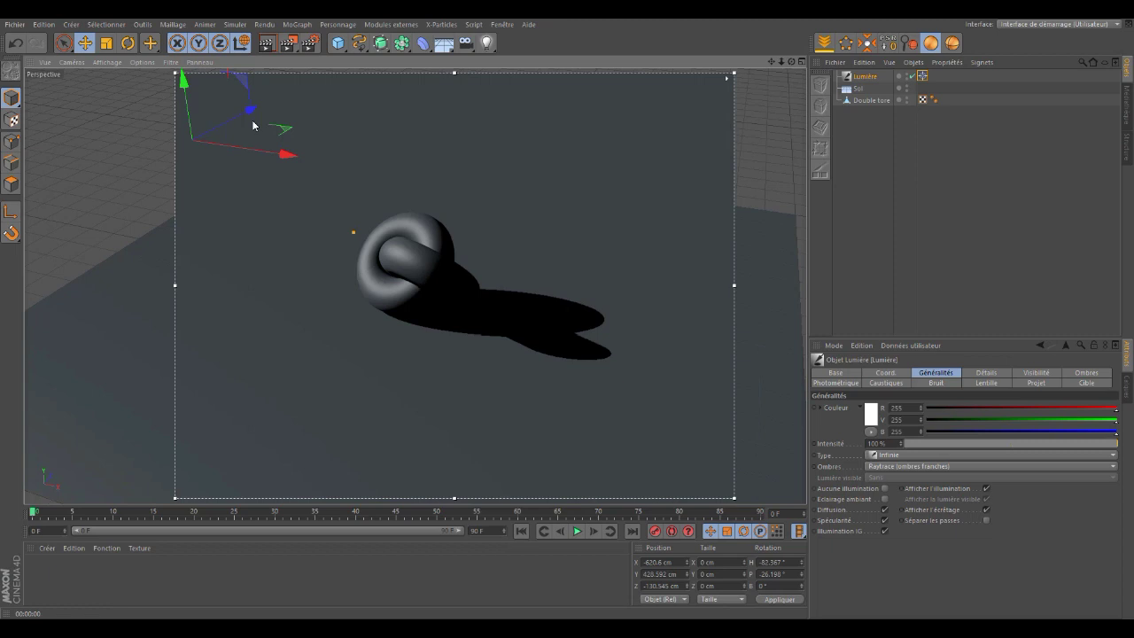
left_click_drag(253, 125, 218, 139)
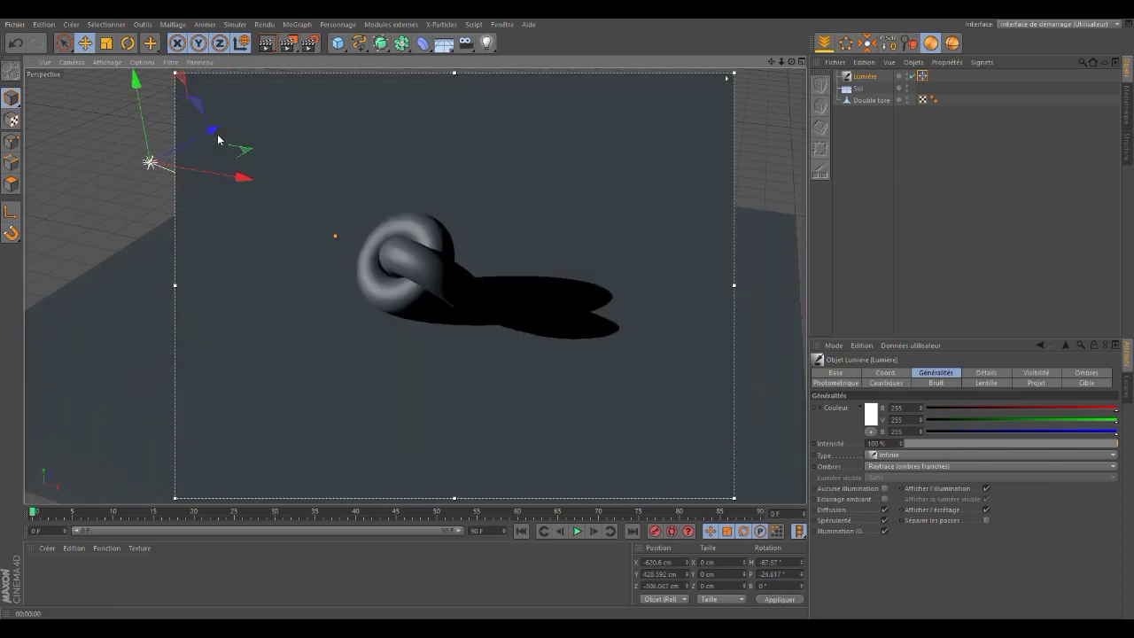
left_click_drag(216, 142, 211, 149)
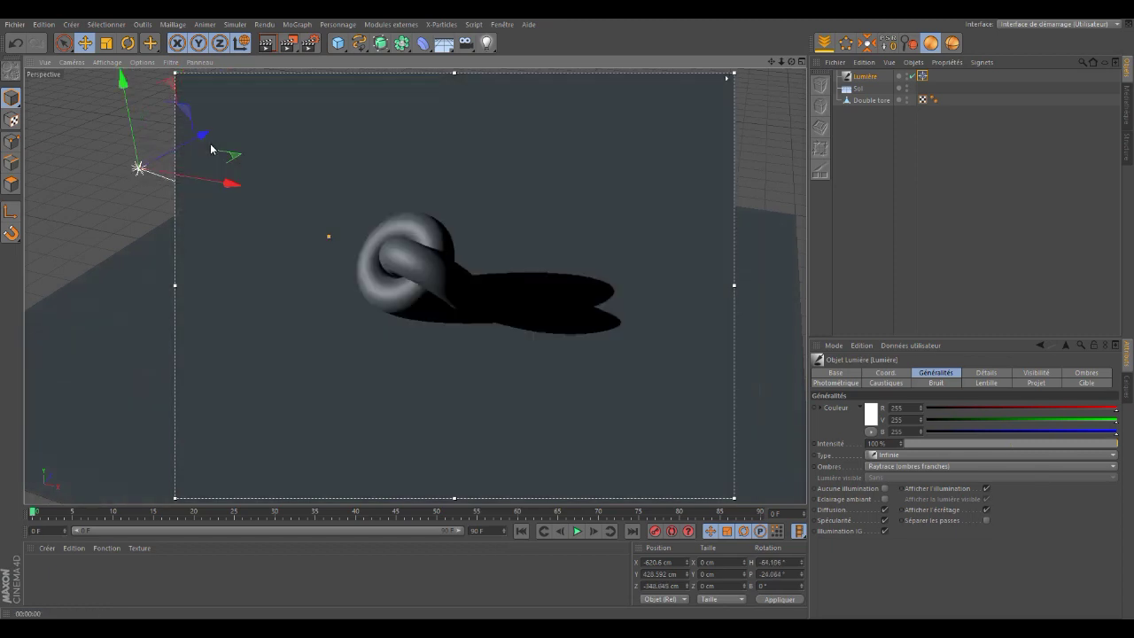
left_click_drag(123, 86, 120, 79)
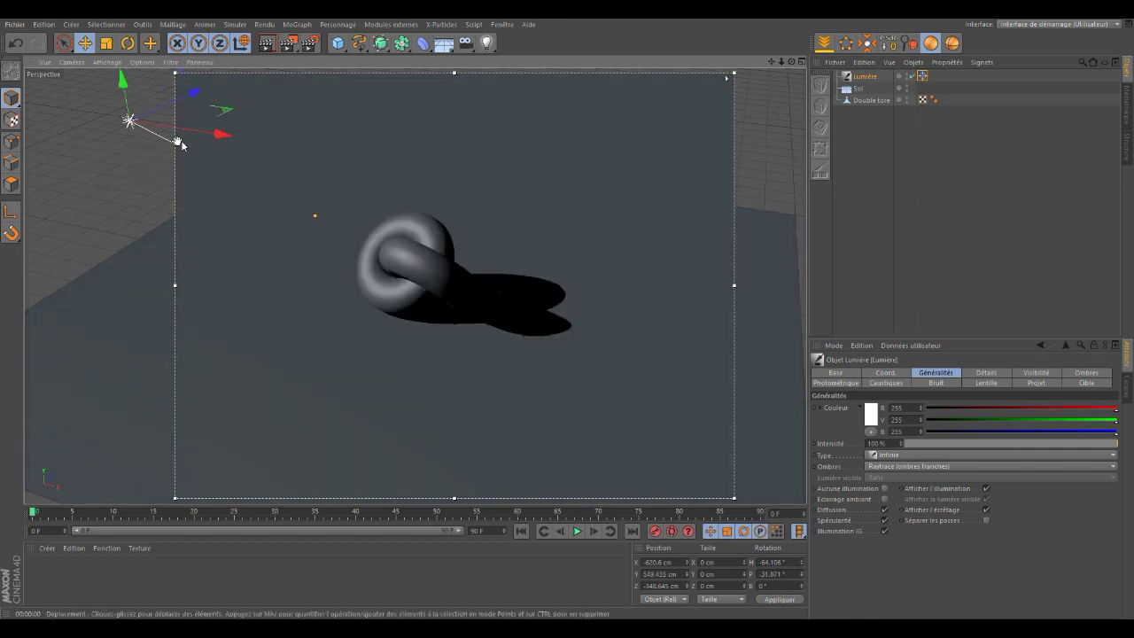
left_click_drag(212, 140, 259, 158)
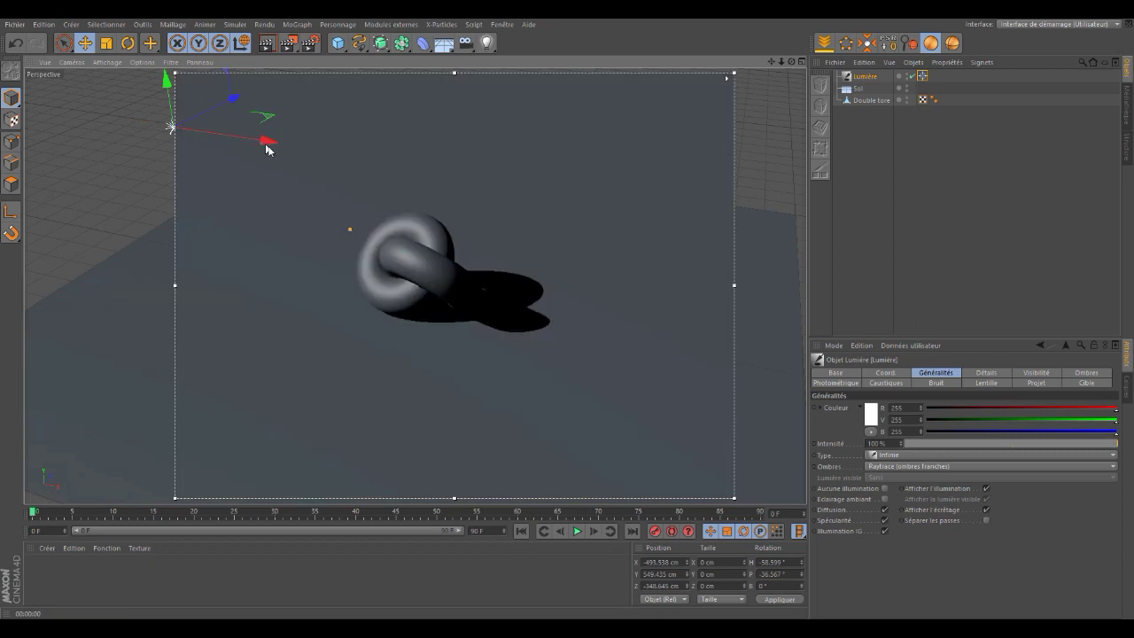
left_click_drag(266, 144, 308, 158)
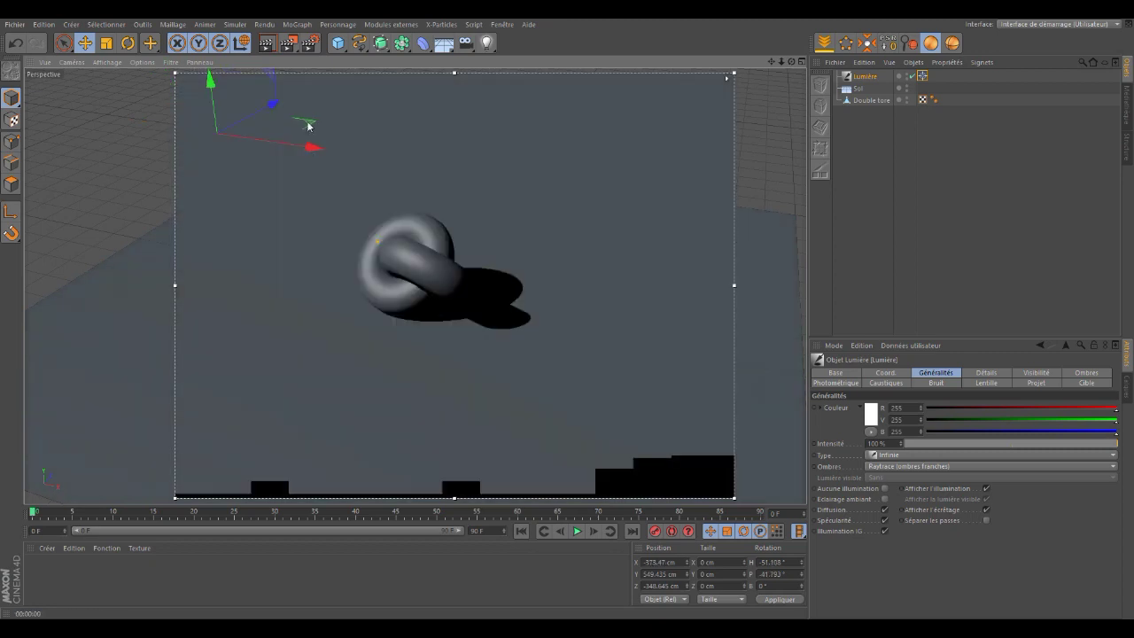
left_click_drag(274, 105, 246, 130)
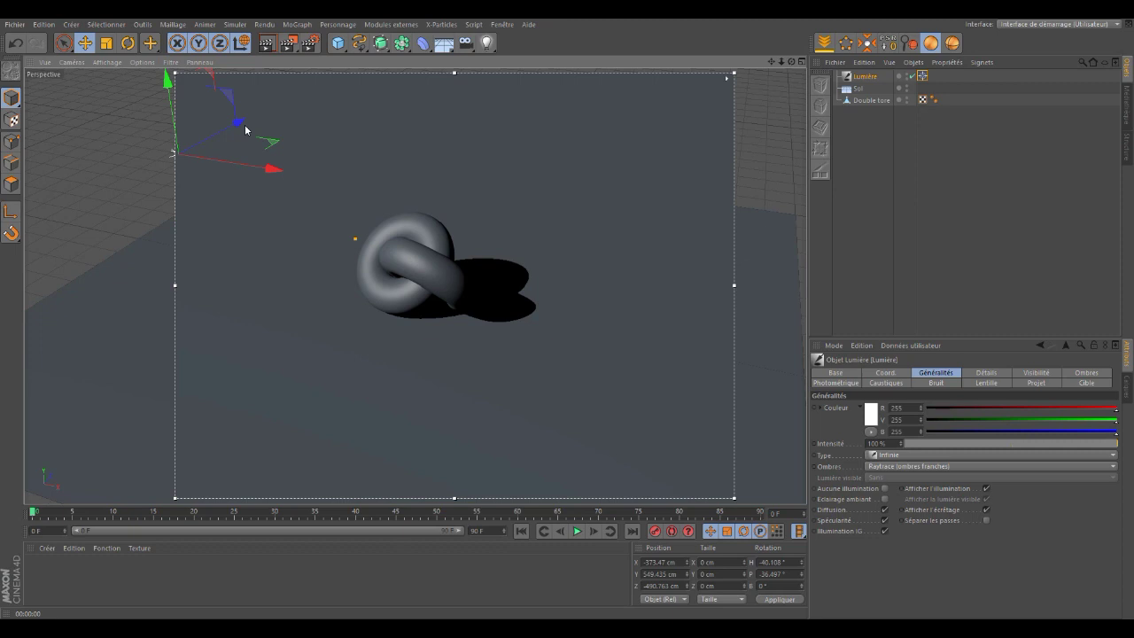
left_click_drag(245, 130, 219, 137)
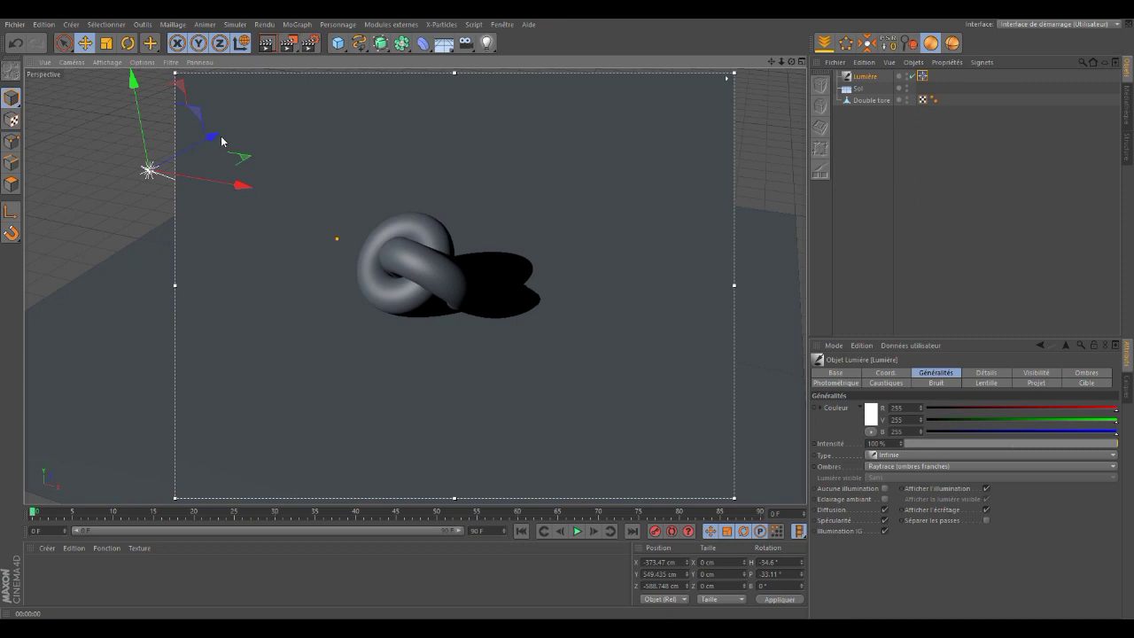
left_click_drag(132, 78, 140, 155)
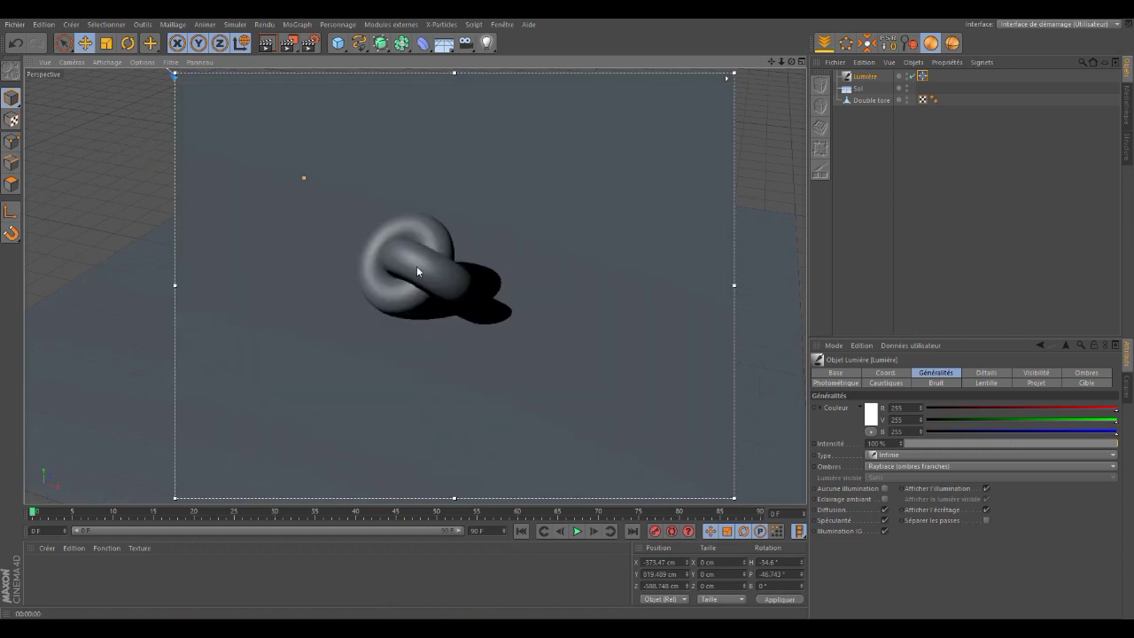
Zoom and pan to centre the knot, then deselect the Lumière light
mouse_move(781, 61)
left_mouse_down()
mouse_move(793, 66)
mouse_move(779, 66)
left_mouse_up()
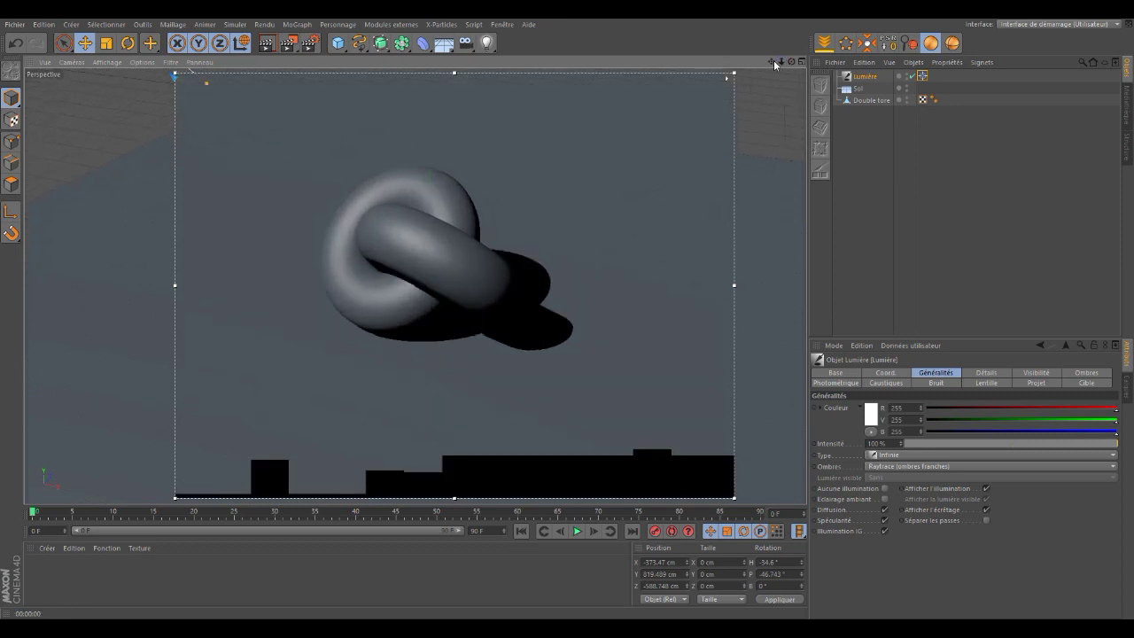
left_click_drag(773, 61, 801, 57)
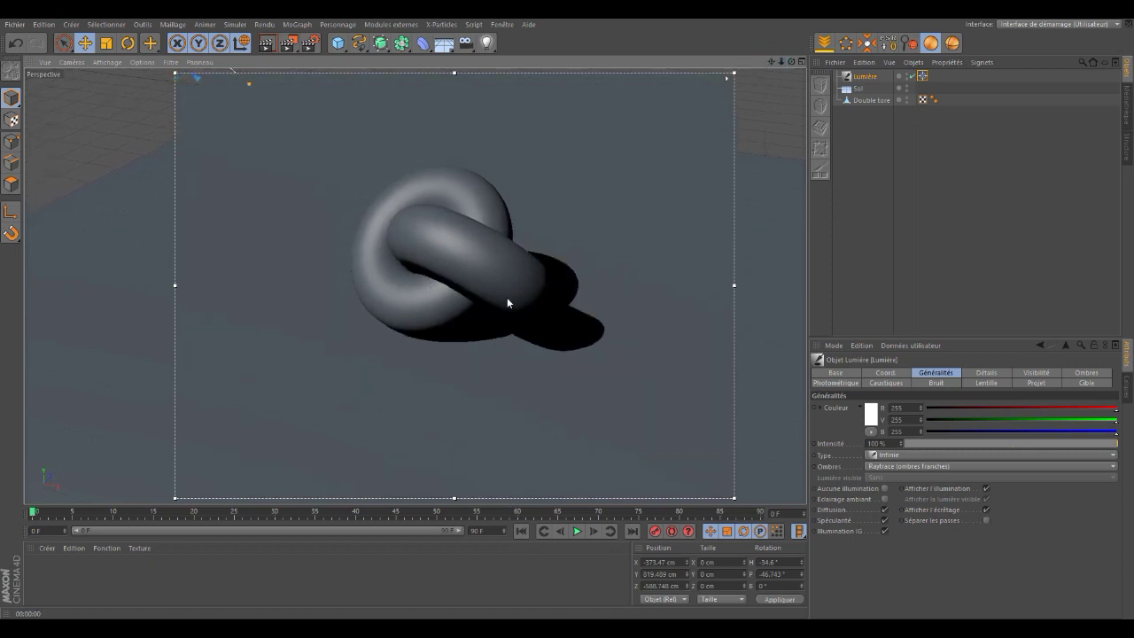
left_click(869, 140)
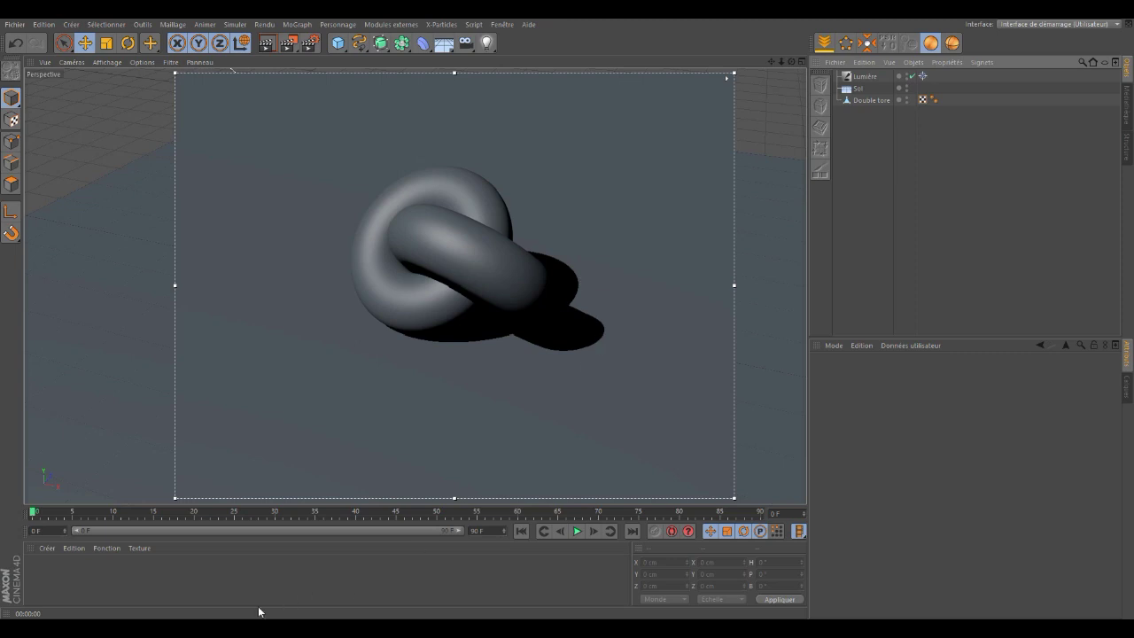
Create a Nouveau matériau named Mat and open it in the Modificateur de matériaux
left_click(47, 548)
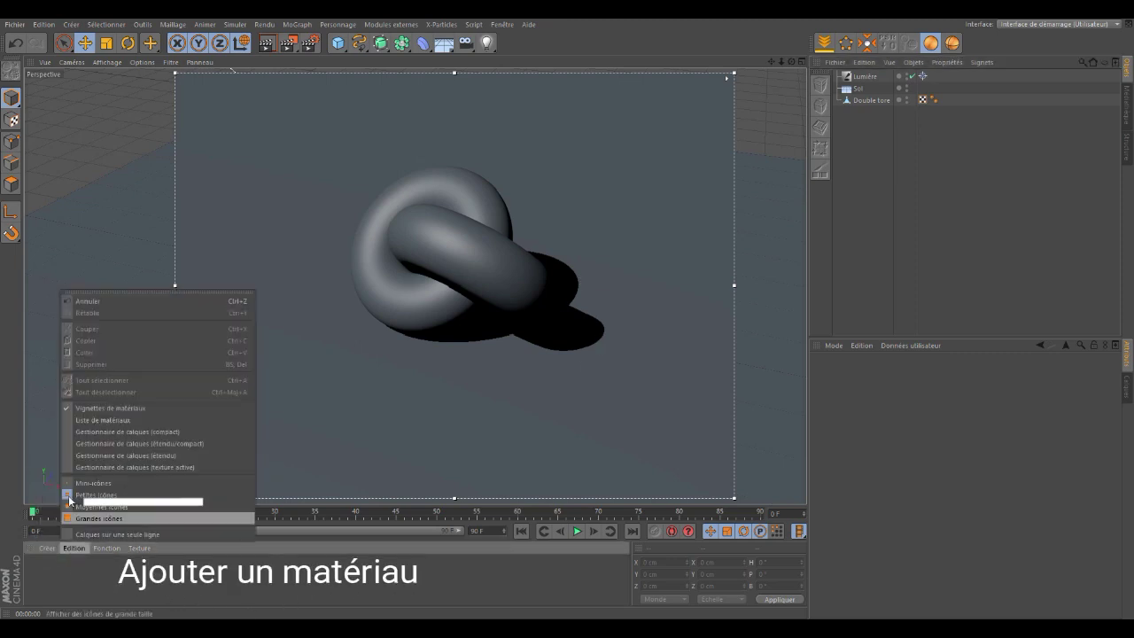
left_click(46, 548)
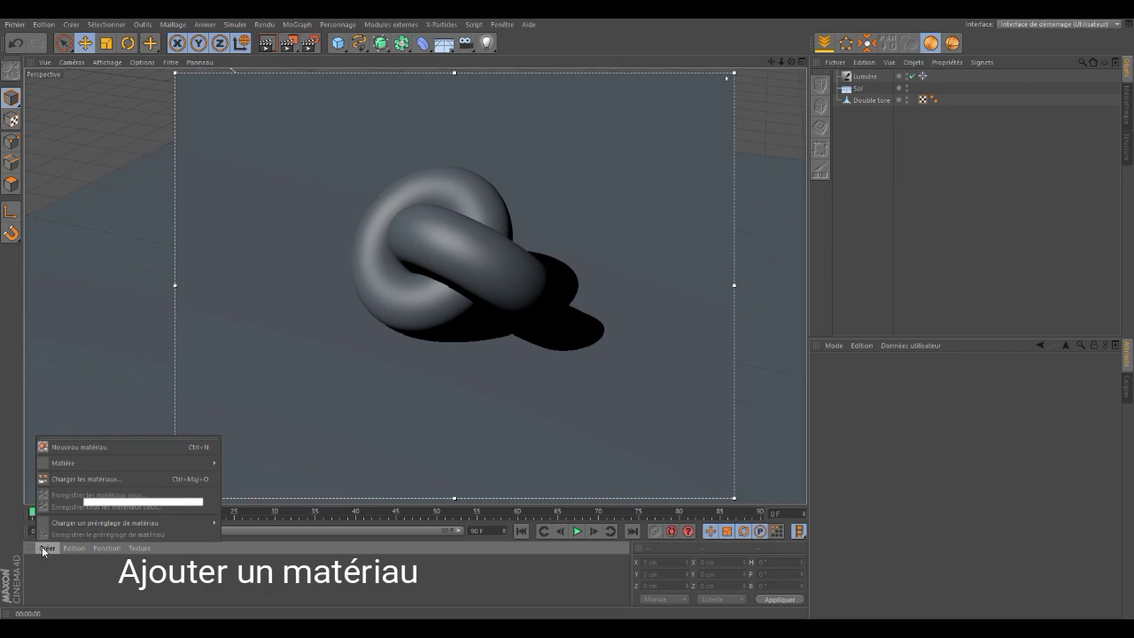
left_click(69, 447)
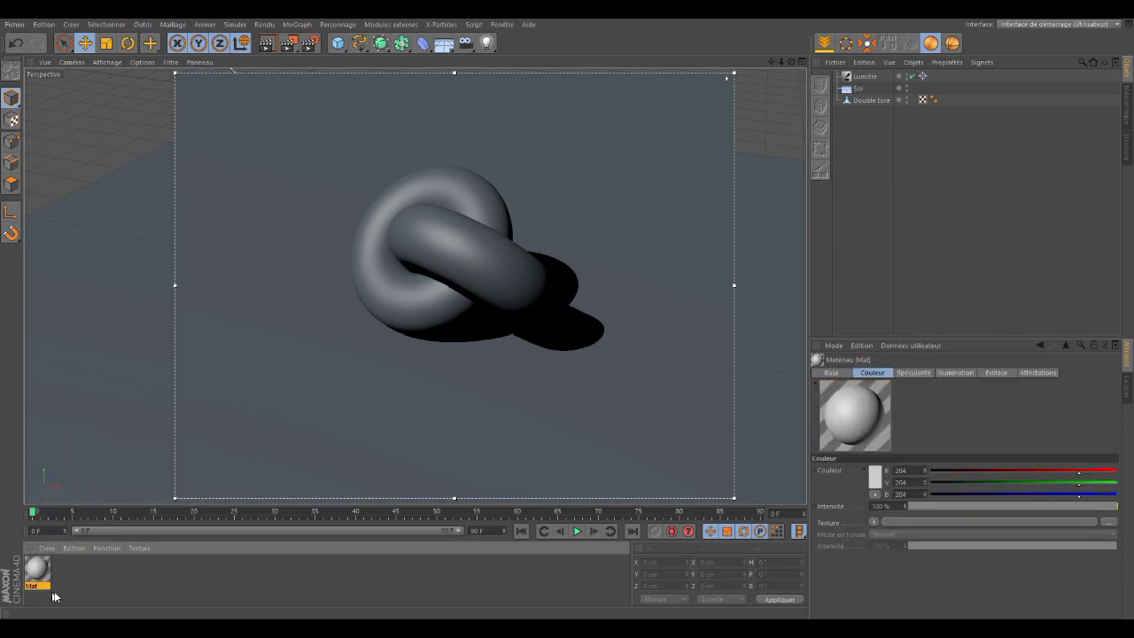
double_click(37, 570)
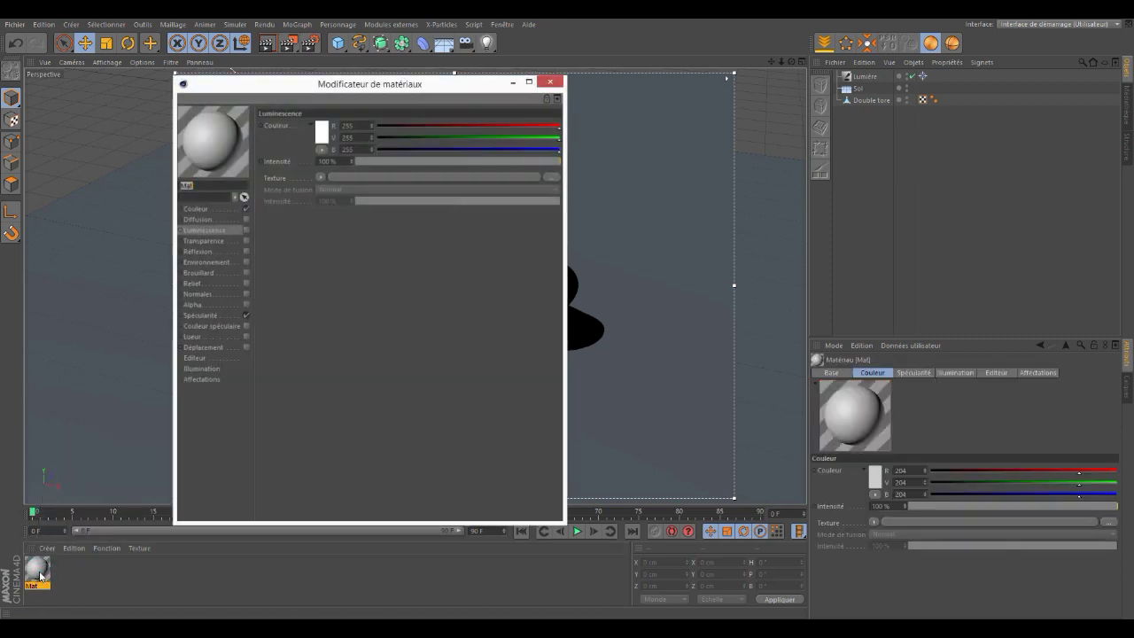
On Mat, disable Couleur and Spécularité and enable Luminescence
left_click_drag(373, 91, 936, 112)
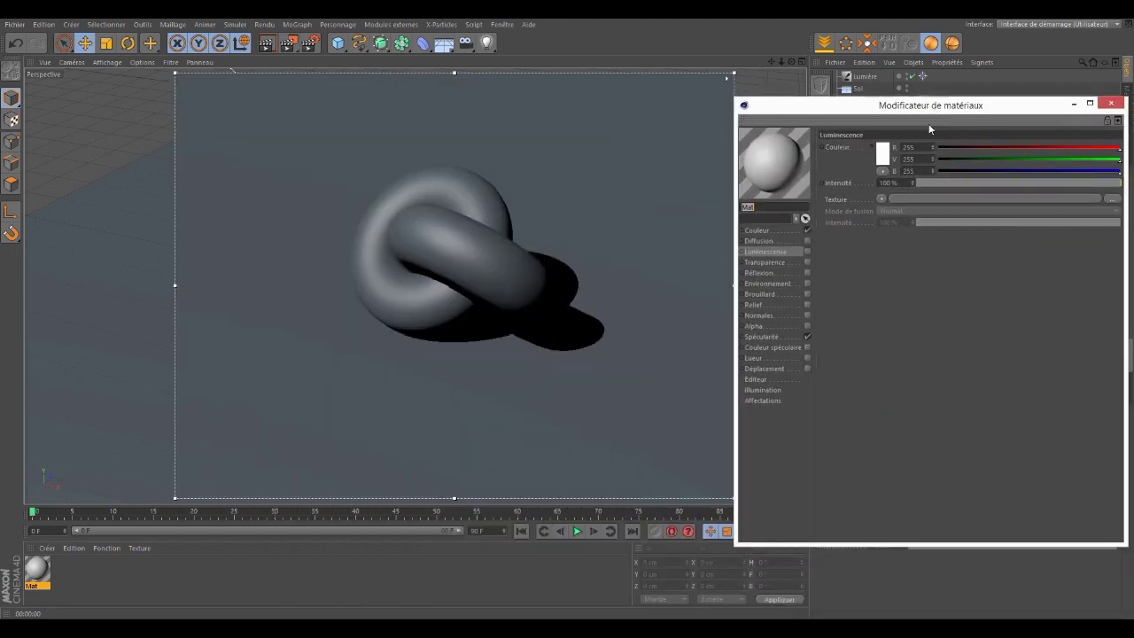
left_click(807, 231)
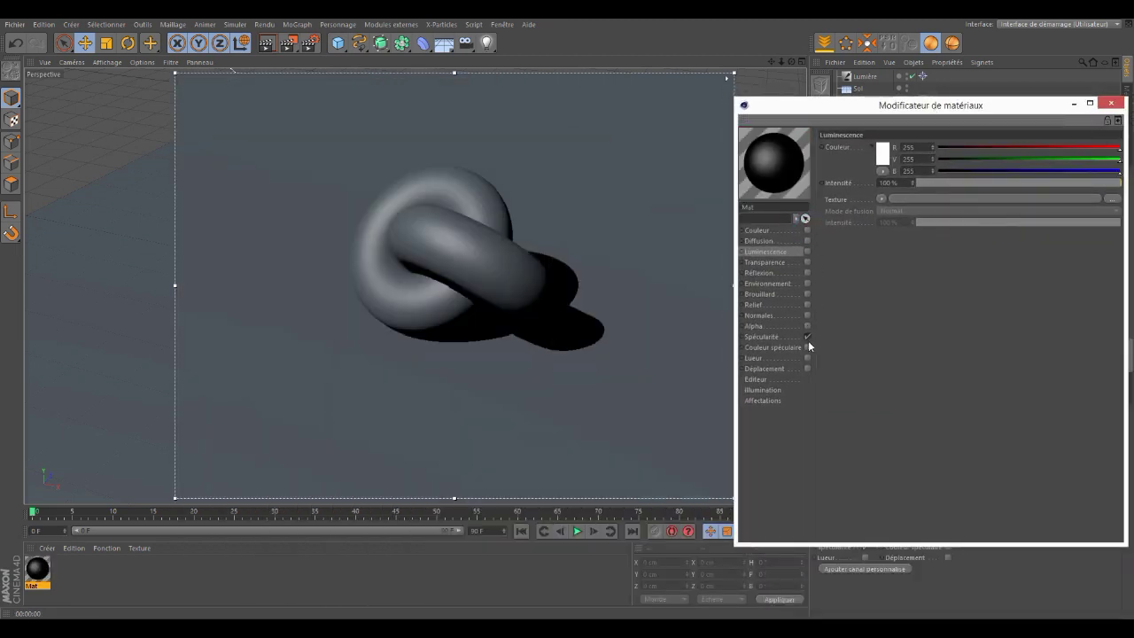
left_click(807, 336)
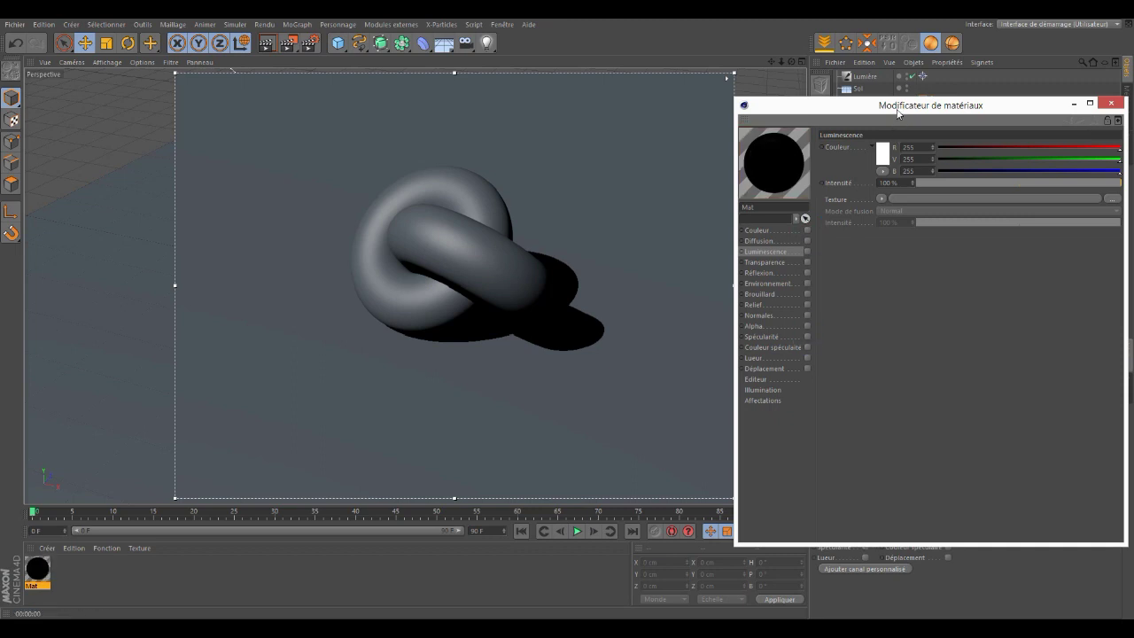
left_click_drag(896, 108, 898, 151)
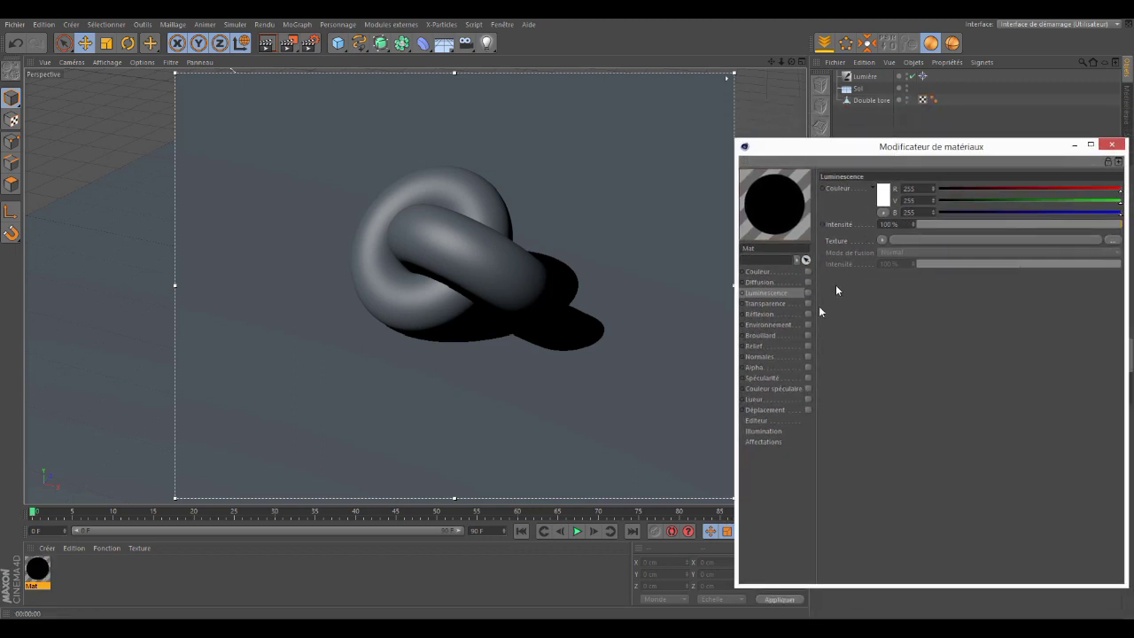
left_click(806, 293)
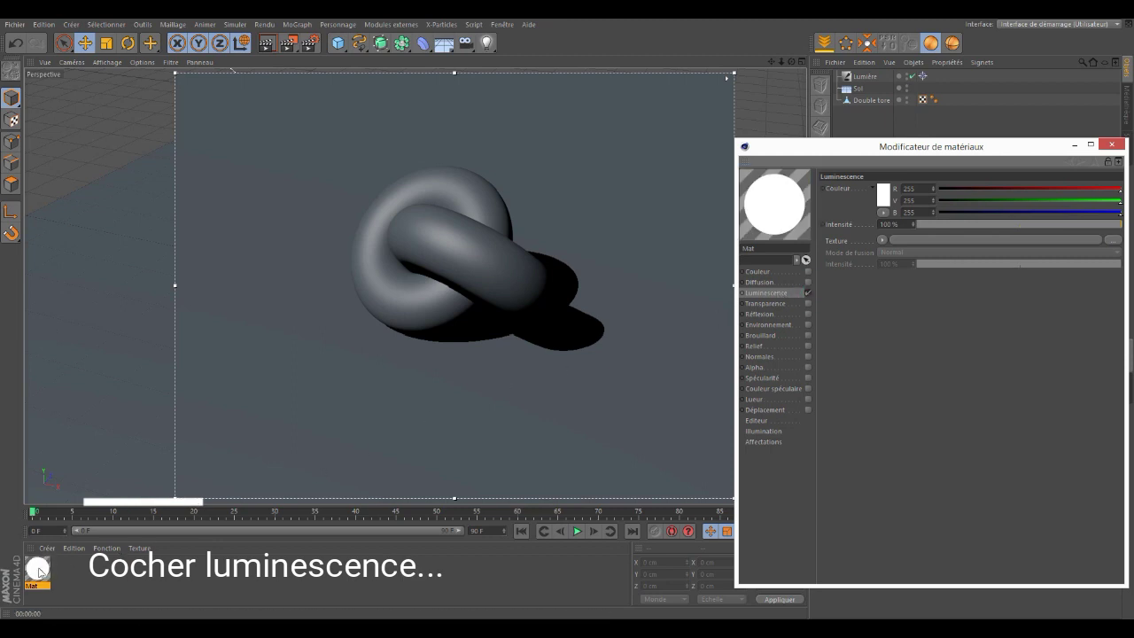
Apply the Mat material to the Double tore object
left_click(623, 303)
mouse_move(624, 303)
left_mouse_down()
mouse_move(846, 102)
mouse_move(879, 100)
left_mouse_up()
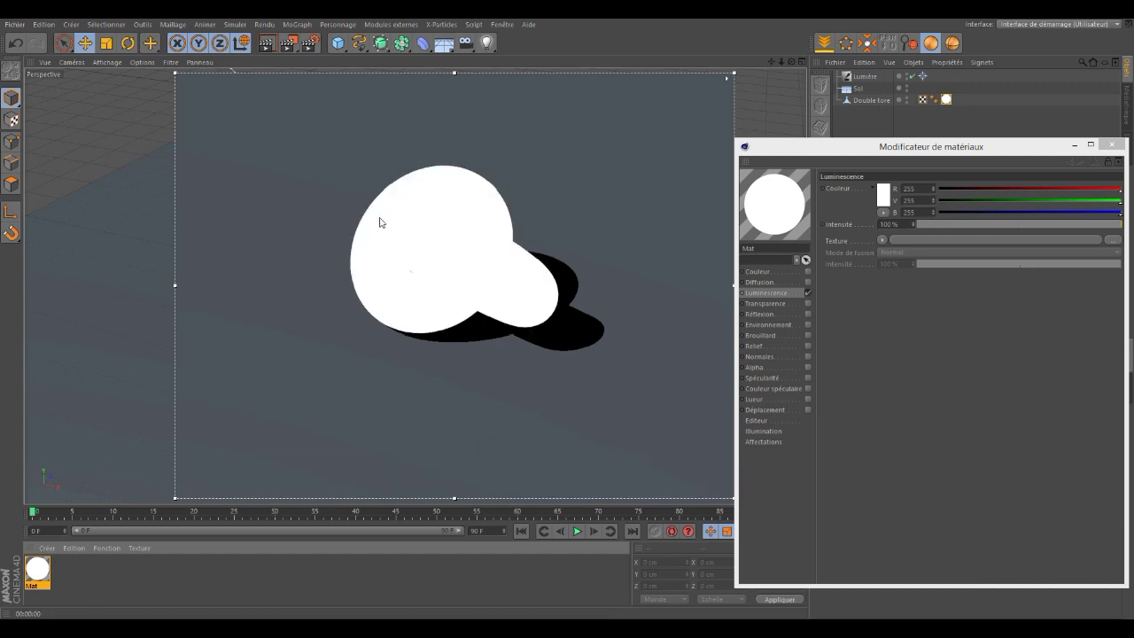
left_click(881, 240)
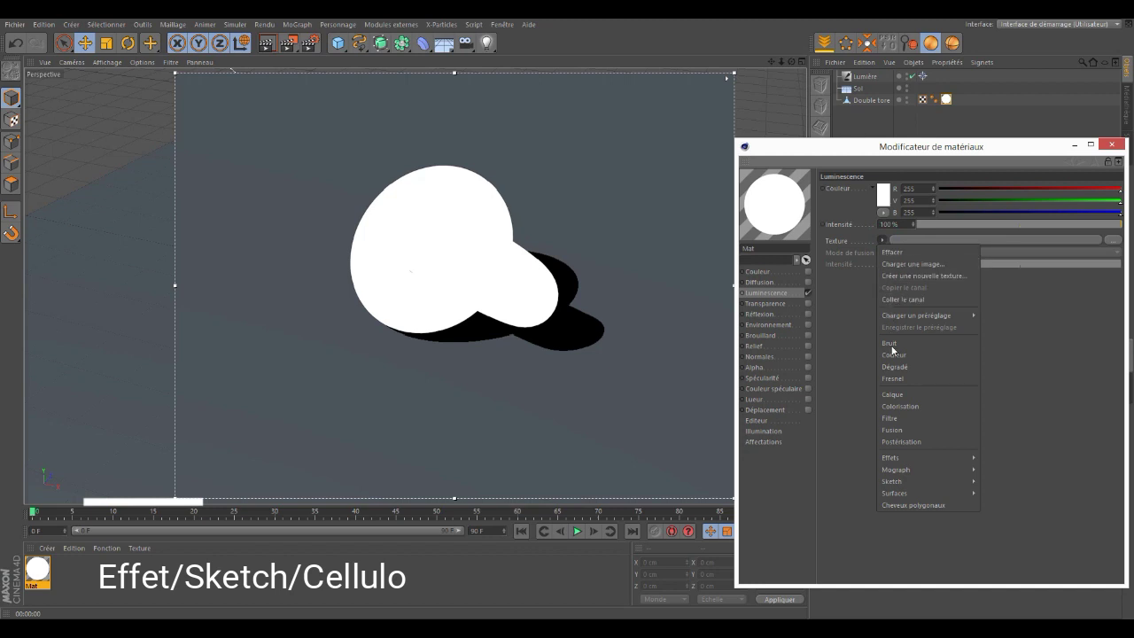
mouse_move(926, 481)
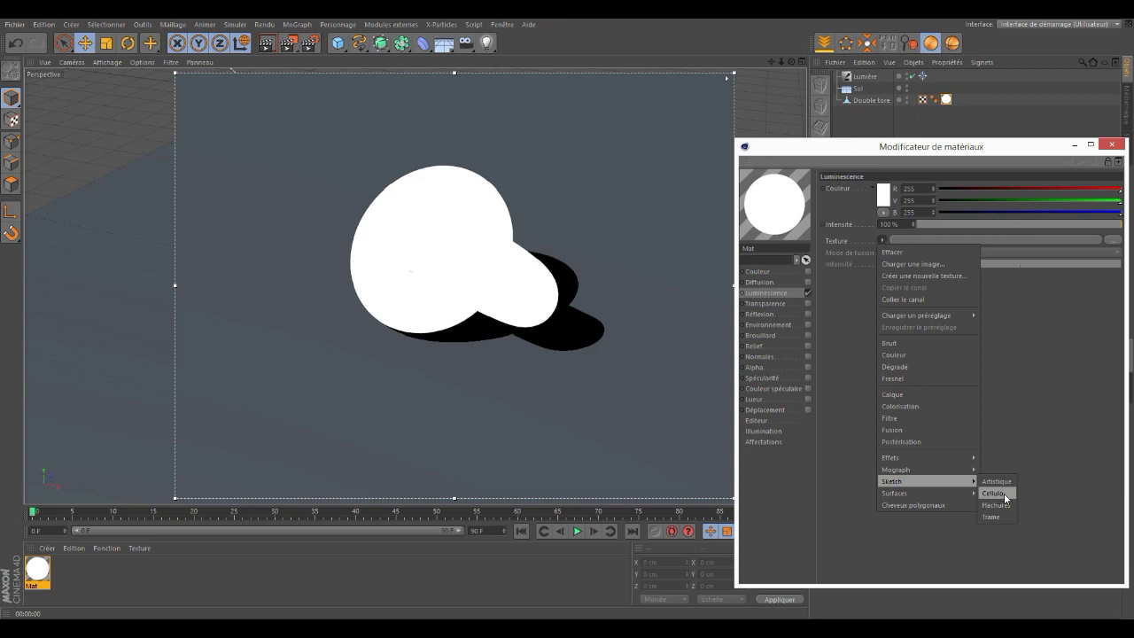
Set Mat's Luminescence texture to the Sketch > Cellulo shader and view its settings
left_click(1003, 494)
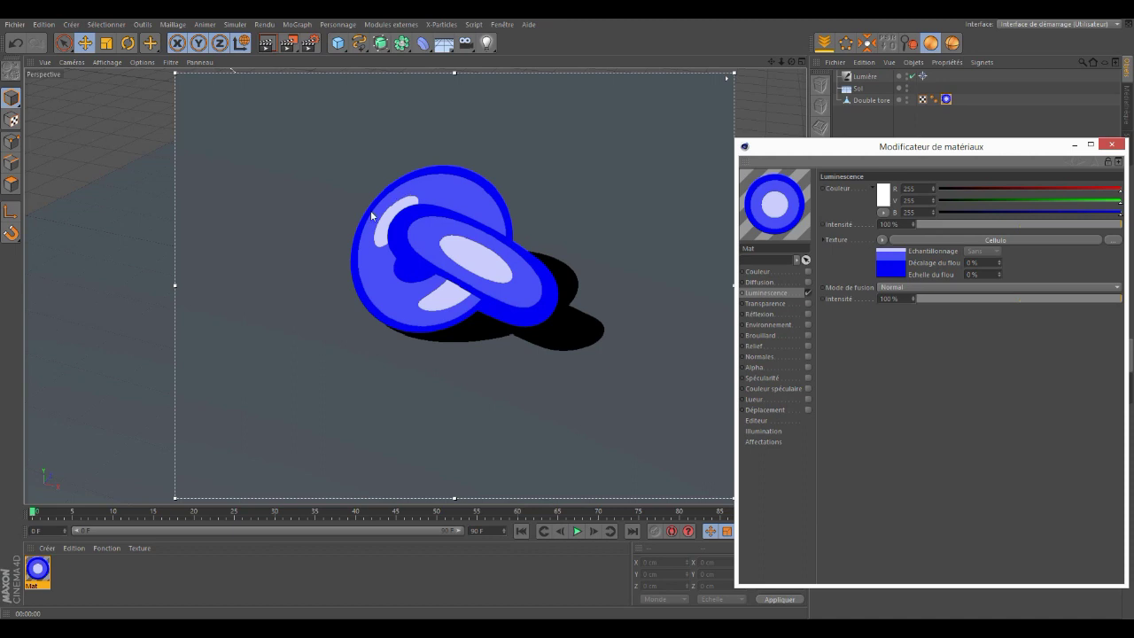
left_click(889, 270)
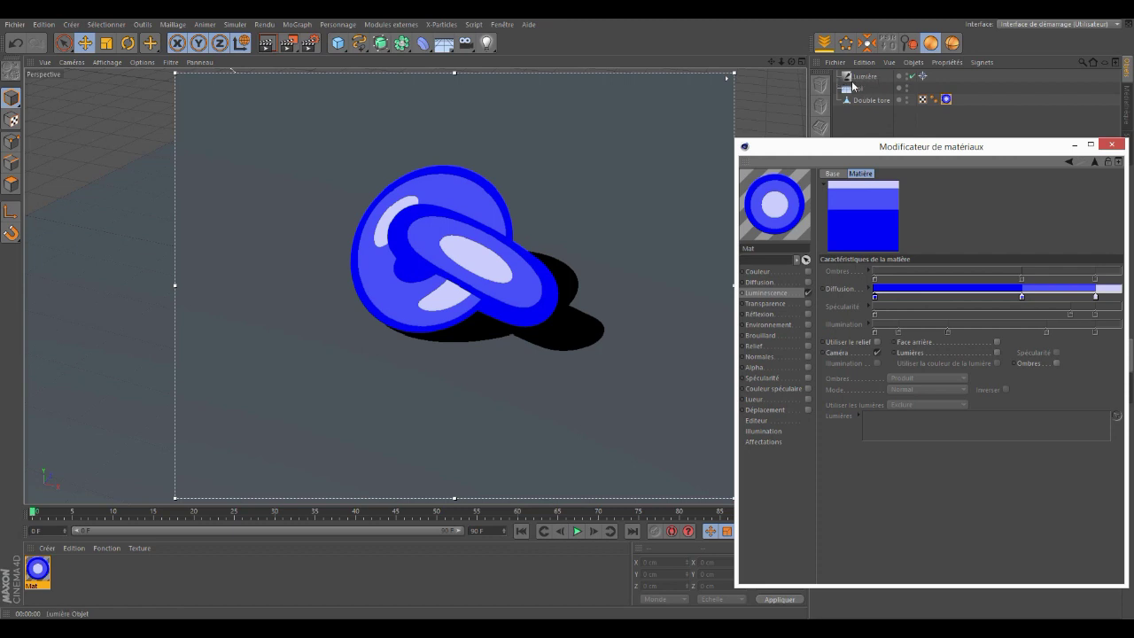
Switch Cellulo from Caméra to Lumières and widen its Diffusion gradient's lavender and dark blue bands
left_click(876, 352)
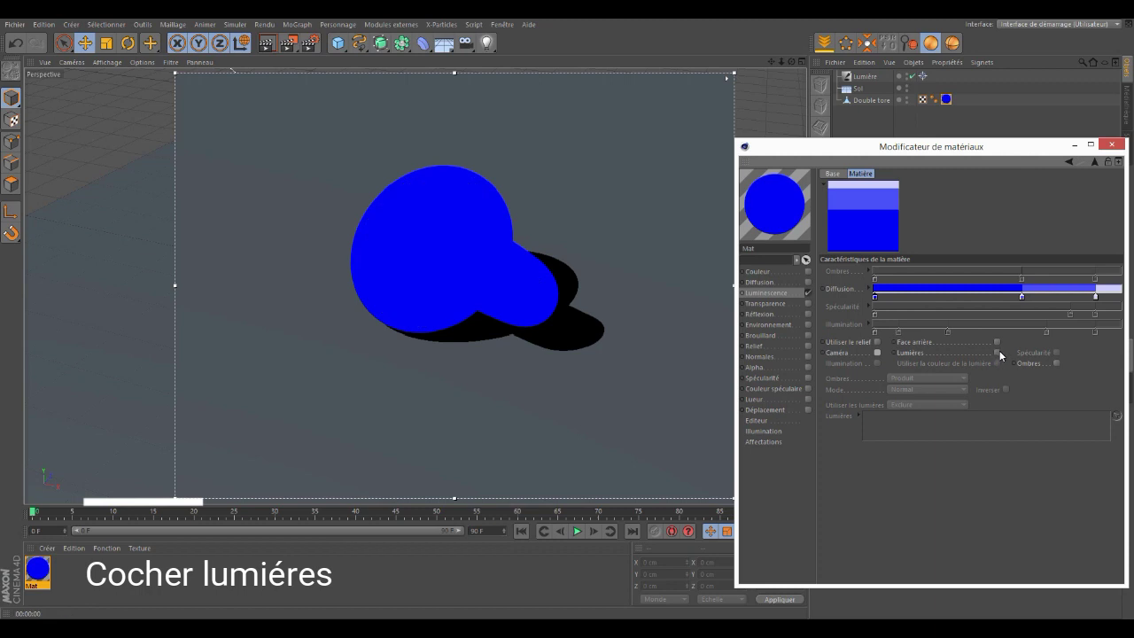
left_click(996, 352)
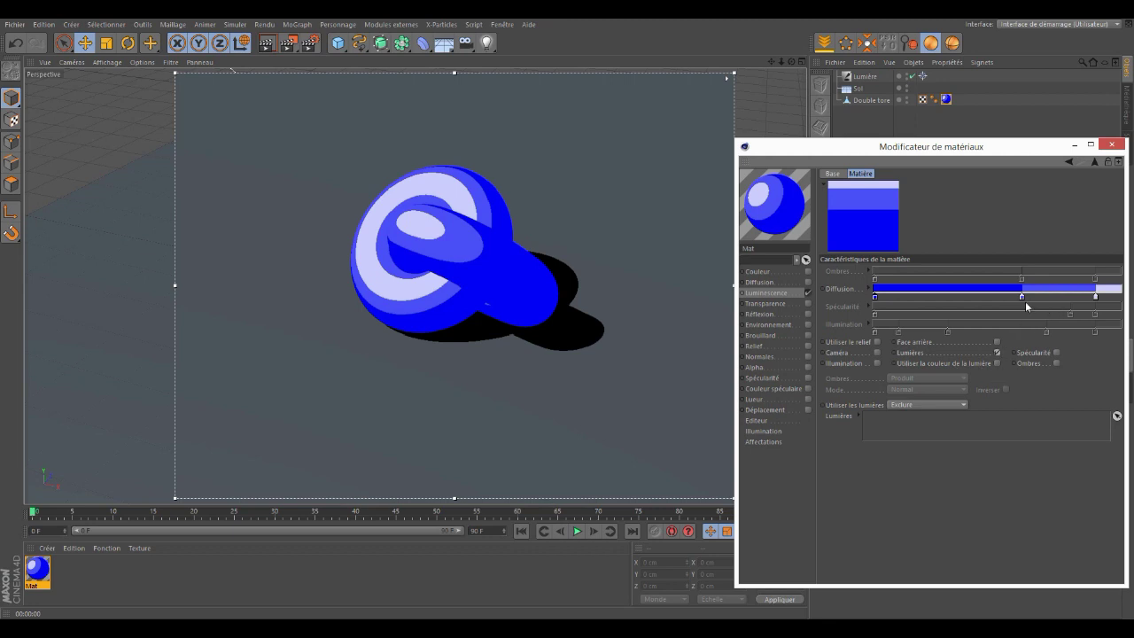
left_click_drag(1024, 302, 896, 298)
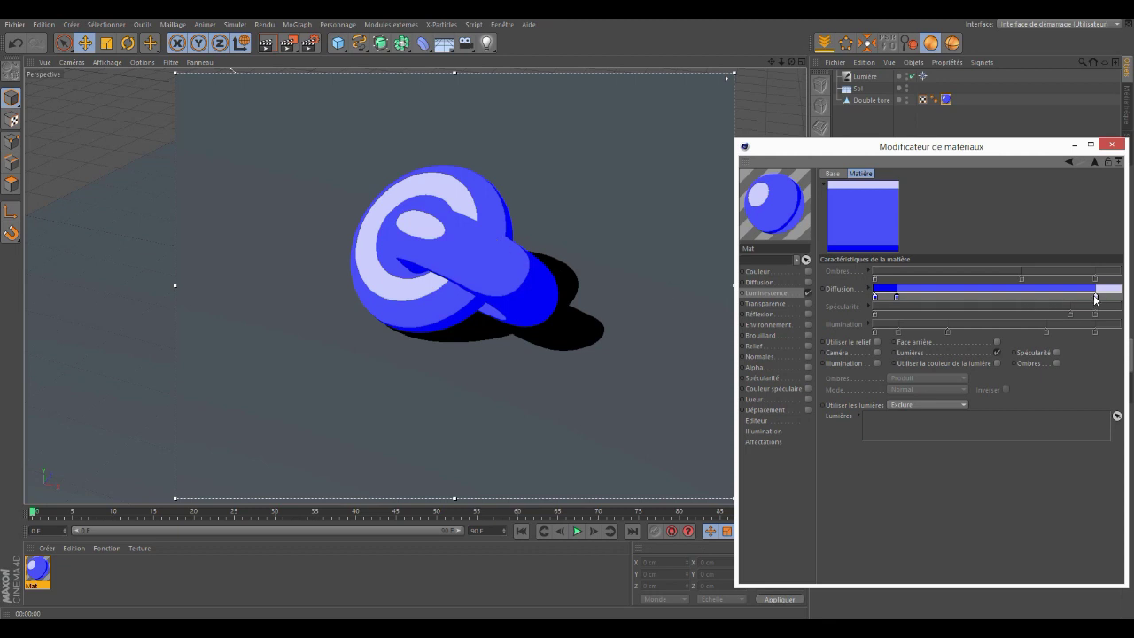
left_click_drag(1096, 296, 1052, 297)
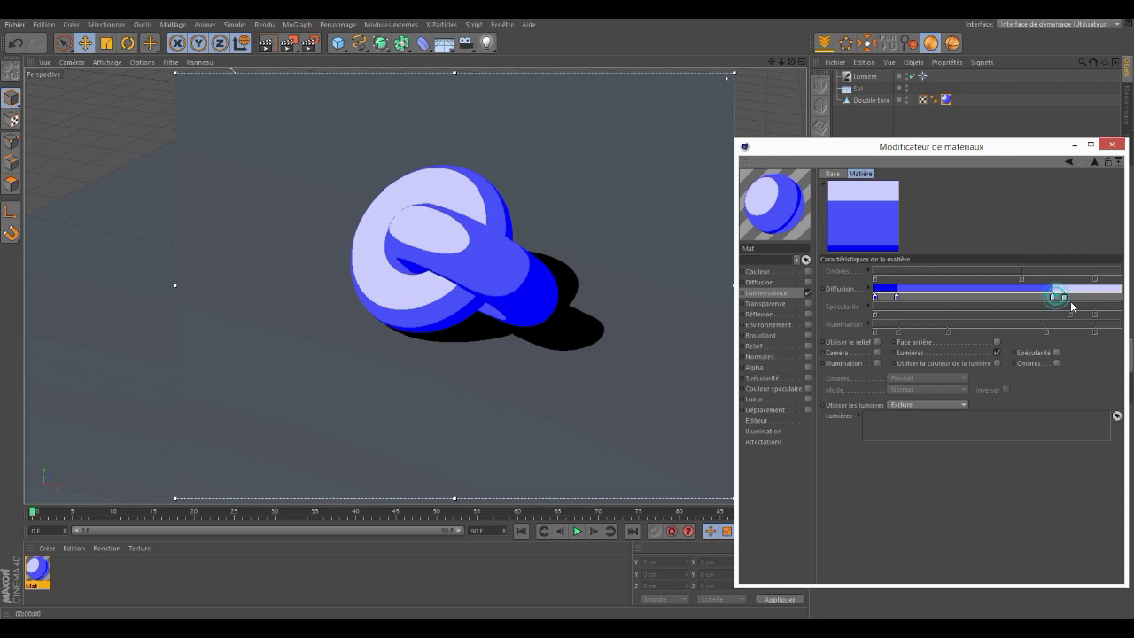
left_click_drag(1052, 296, 1103, 305)
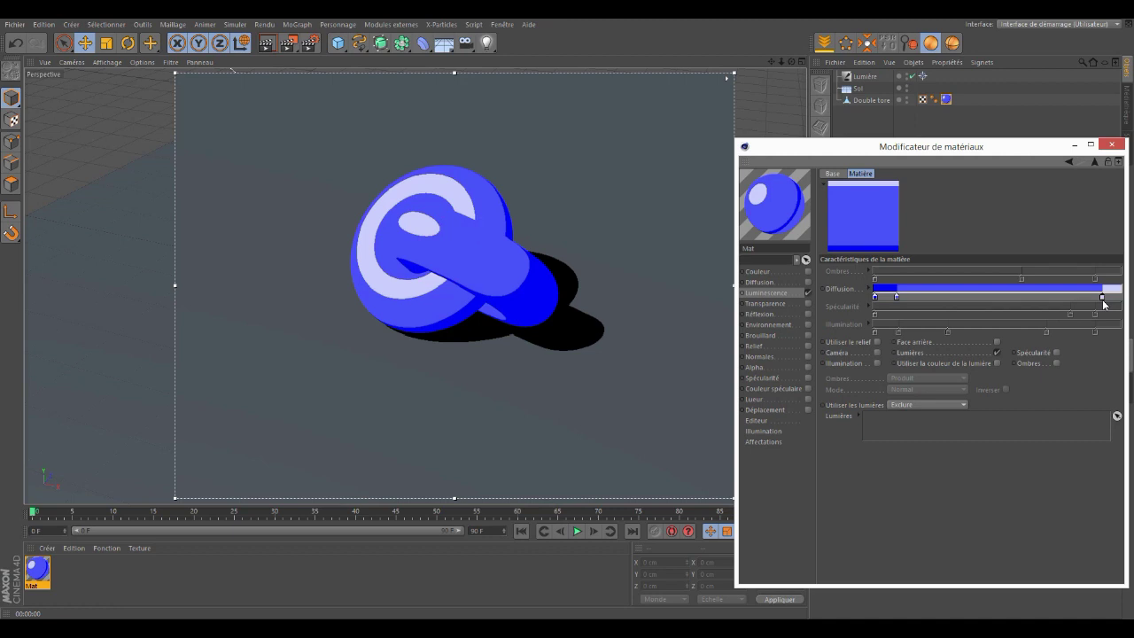
left_click_drag(1103, 303, 1097, 304)
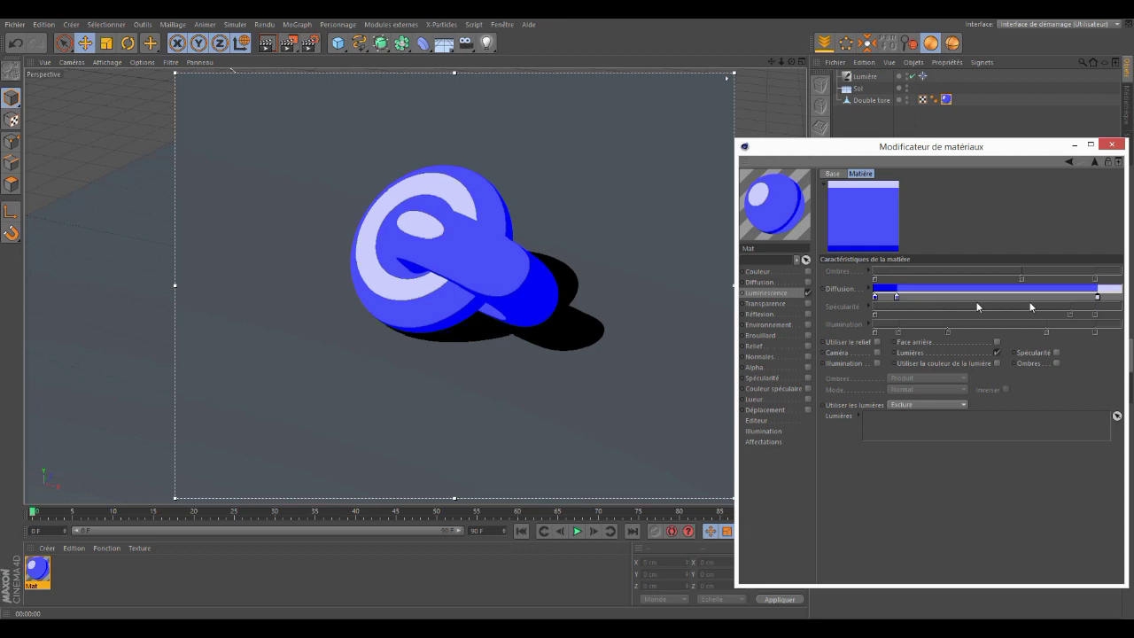
left_click_drag(899, 302, 915, 306)
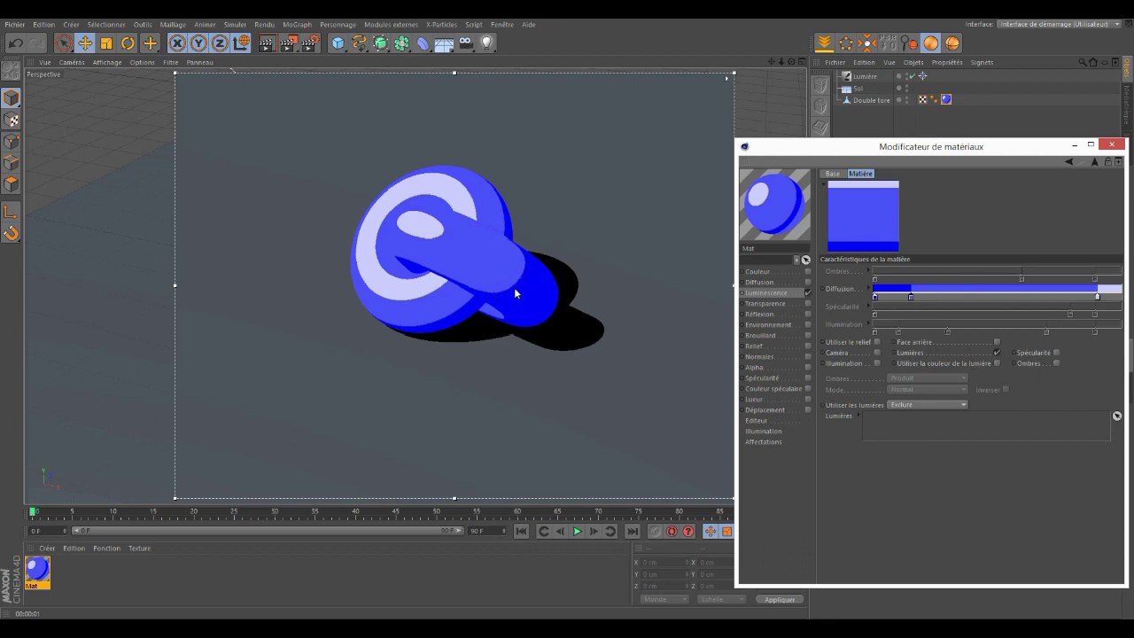
mouse_move(983, 151)
left_mouse_down()
mouse_move(1000, 116)
mouse_move(990, 117)
left_mouse_up()
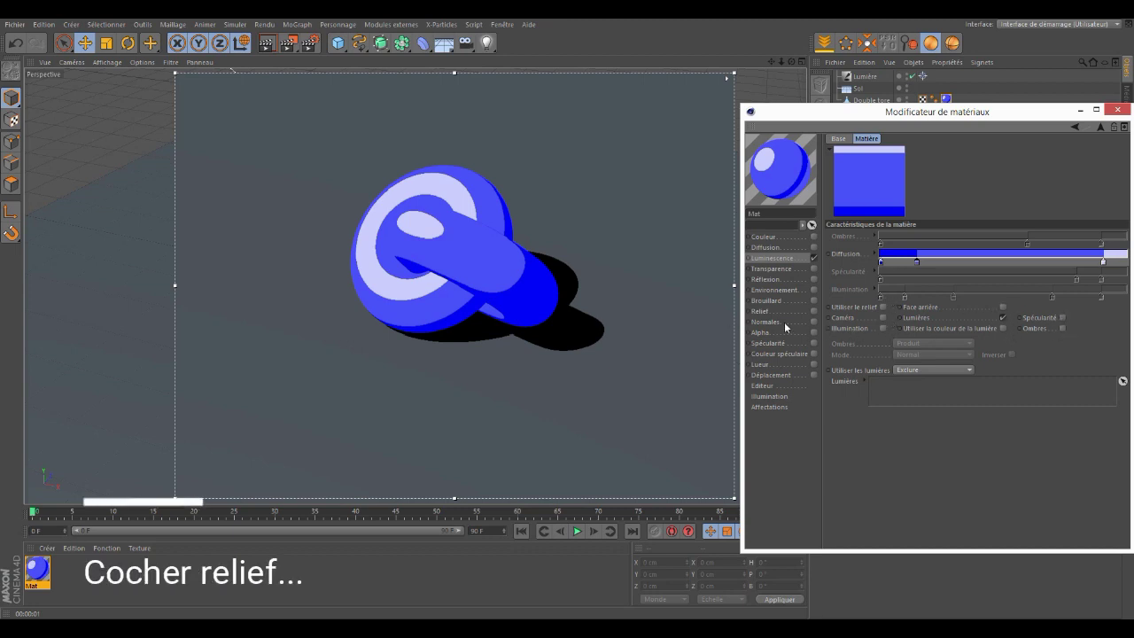
Enable the Relief channel with a Bruit noise texture at 2% global scale
left_click(814, 311)
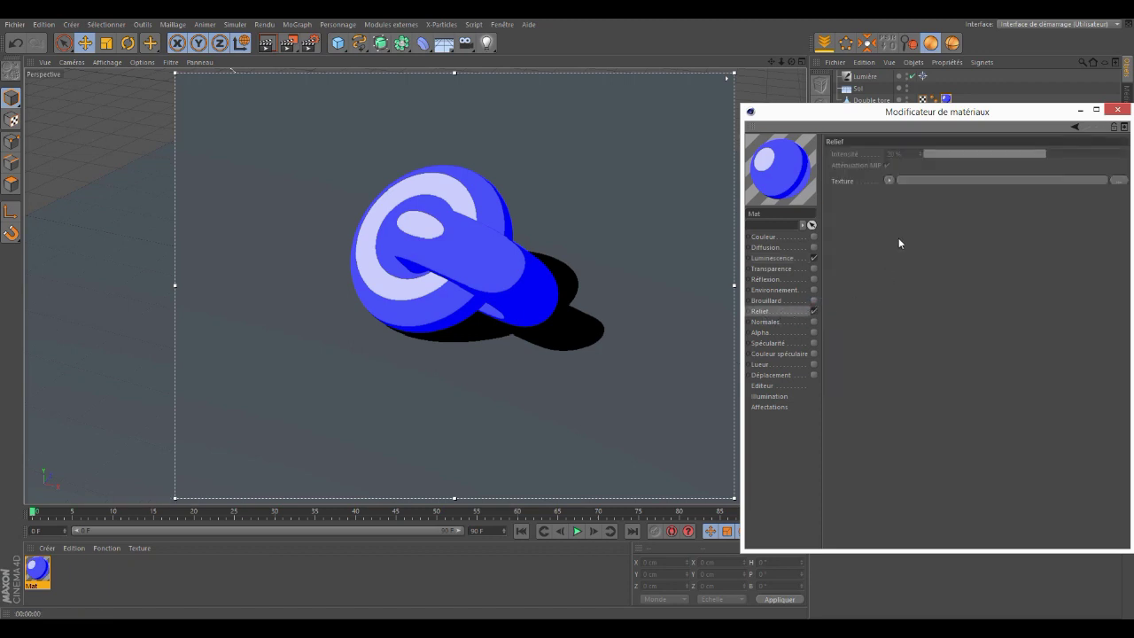
left_click(889, 183)
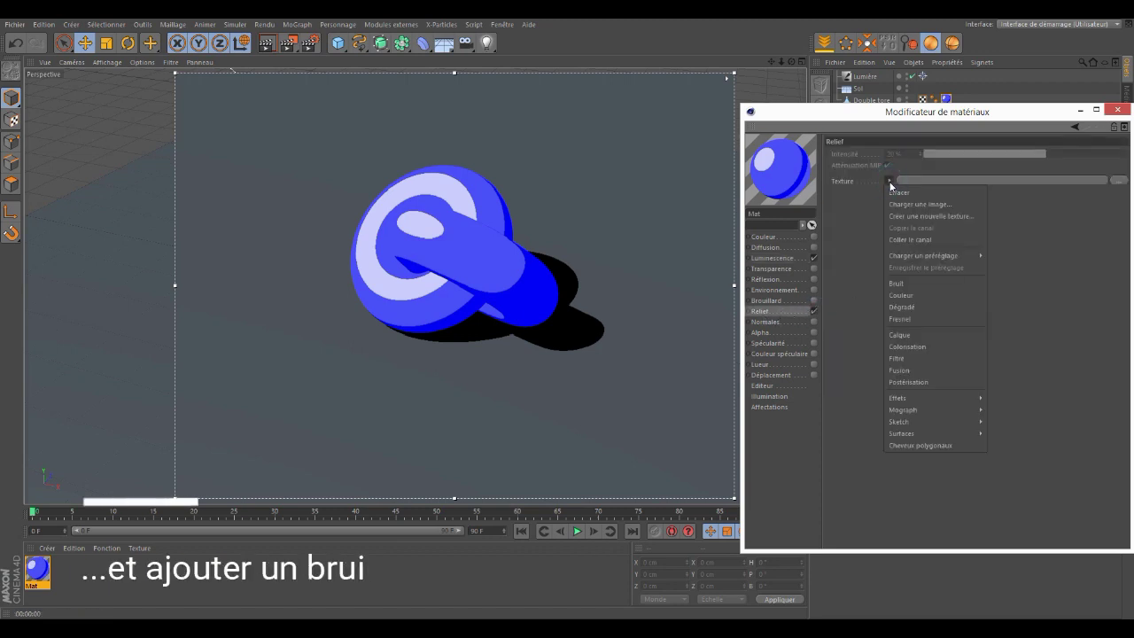
left_click(910, 284)
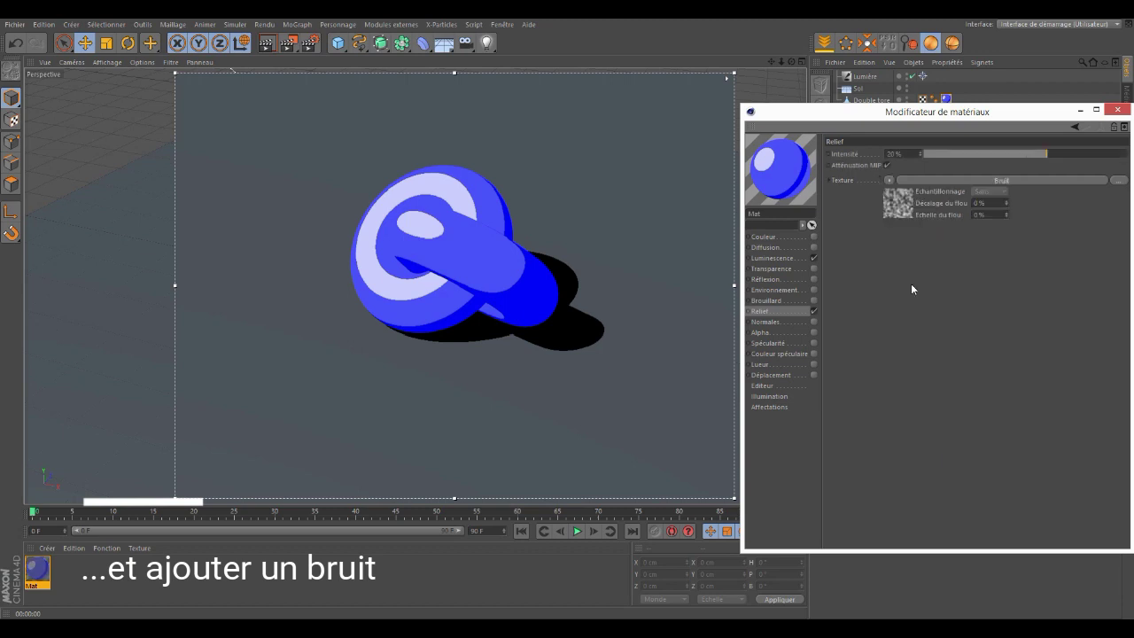
left_click(893, 206)
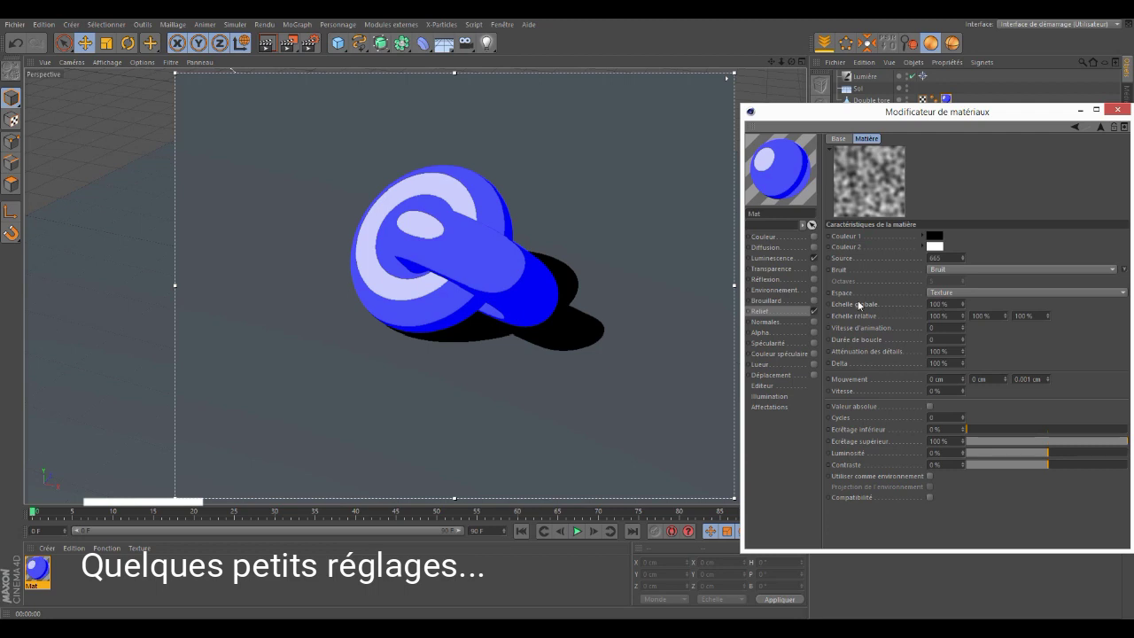
double_click(935, 303)
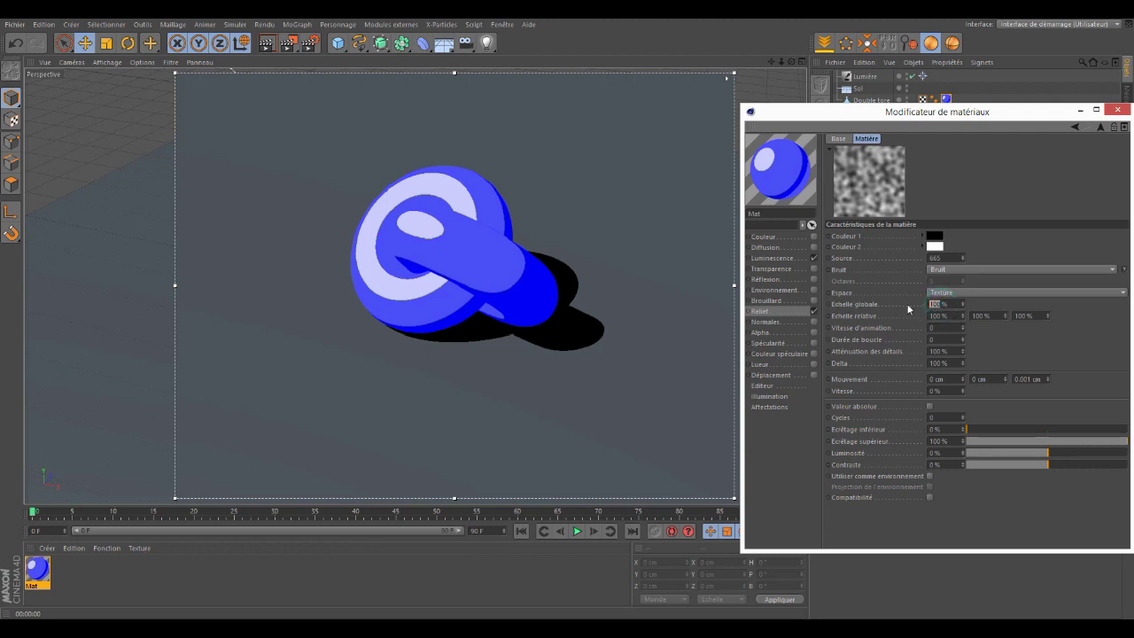
type("2")
key("Return")
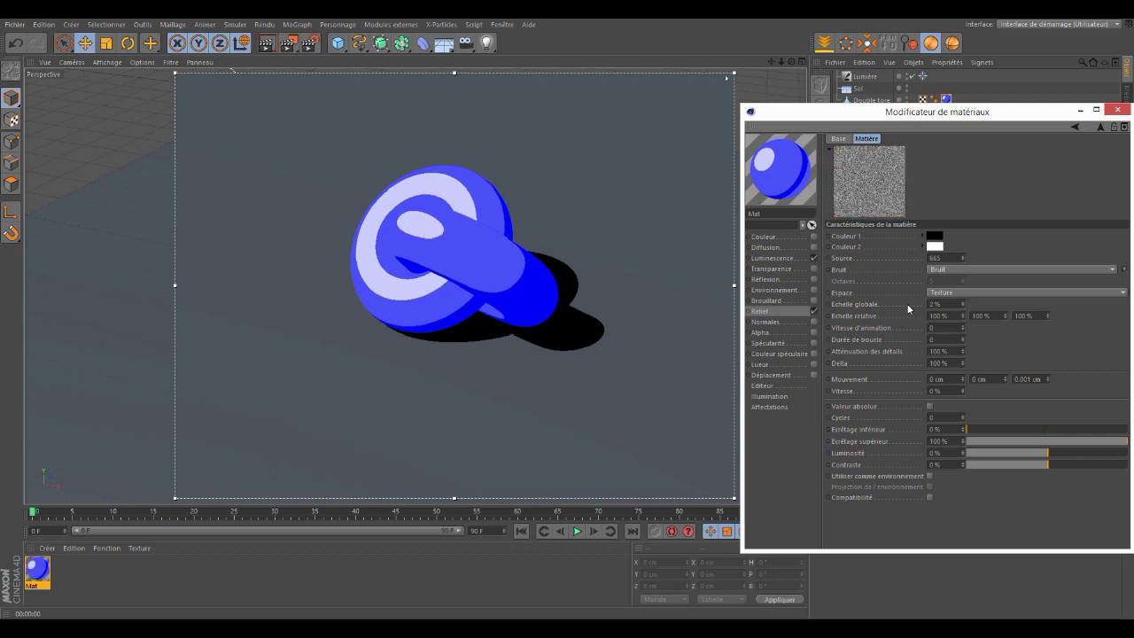
Lower the relief intensity to 12% and return to the Luminescence channel
left_click(1101, 128)
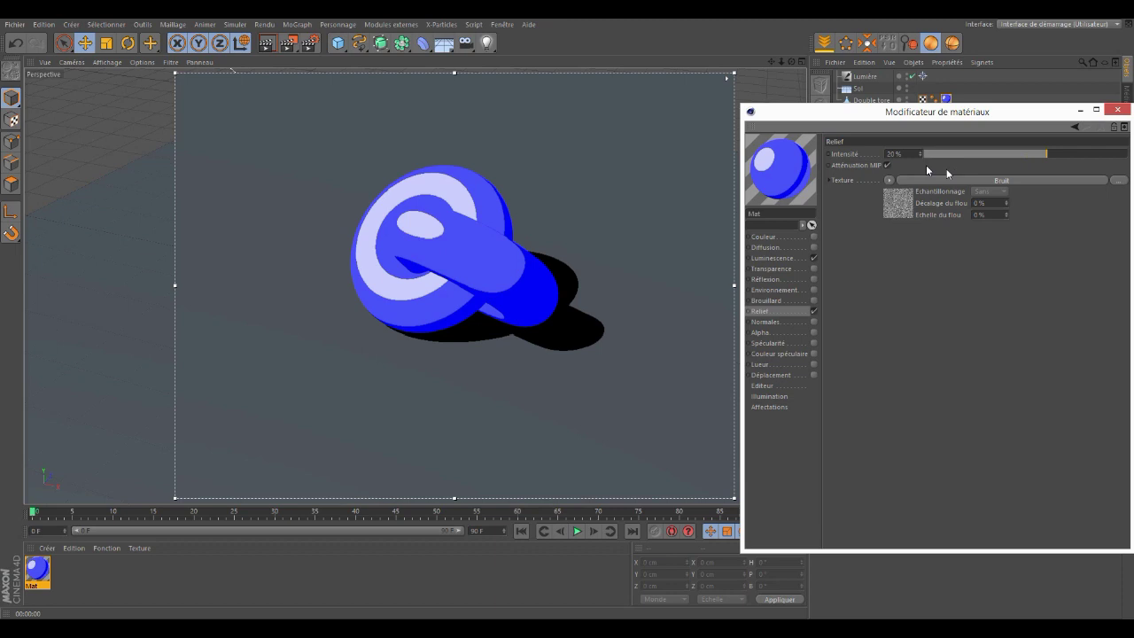
left_click(1040, 154)
left_click(1038, 154)
left_click(784, 258)
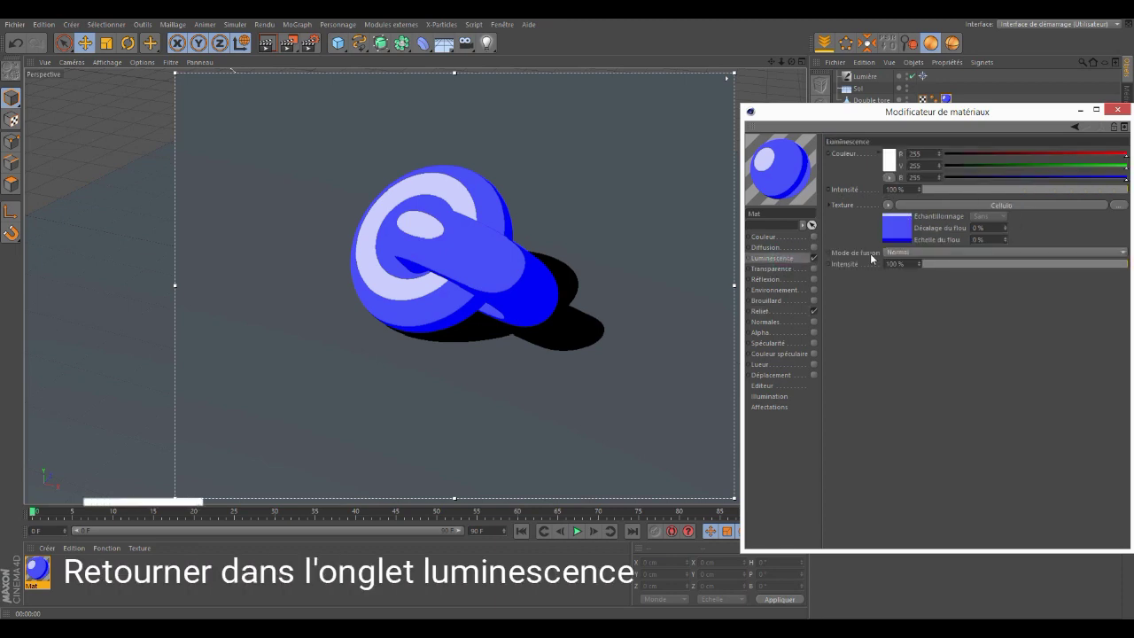
Tick Utiliser le relief in the Cellulo shader and rename the material to 'objet'
left_click(895, 228)
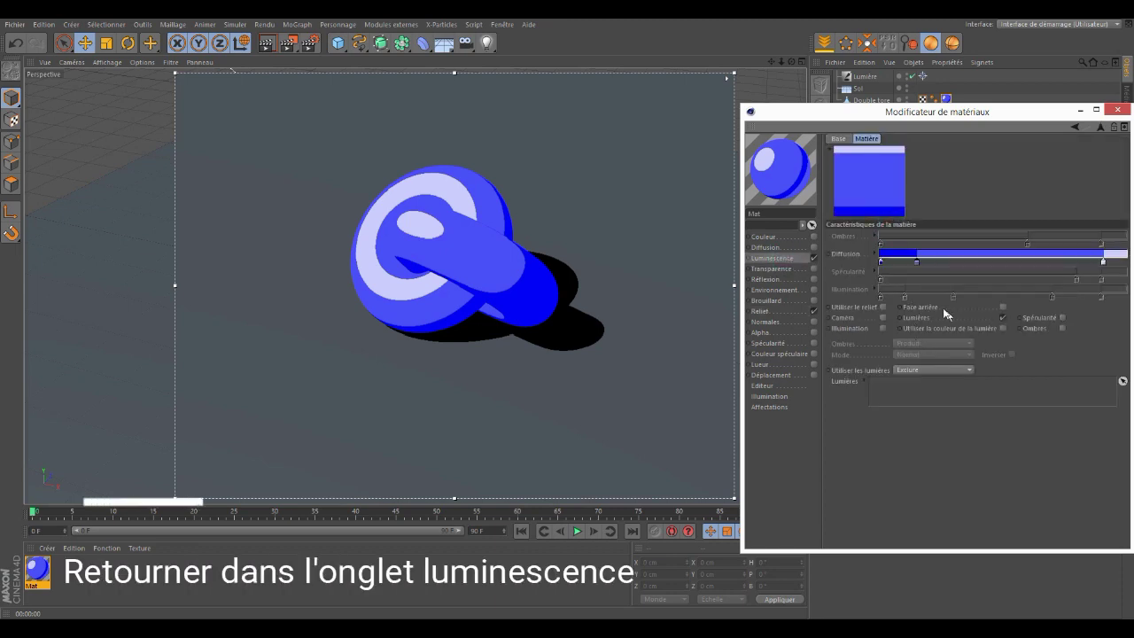
left_click(882, 308)
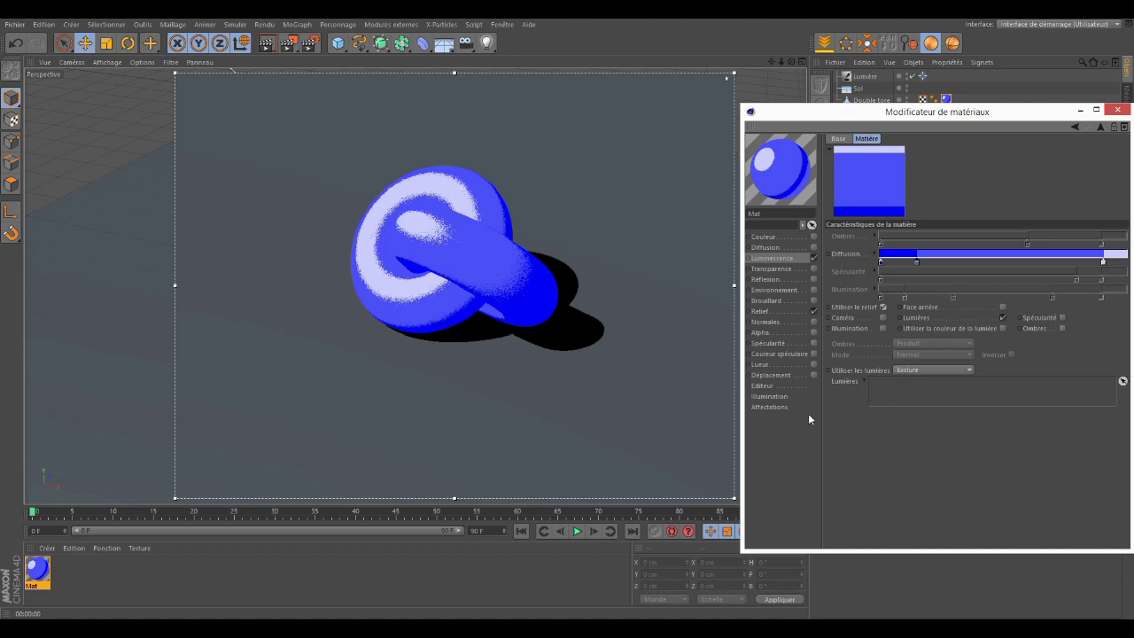
left_click_drag(776, 215, 747, 216)
type("c")
type("bjet")
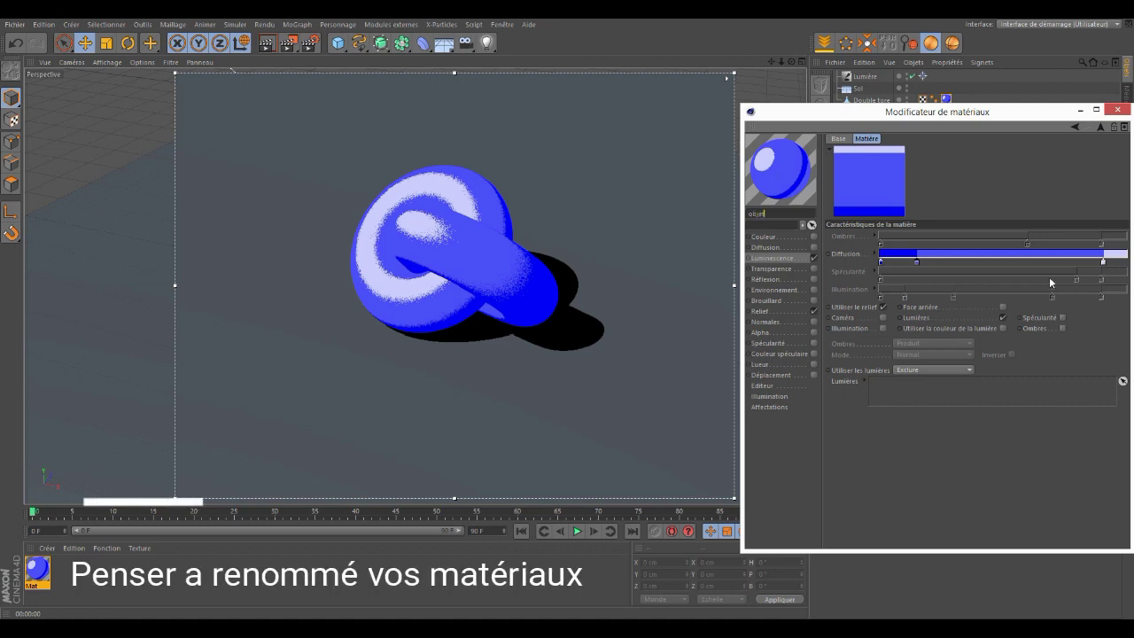
key("Return")
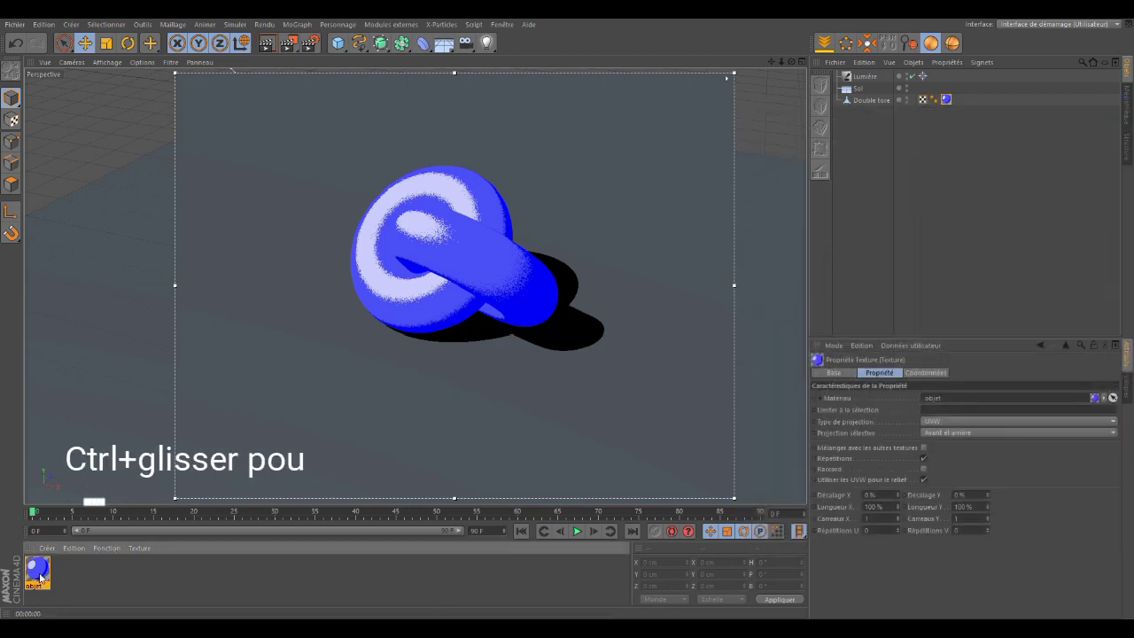
Duplicate the objet material and rename the copy to 'sol'
mouse_move(41, 571)
left_mouse_down("ctrl")
mouse_move(71, 580)
mouse_move(66, 572)
left_mouse_up("ctrl")
double_click(66, 571)
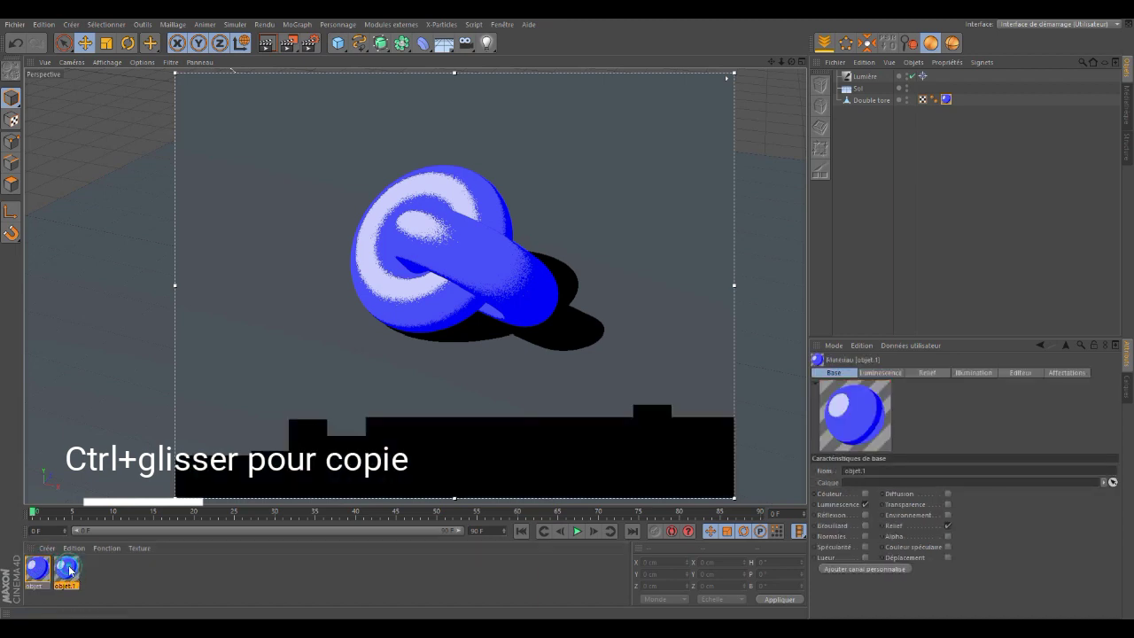
mouse_move(373, 86)
left_mouse_down()
mouse_move(933, 102)
mouse_move(931, 91)
left_mouse_up()
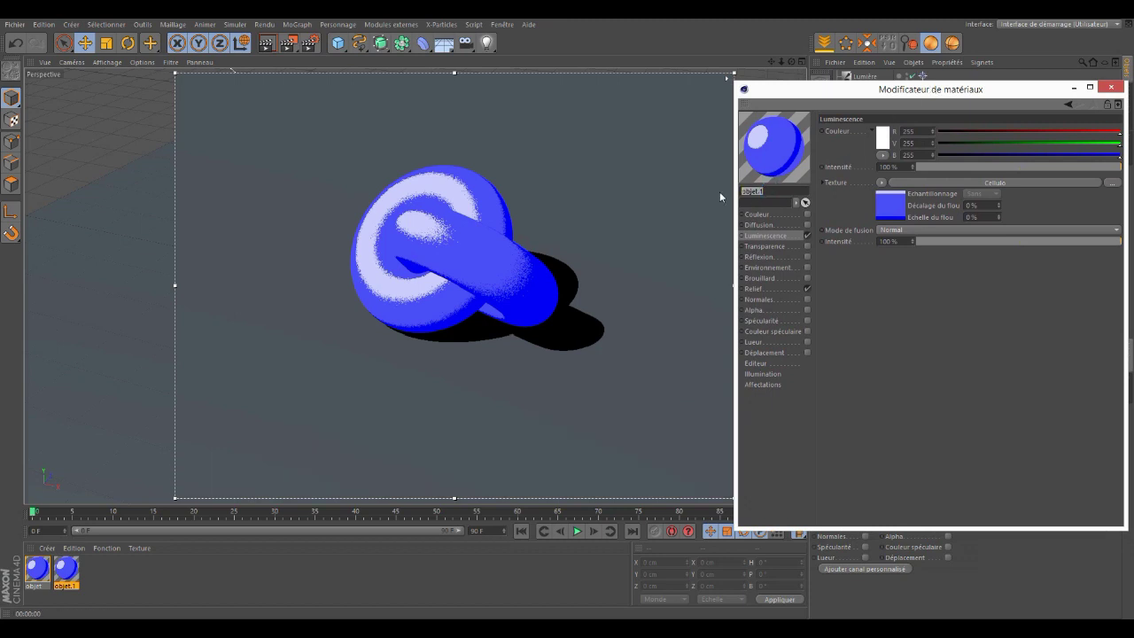
key("BackSpace")
type("sol")
key("Return")
Make sol's Cellulo Diffusion gradient a single light lavender colour at 25% saturation
left_click(892, 213)
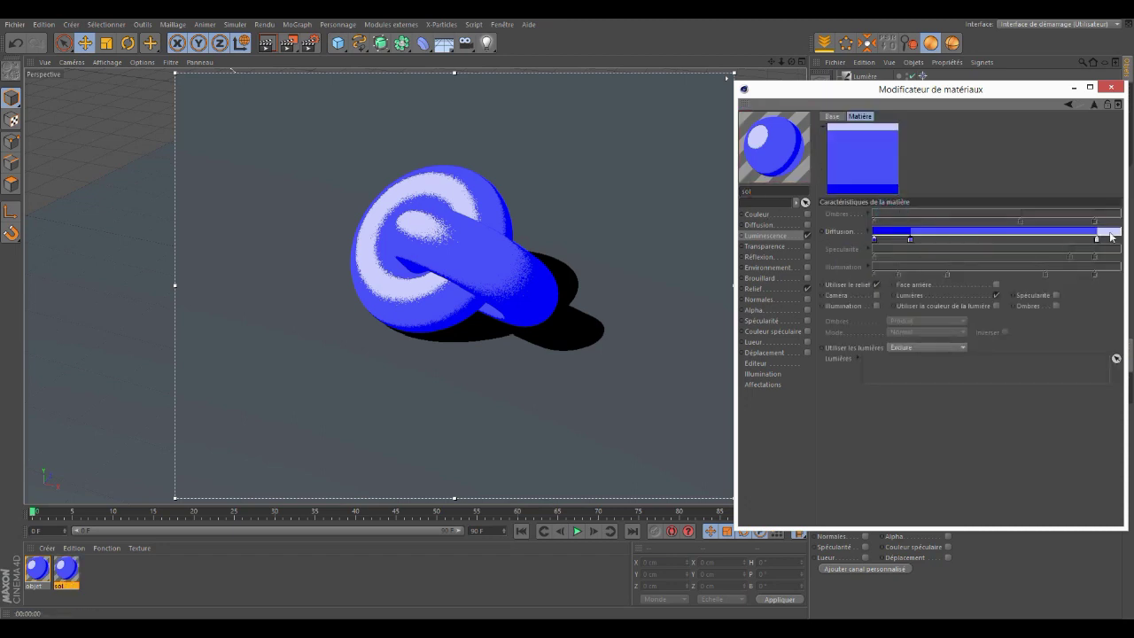
left_click_drag(911, 241, 877, 246)
left_click(875, 238)
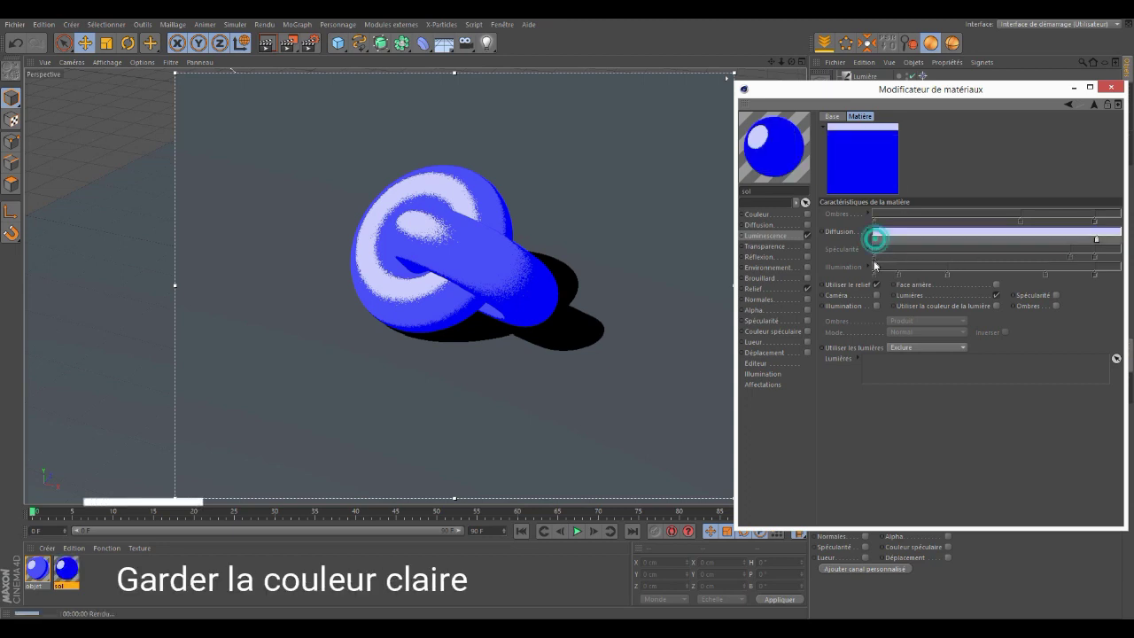
double_click(1096, 239)
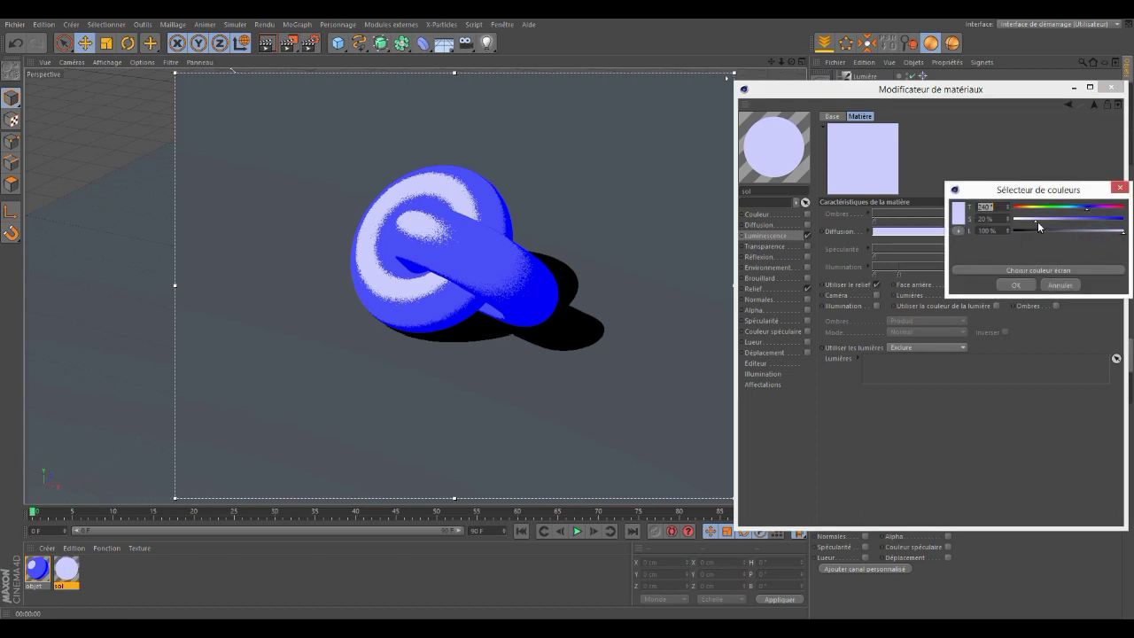
left_click_drag(1037, 221, 1045, 224)
left_click(1016, 285)
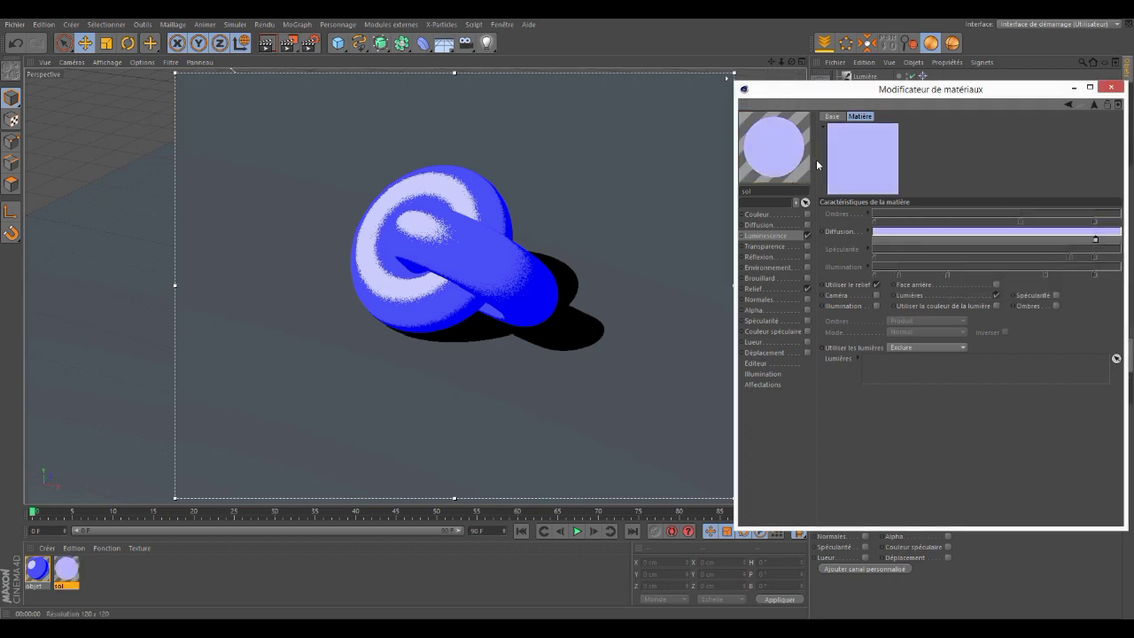
left_click(781, 234)
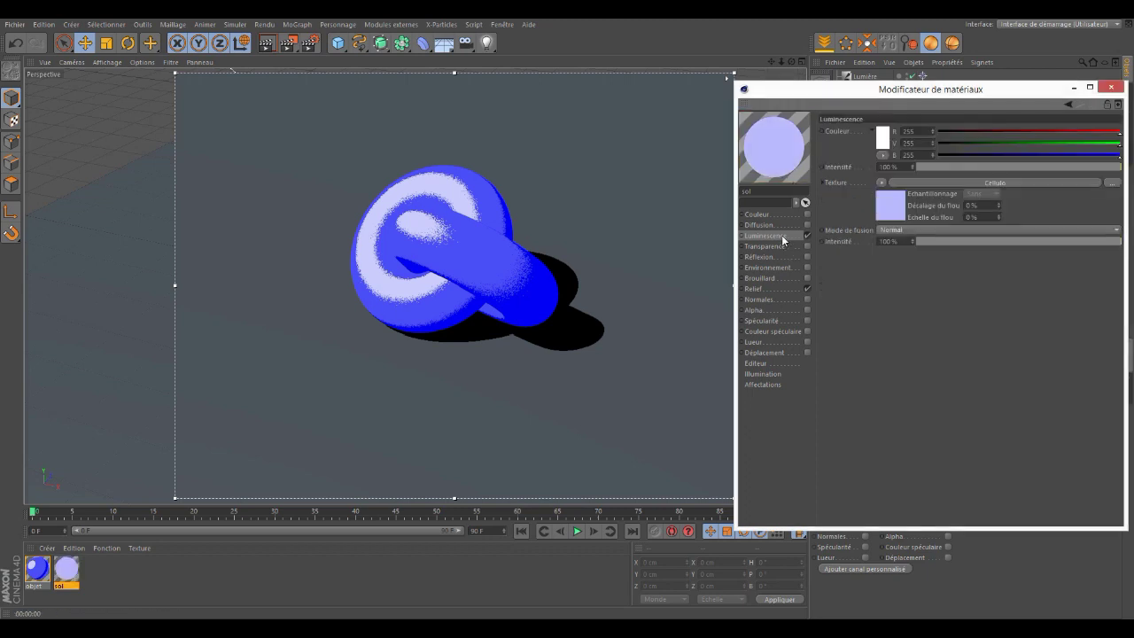
Apply the sol material to the floor and reopen its editor
left_click(1110, 87)
left_click_drag(75, 594, 857, 91)
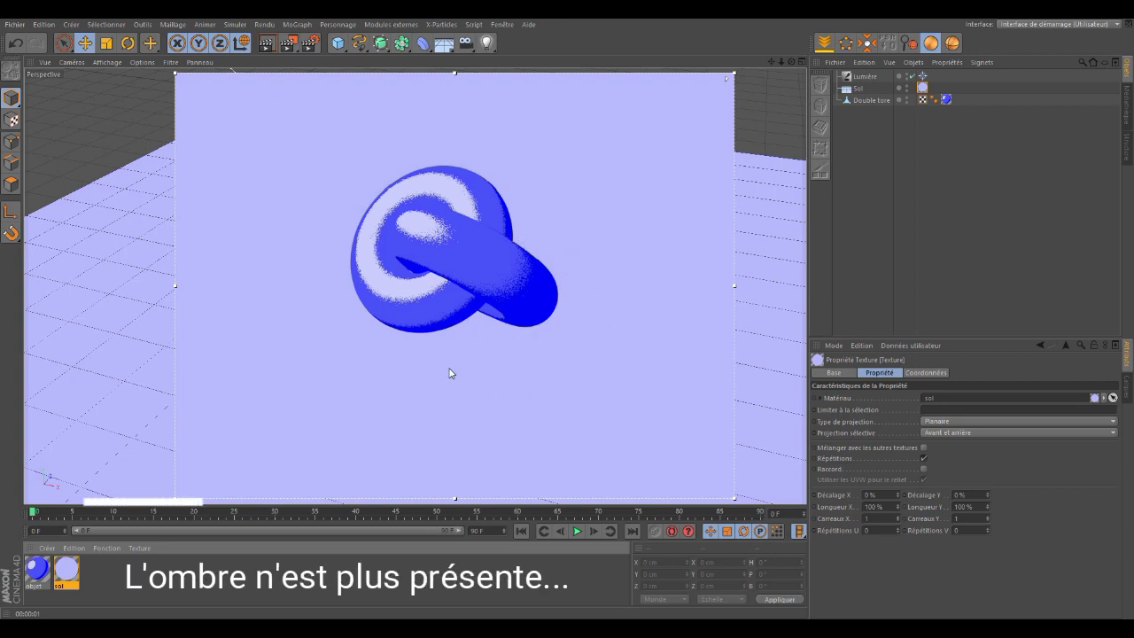
double_click(68, 577)
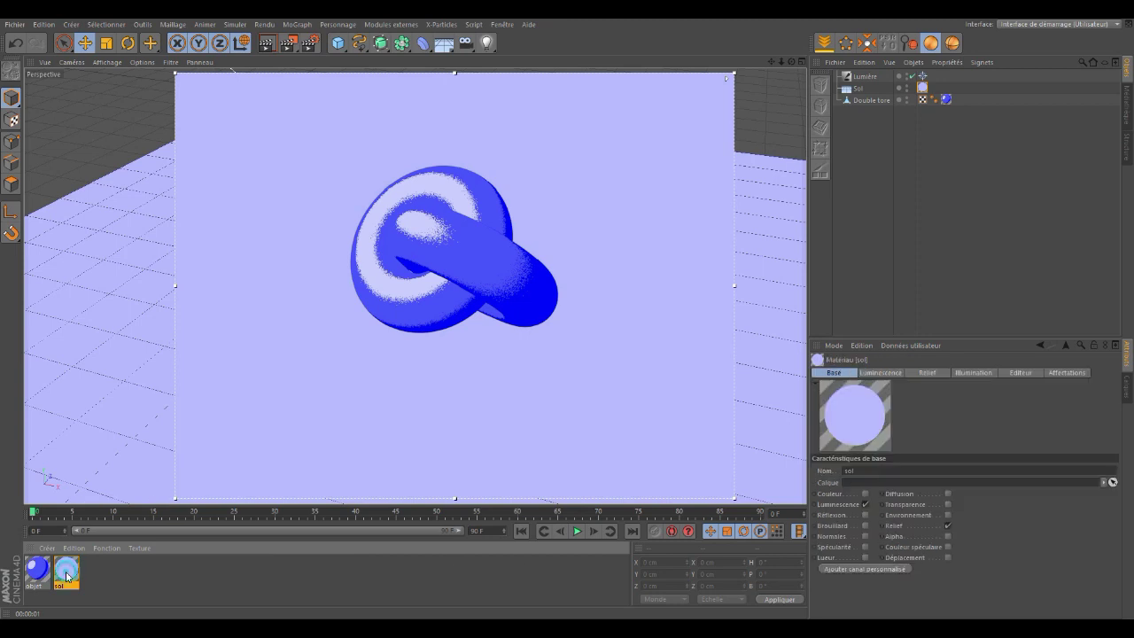
mouse_move(421, 89)
left_mouse_down()
mouse_move(260, 117)
mouse_move(248, 101)
mouse_move(986, 164)
mouse_move(986, 132)
mouse_move(964, 118)
left_mouse_up()
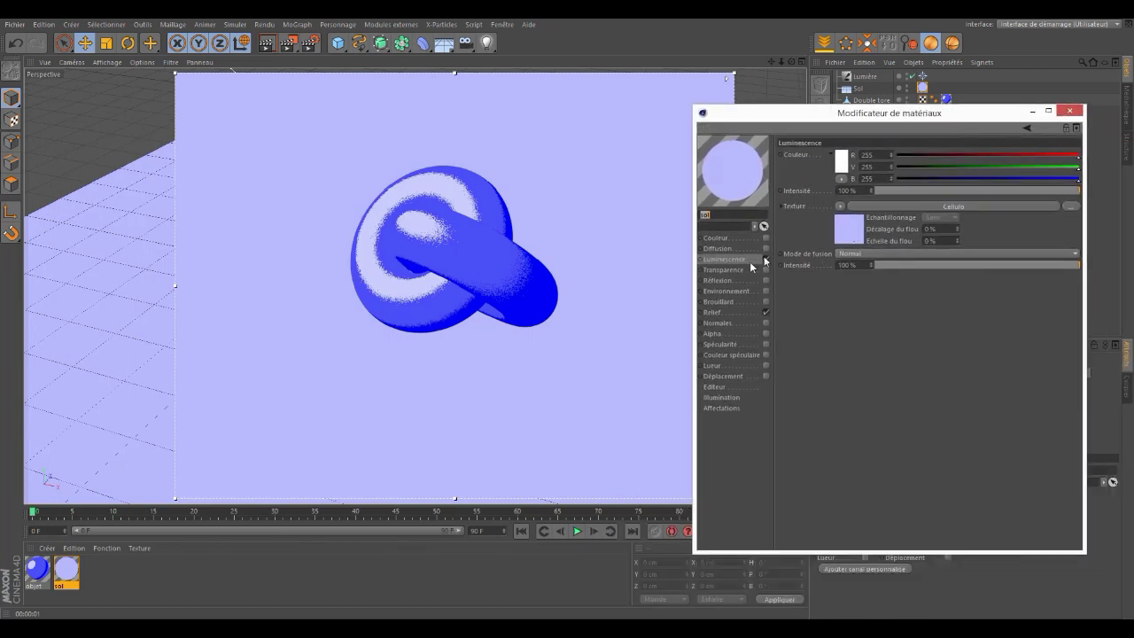
Enable Ombres in sol's Cellulo shader, set to Ombres des lumières
left_click(864, 237)
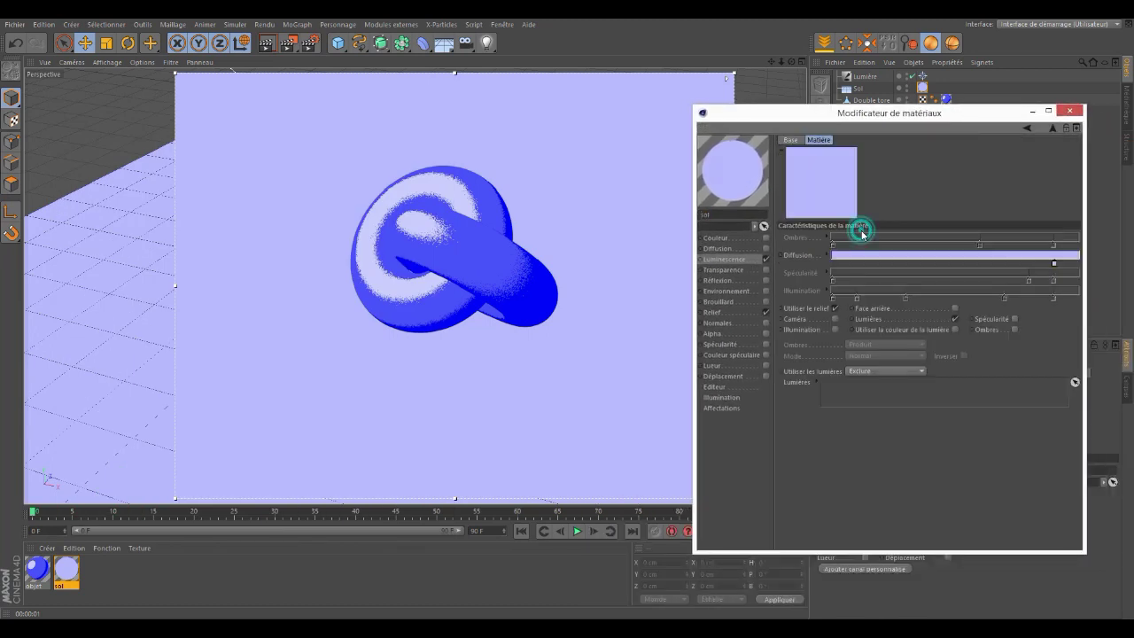
left_click(1015, 329)
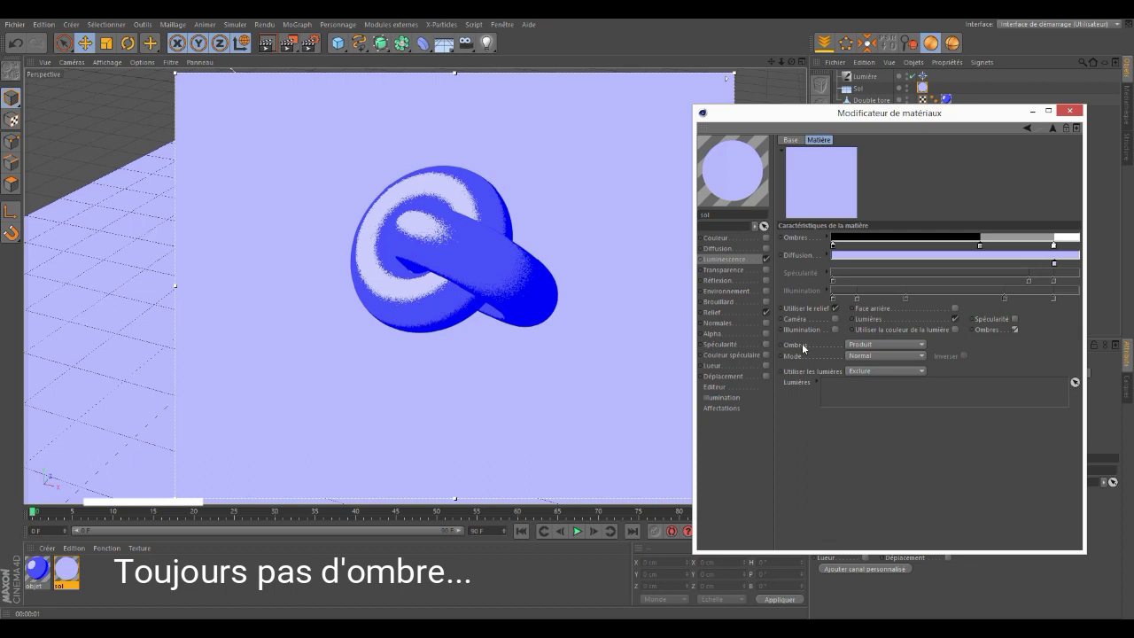
left_click(878, 344)
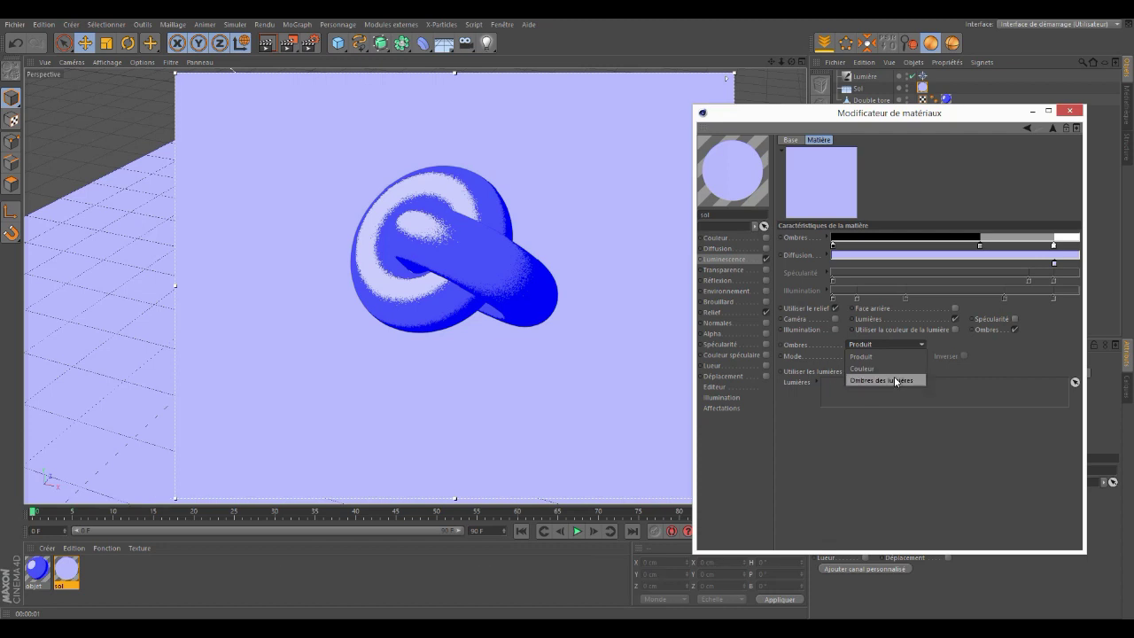
left_click(895, 379)
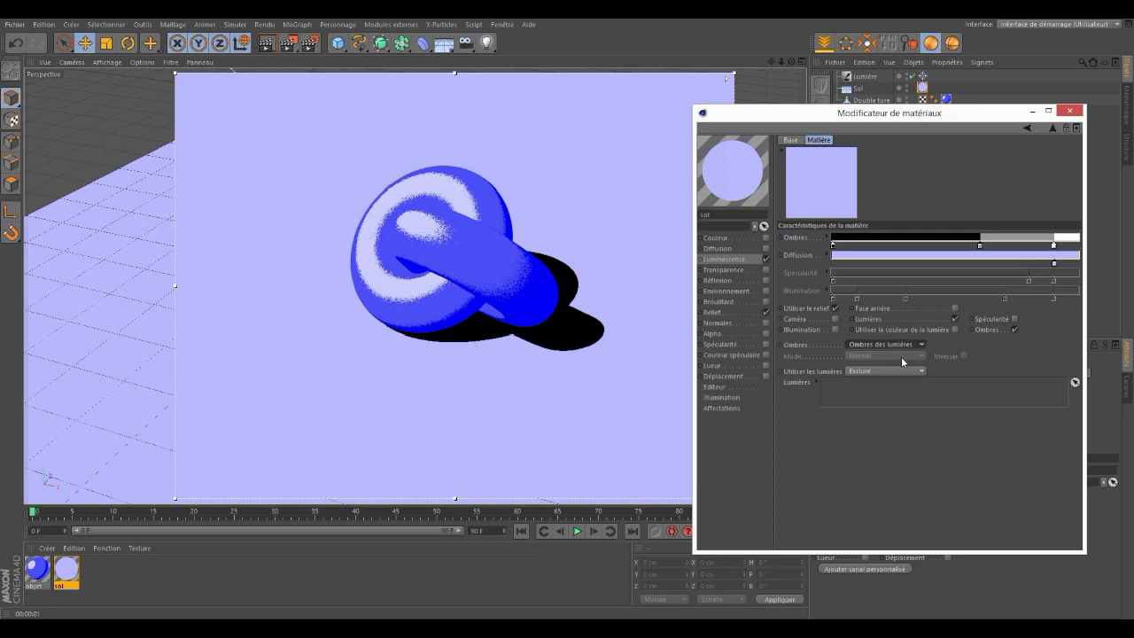
mouse_move(942, 117)
left_mouse_down()
mouse_move(339, 182)
mouse_move(217, 101)
mouse_move(235, 78)
left_mouse_up()
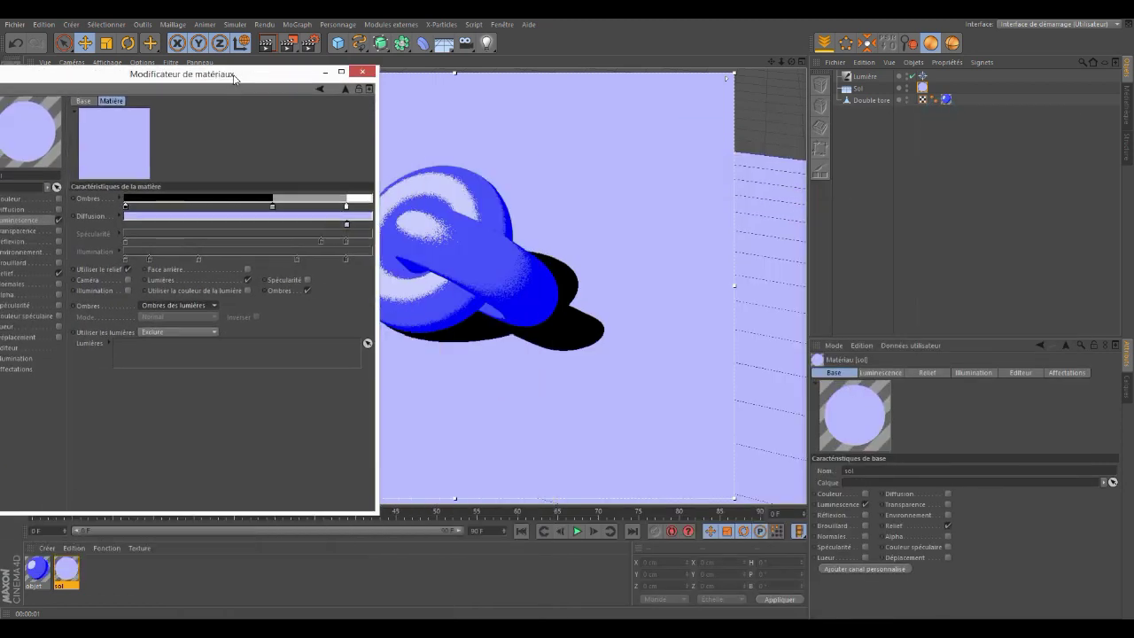
Set the Lumière light's shadow colour to the torus blue, sampled from the render
left_click(864, 79)
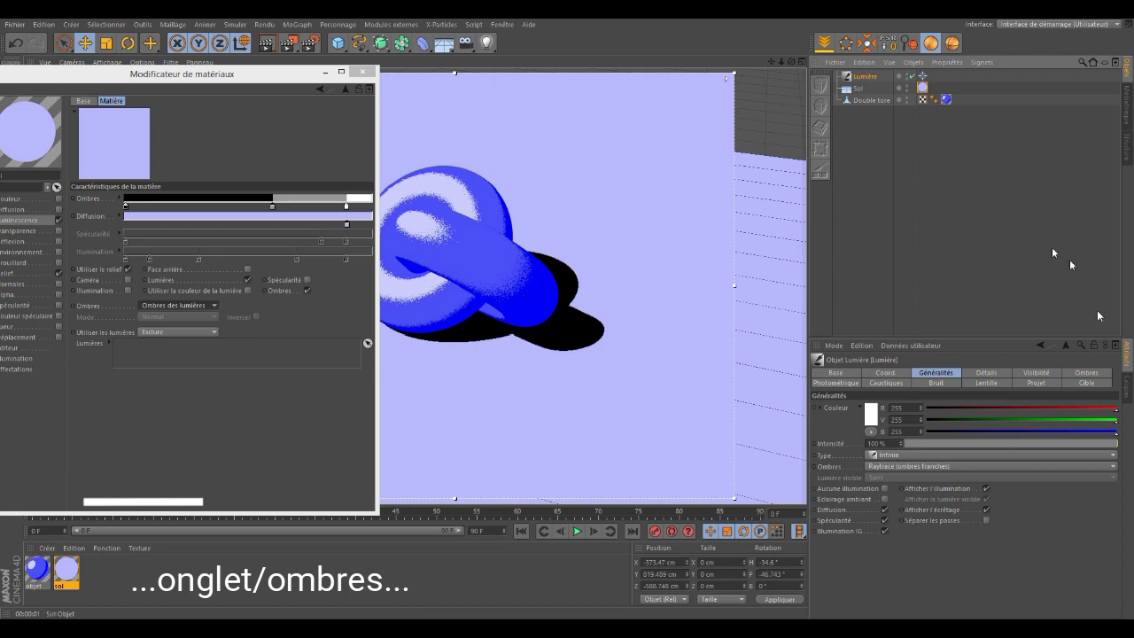
left_click(1098, 374)
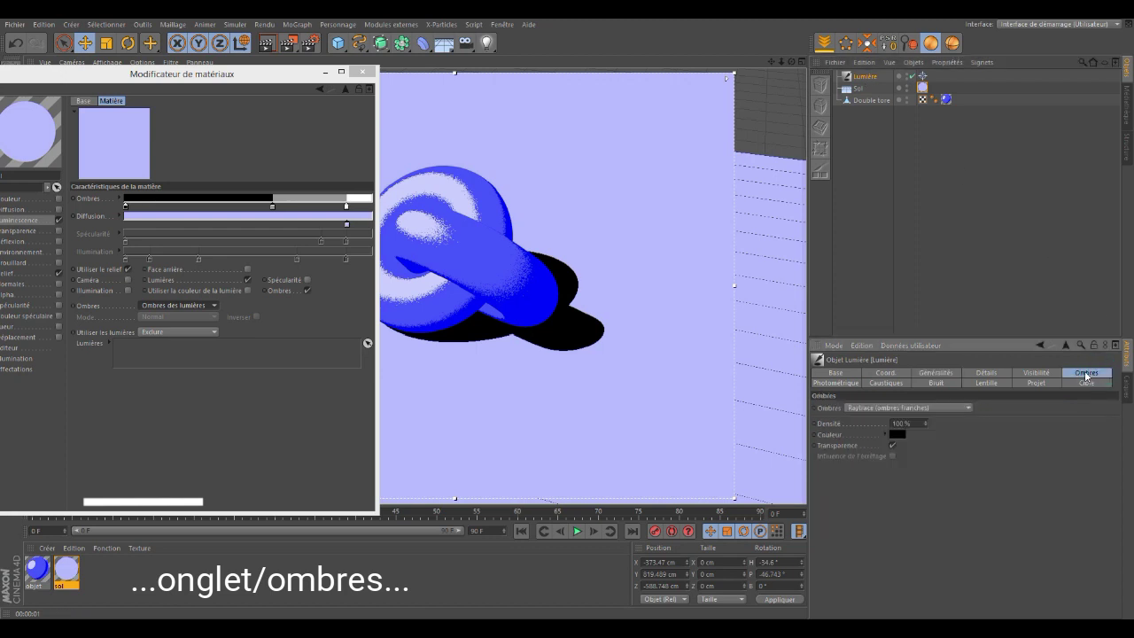
left_click(896, 434)
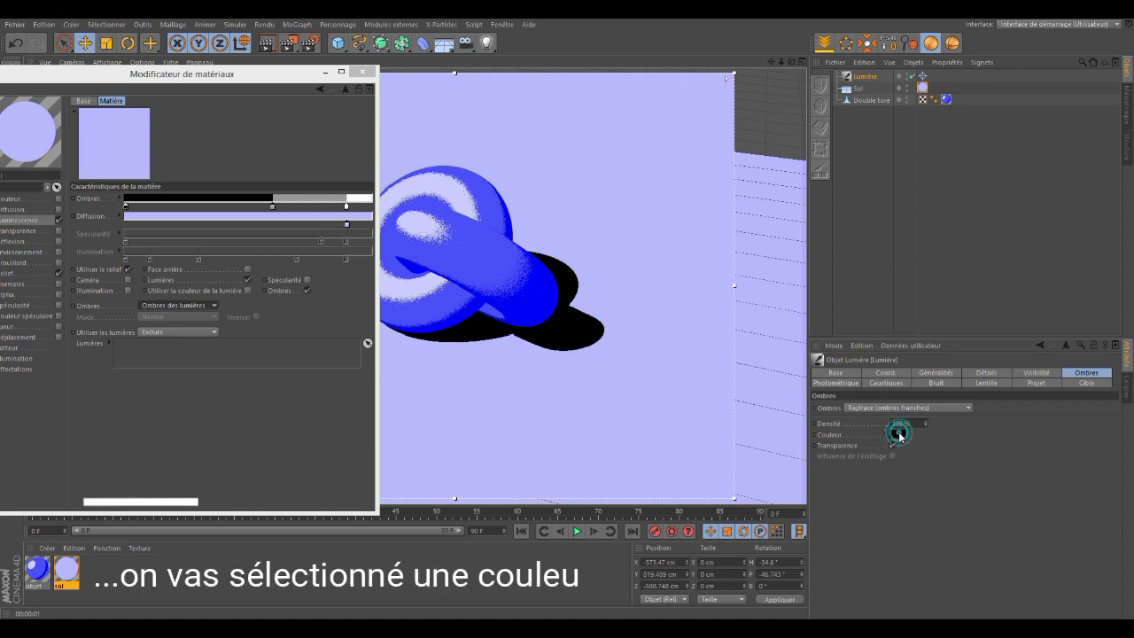
left_click_drag(881, 381, 909, 185)
left_click(916, 266)
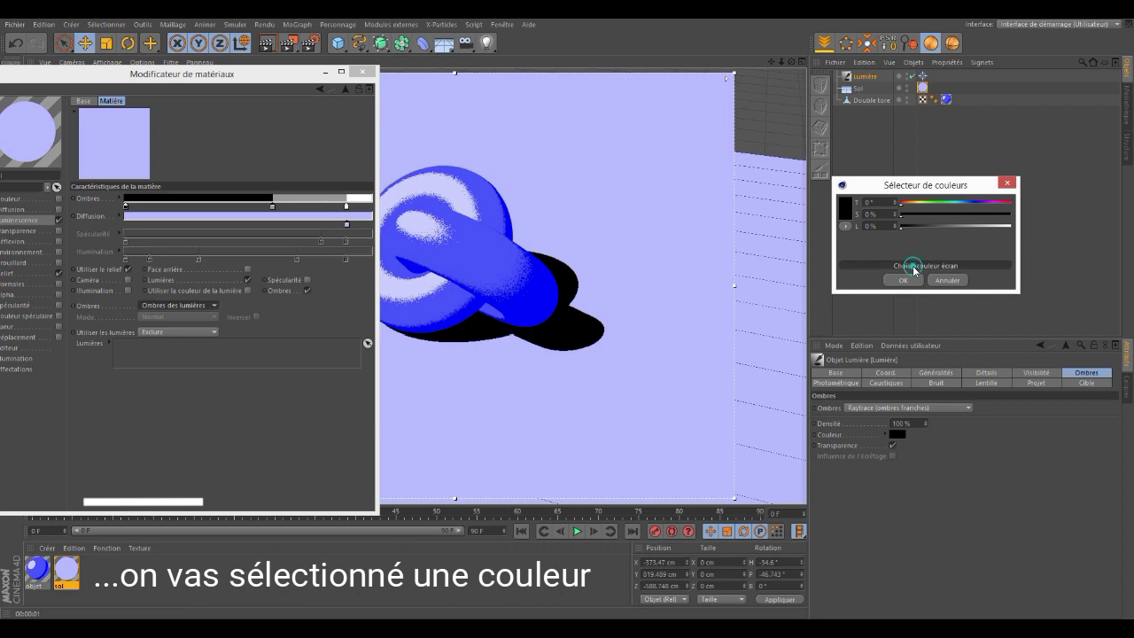
left_click(489, 257)
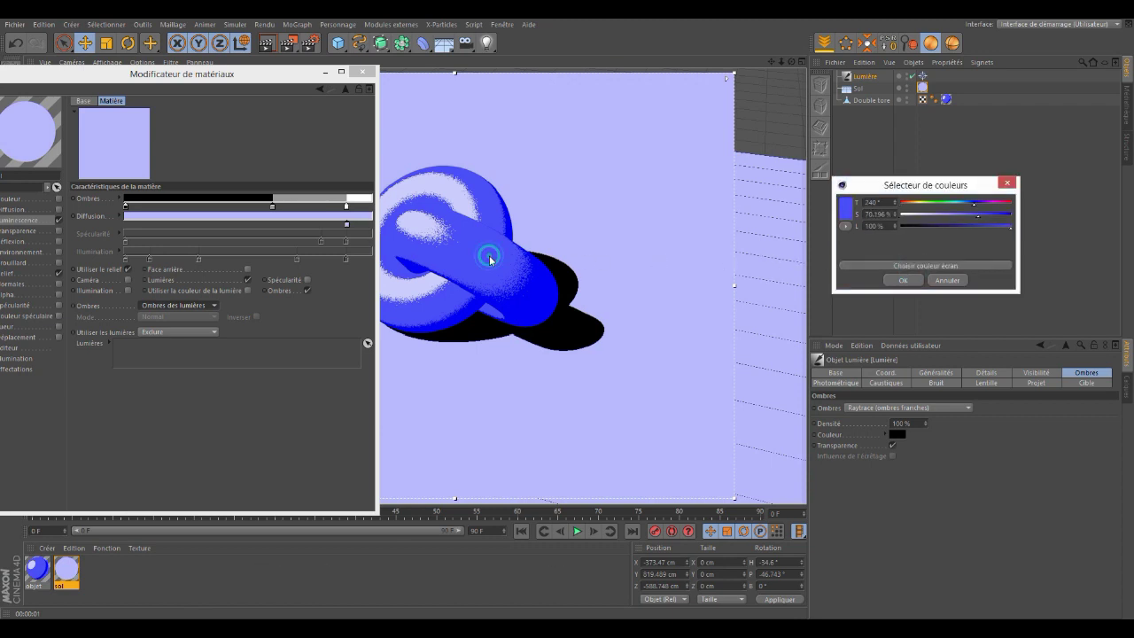
left_click(904, 281)
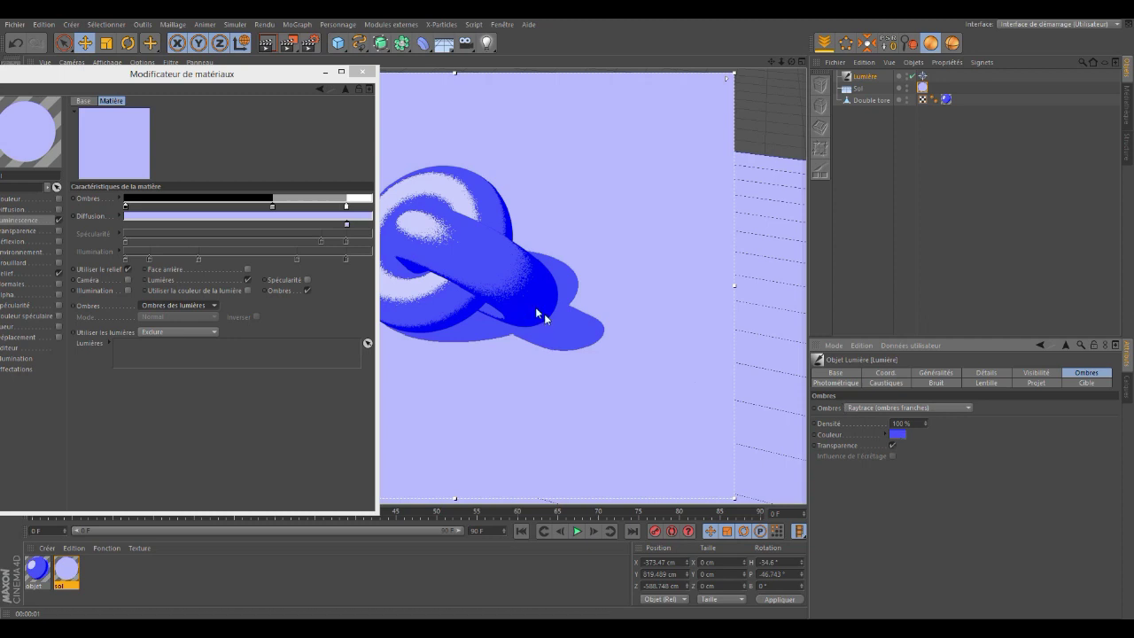
Lower the shadow colour's saturation to 65% and uncover the render view
left_click(894, 441)
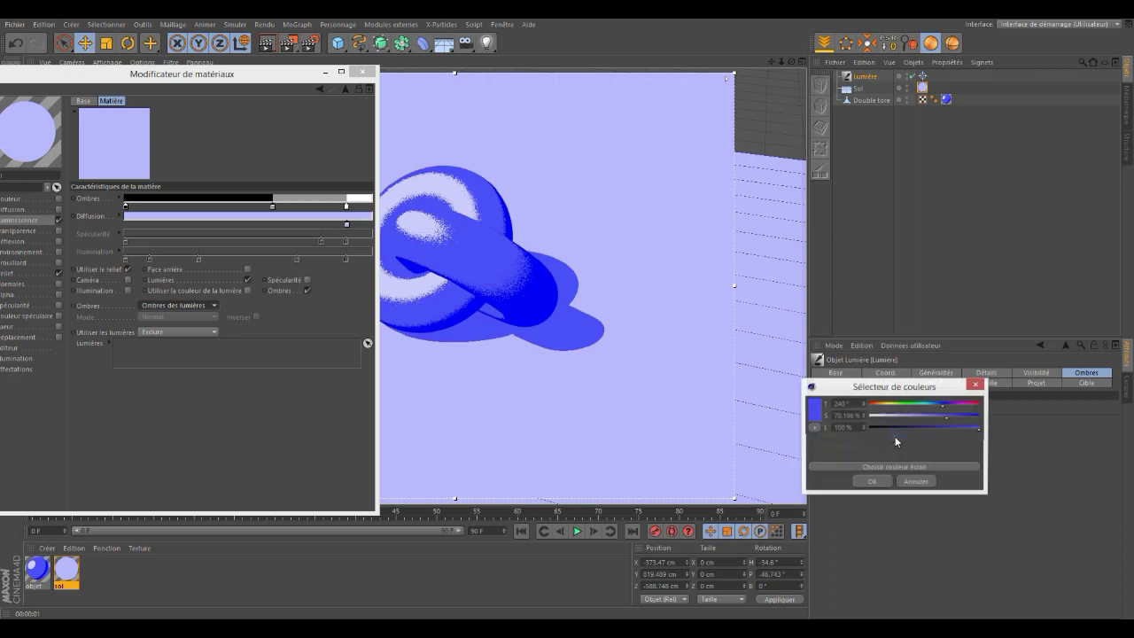
left_click_drag(912, 387, 921, 182)
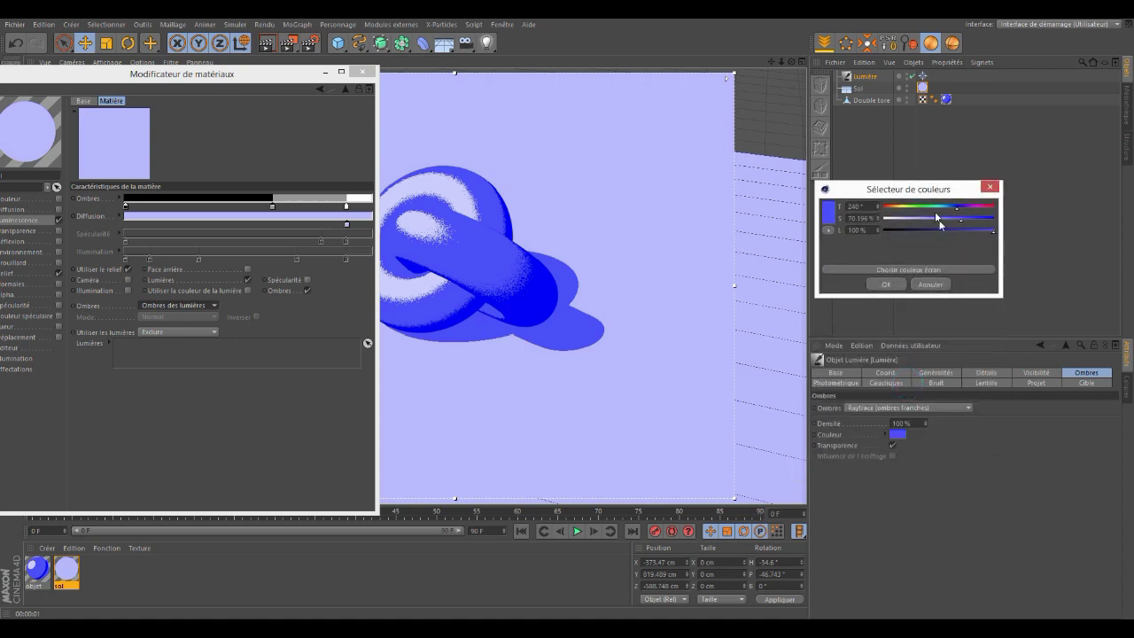
left_click(961, 220)
left_click_drag(954, 222, 951, 221)
left_click(899, 285)
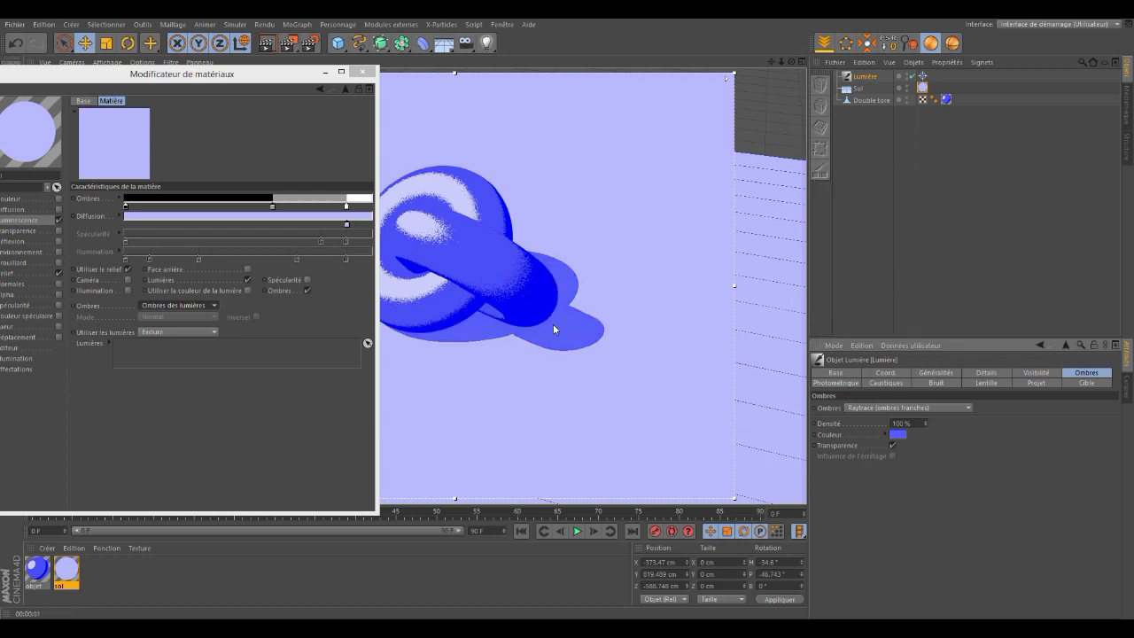
mouse_move(280, 74)
left_mouse_down()
mouse_move(367, 119)
mouse_move(959, 254)
mouse_move(1014, 119)
left_mouse_up()
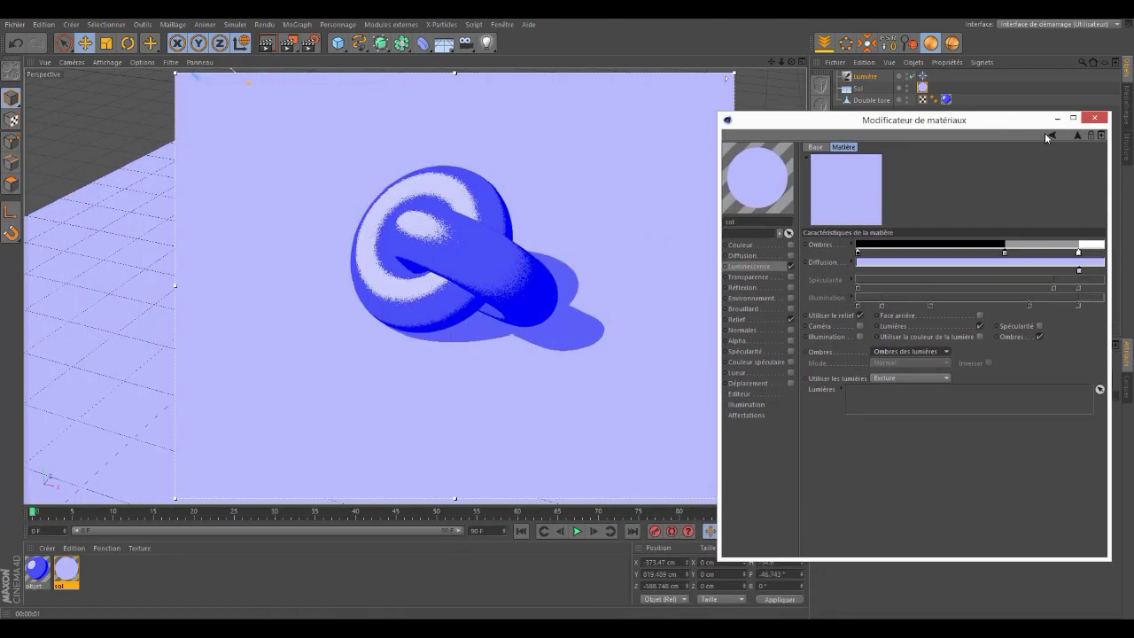
Copy the sol material's Bruit relief channel and close the material editor
left_click(742, 320)
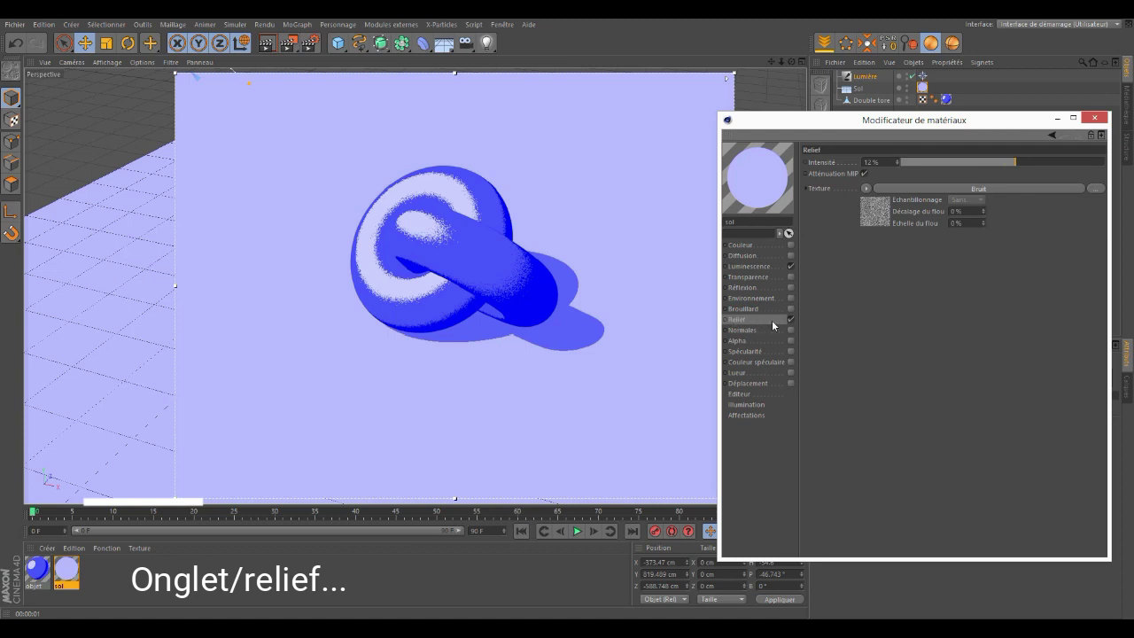
left_click(863, 188)
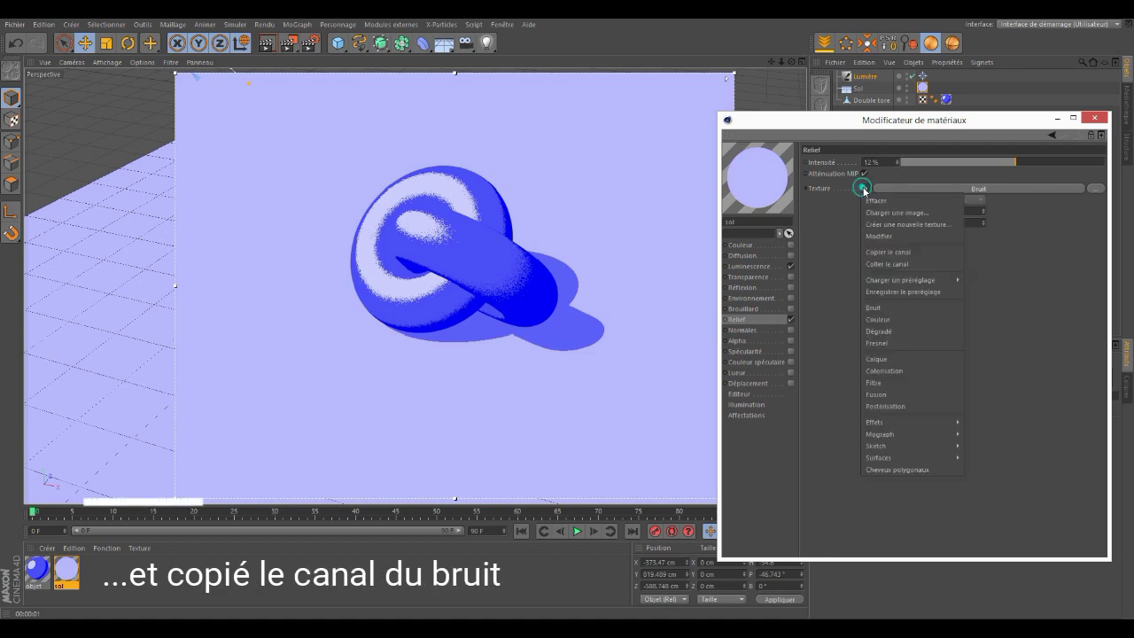
left_click(913, 253)
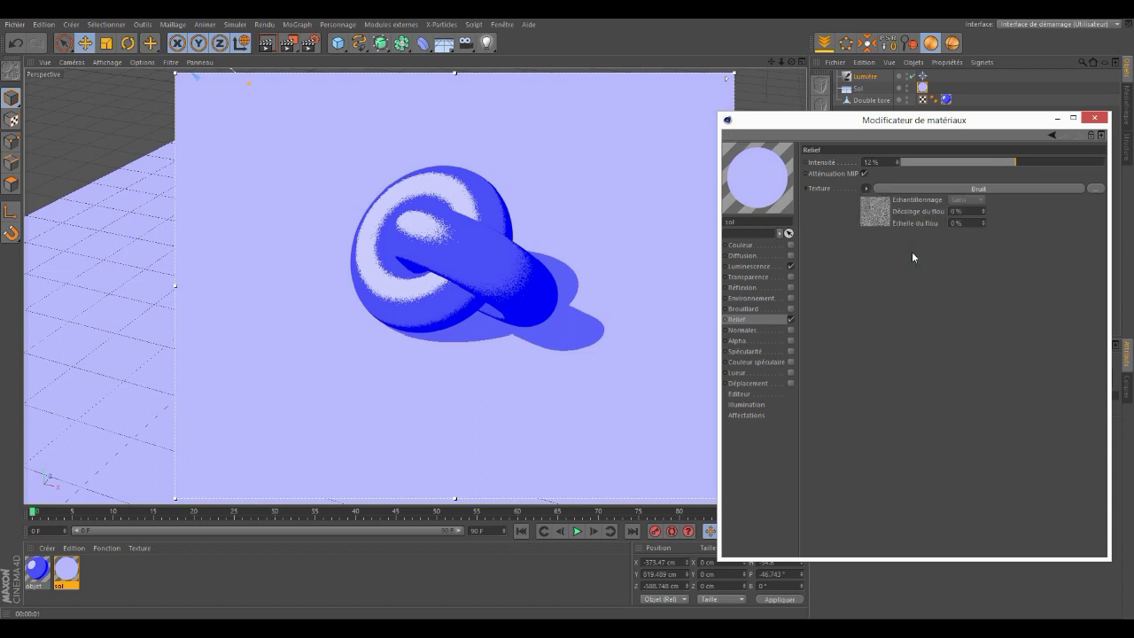
left_click(1094, 118)
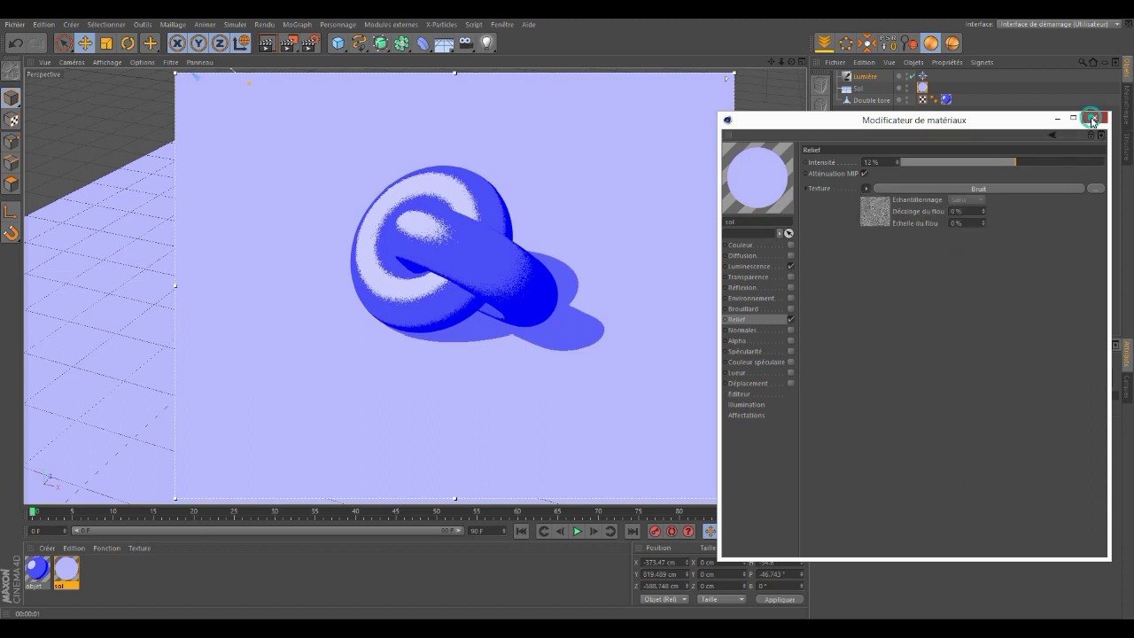
left_click(199, 566)
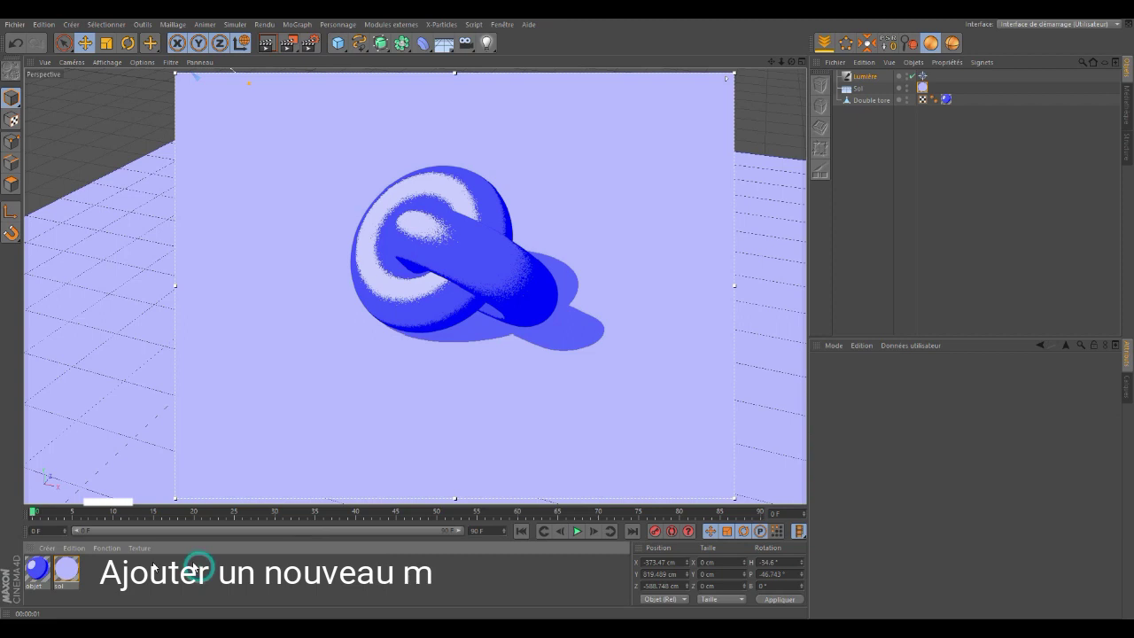
Create a new material named 'ombre' with Couleur and Spécularité turned off
left_click(51, 550)
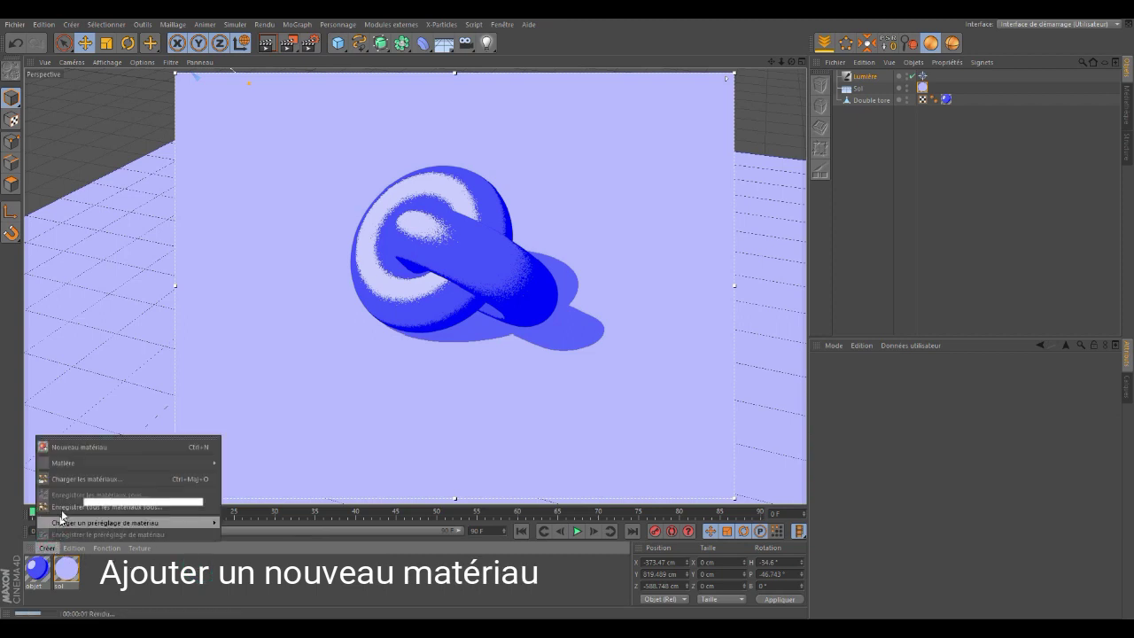
left_click(74, 447)
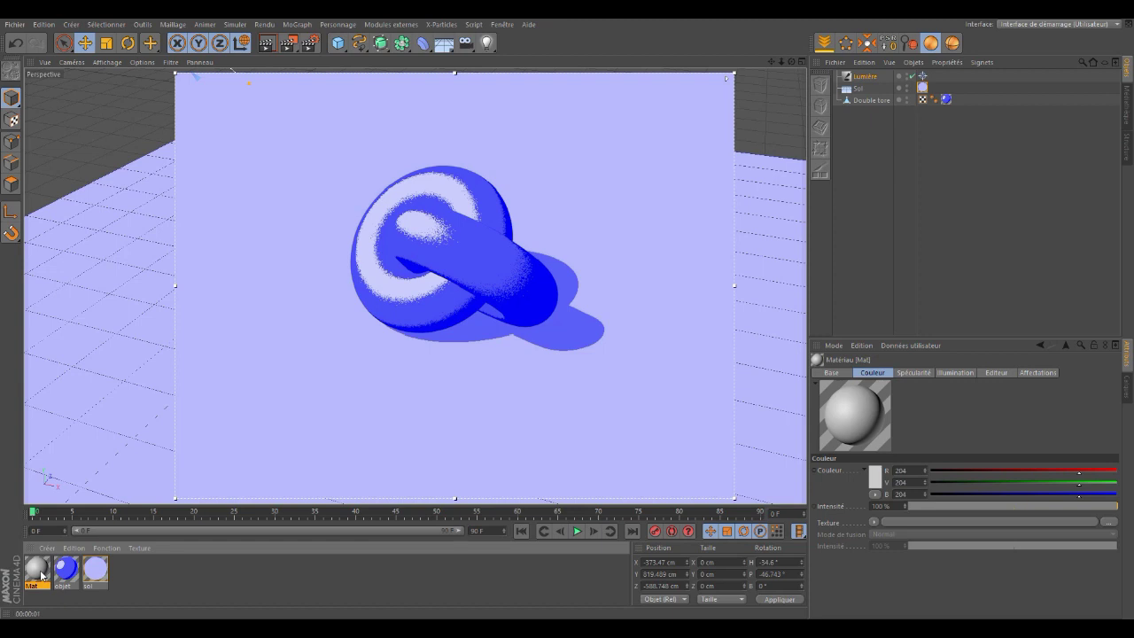
double_click(40, 574)
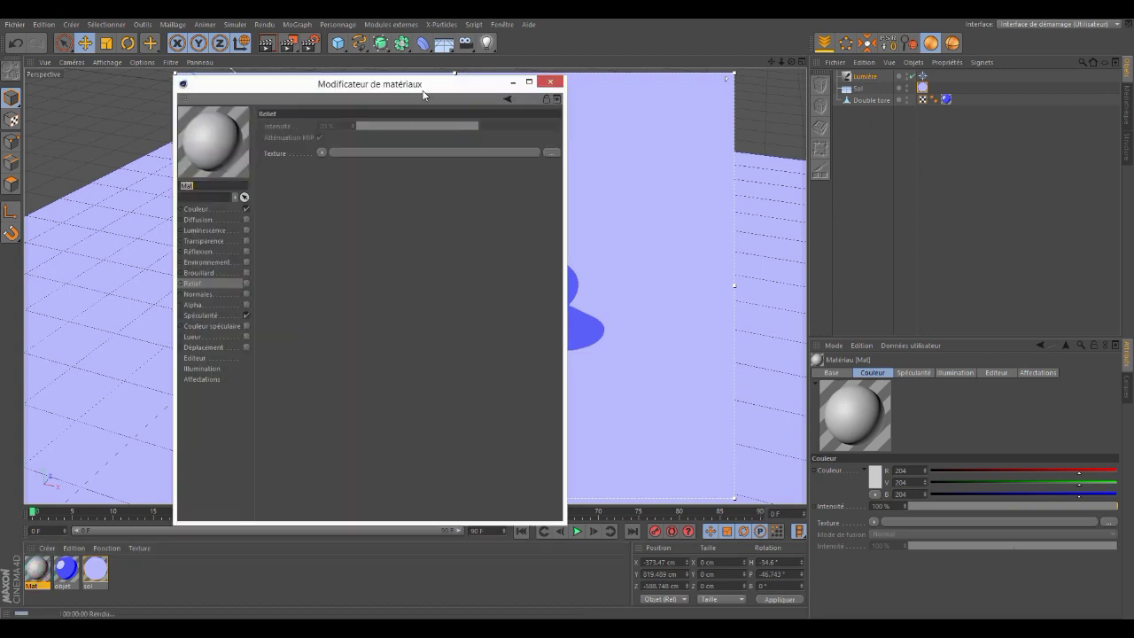
left_click_drag(394, 134, 921, 119)
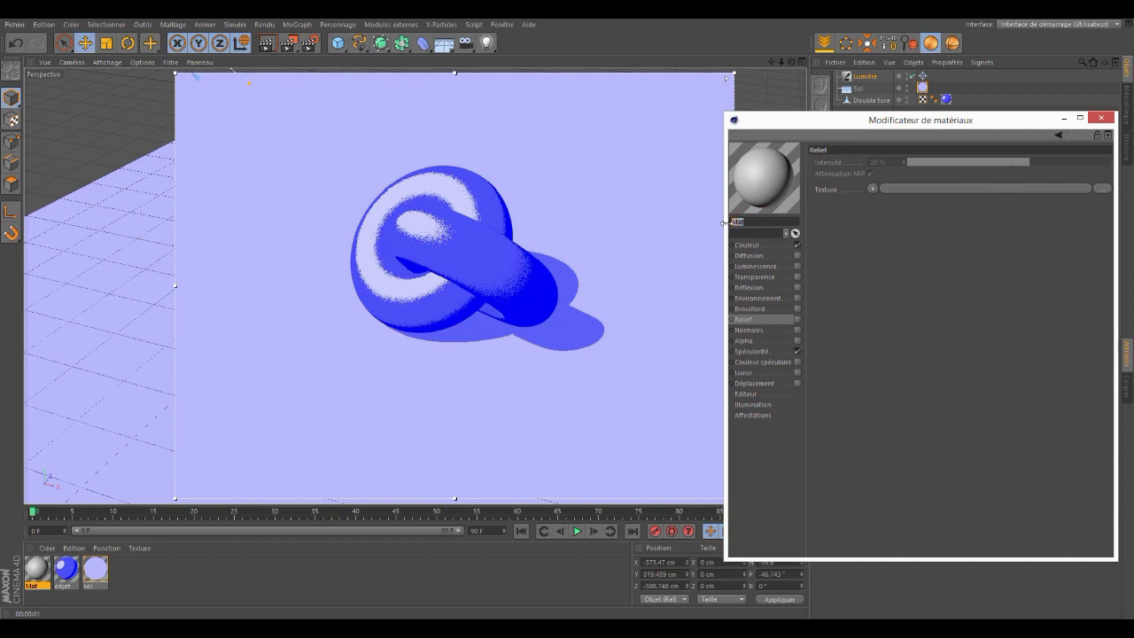
key("BackSpace")
type("ombre")
key("Return")
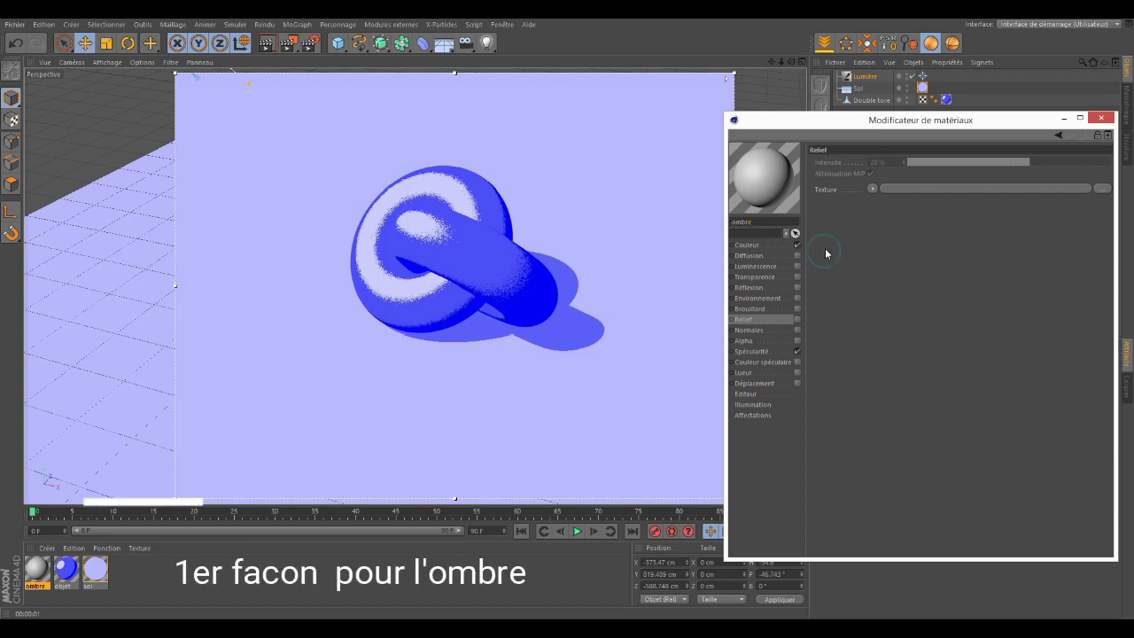
left_click(796, 244)
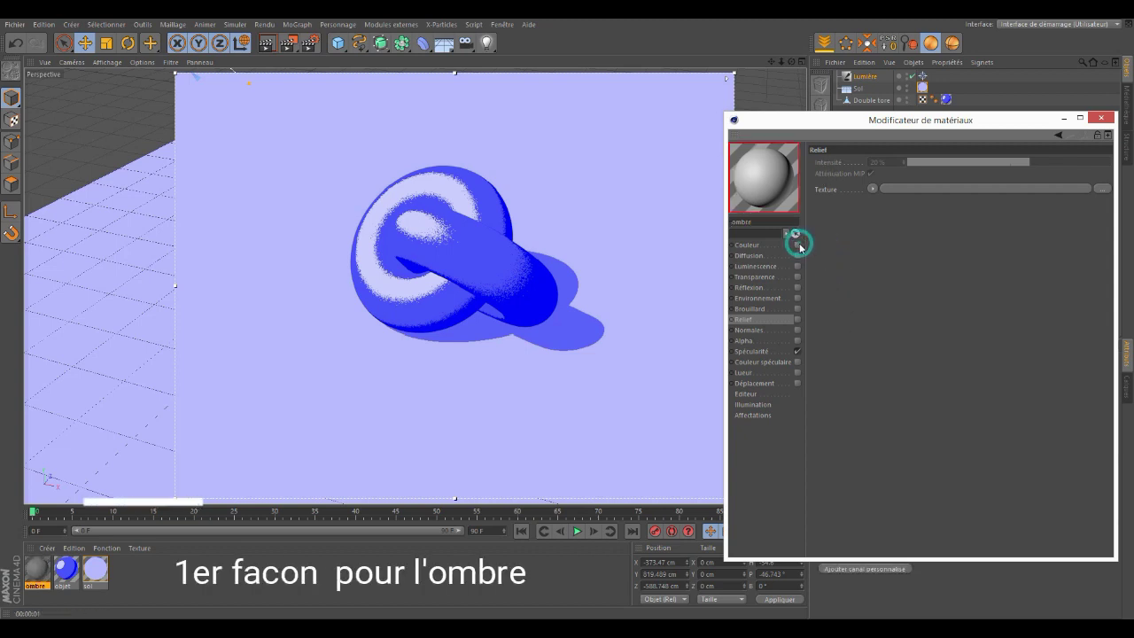
left_click(797, 351)
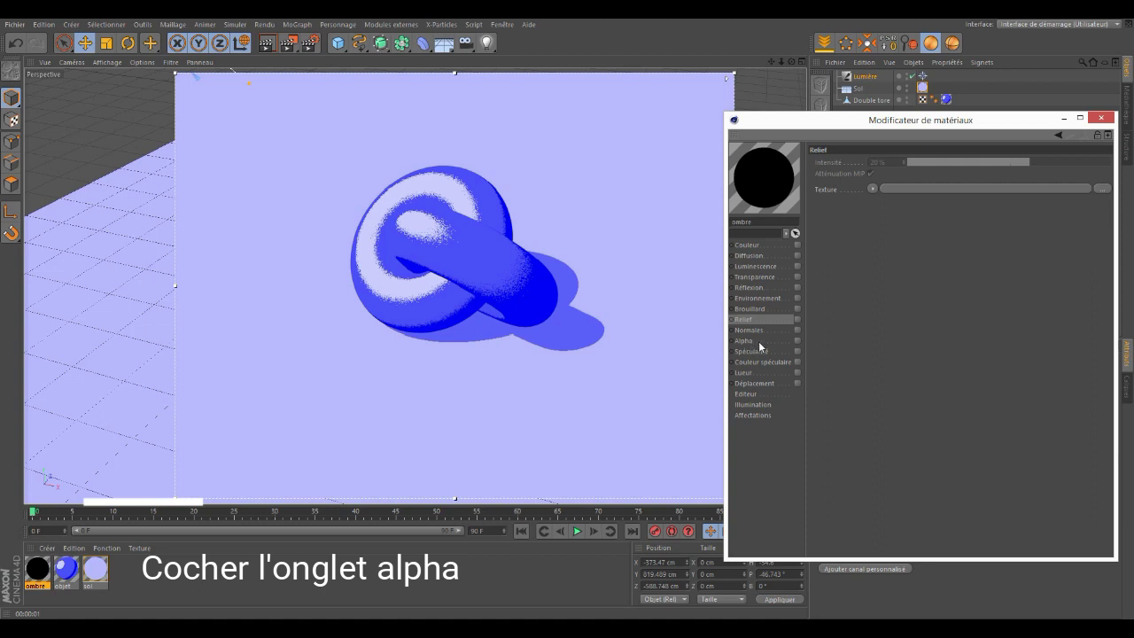
Paste the copied noise into ombre's Alpha channel without Image Alpha, and apply ombre to Lumière
left_click(797, 340)
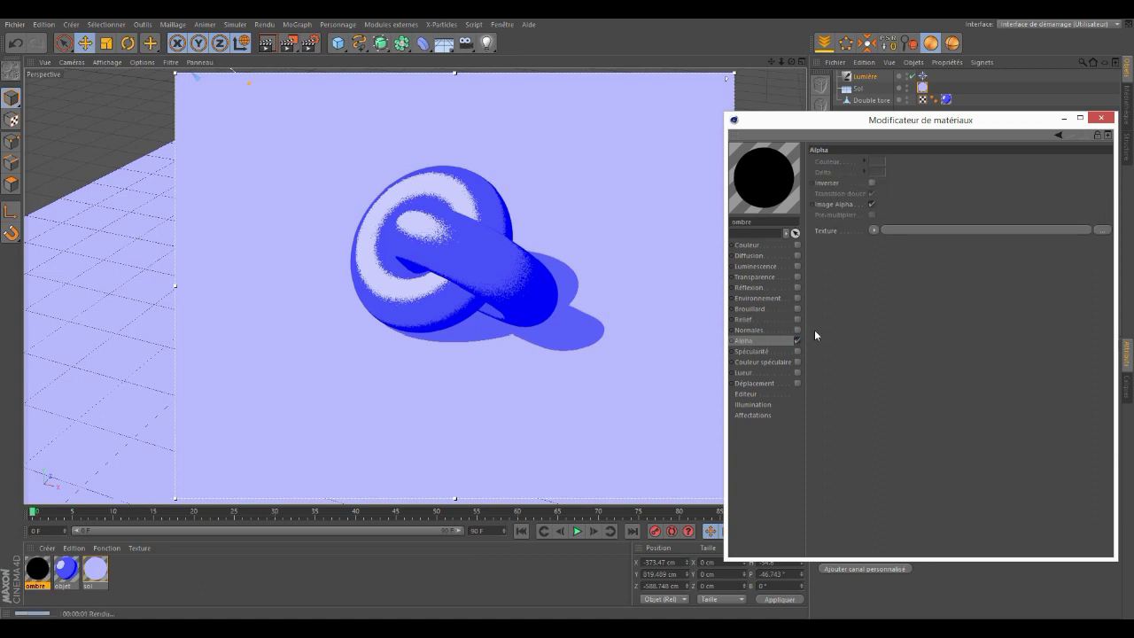
left_click(873, 231)
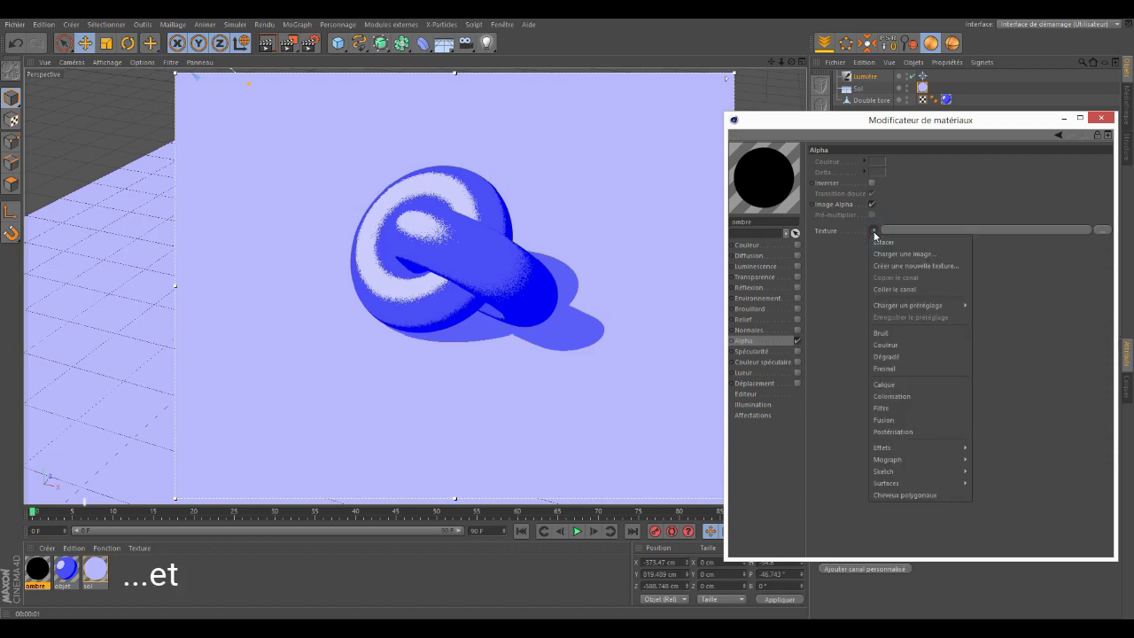
left_click(907, 288)
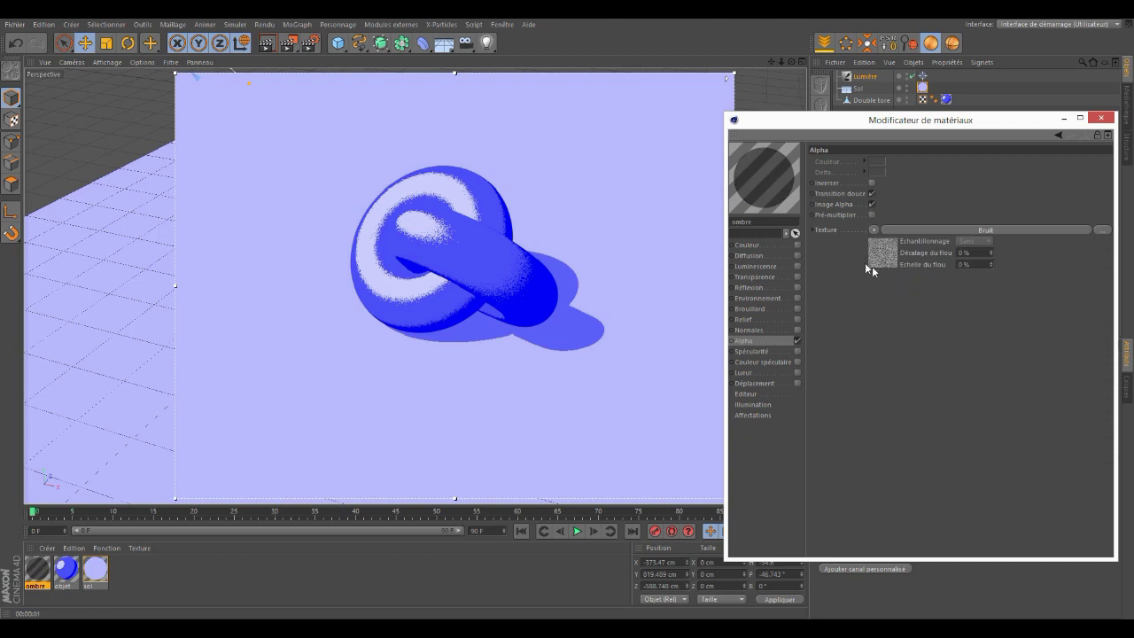
left_click(872, 205)
mouse_move(37, 568)
left_mouse_down()
mouse_move(772, 353)
mouse_move(866, 80)
left_mouse_up()
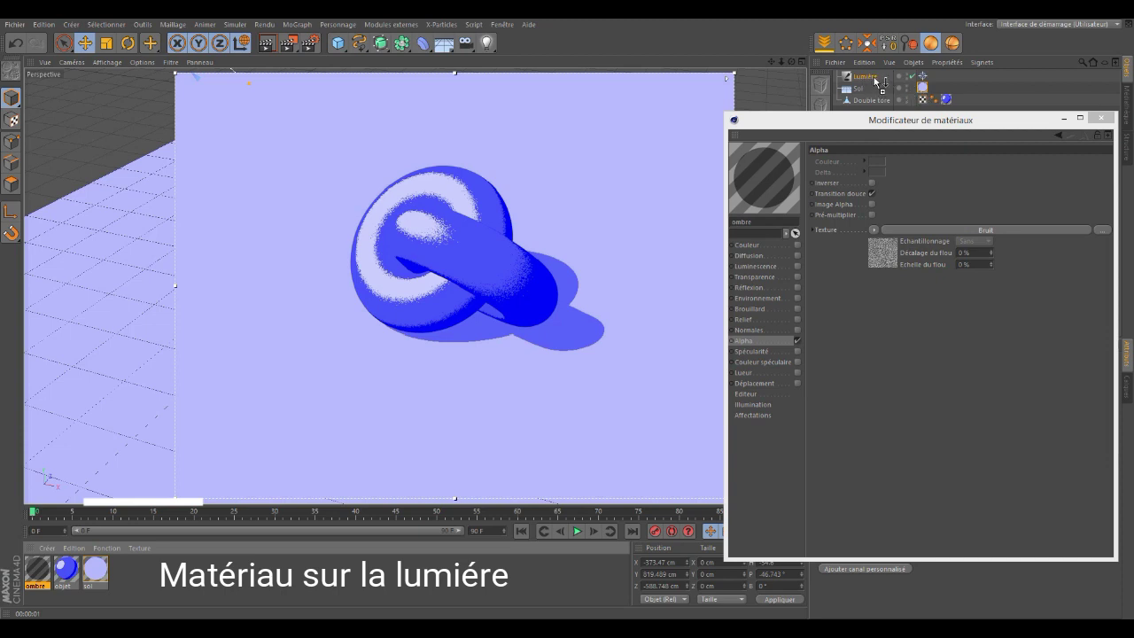
left_click_drag(872, 80, 873, 81)
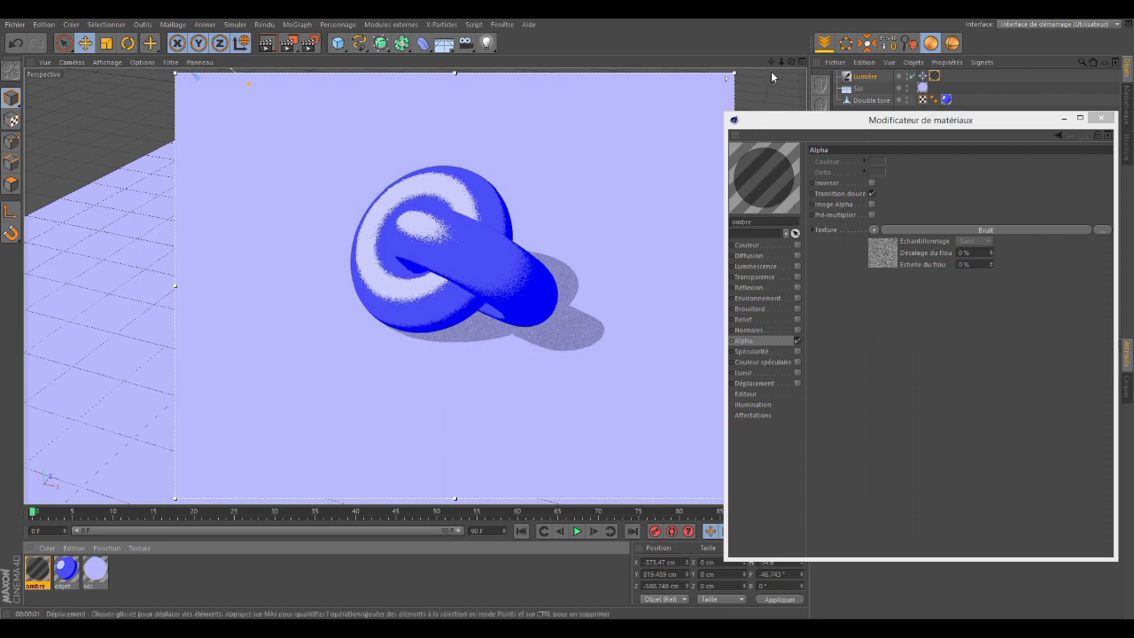
left_click_drag(781, 61, 780, 60)
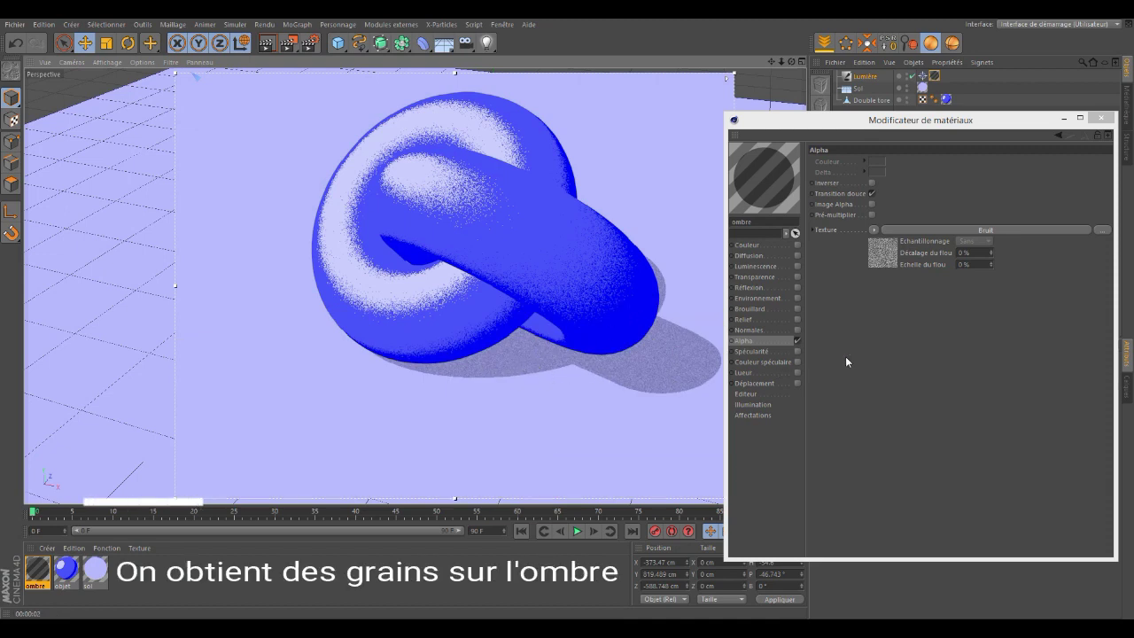
In the ombre Bruit shader, set Contraste to 73% and Écrêtage supérieur to 81%
left_click(882, 255)
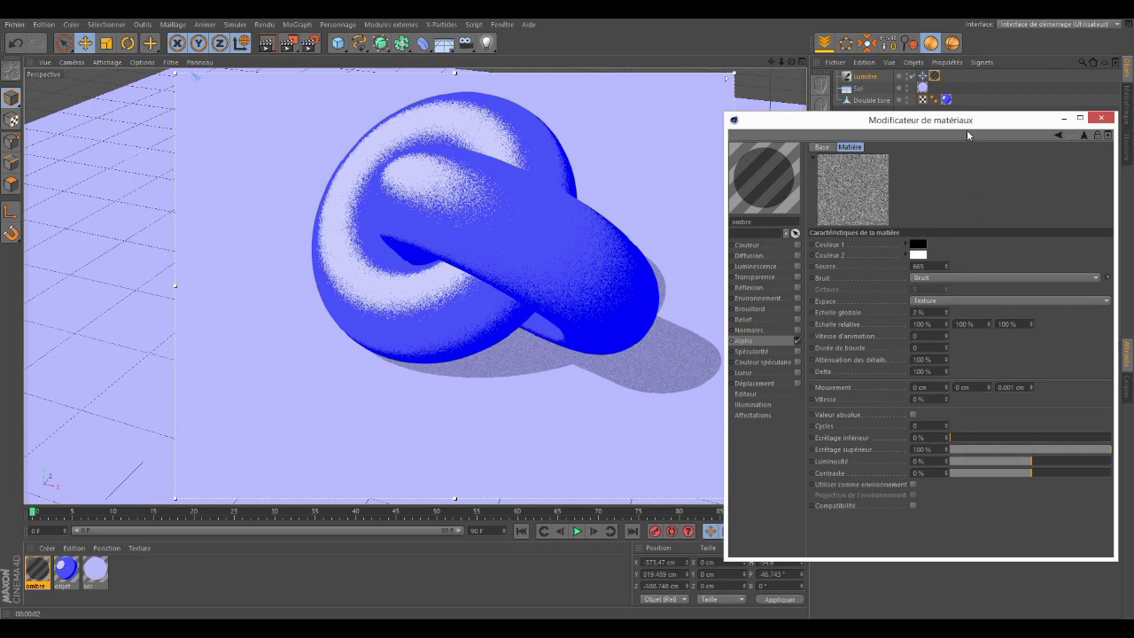
mouse_move(969, 124)
left_mouse_down()
mouse_move(994, 101)
mouse_move(975, 80)
left_mouse_up()
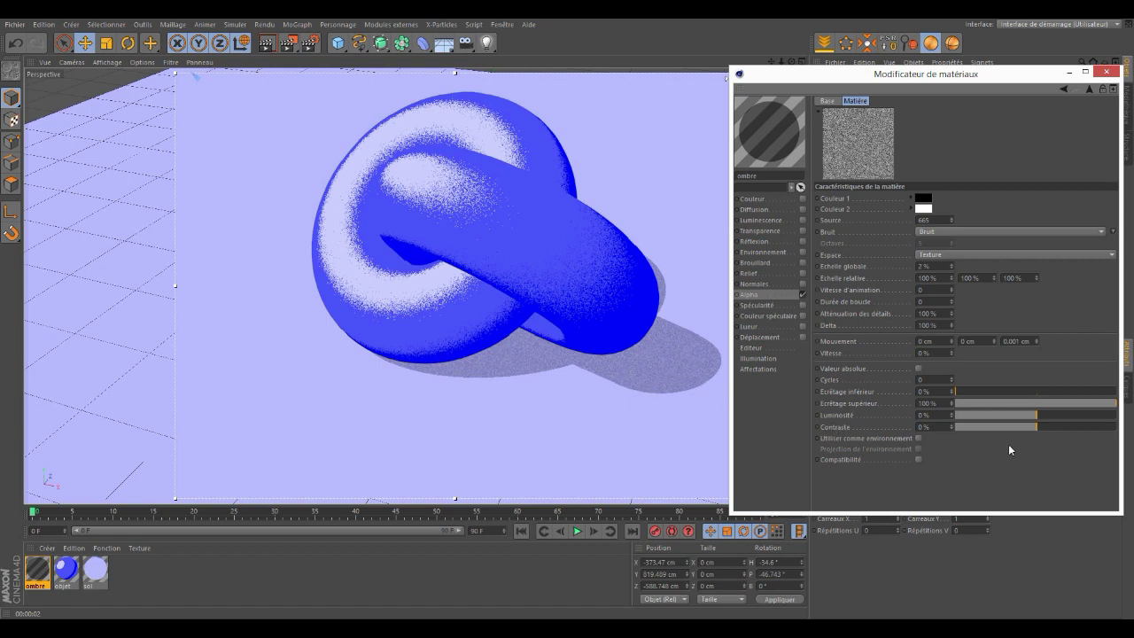
left_click_drag(1037, 428, 1066, 427)
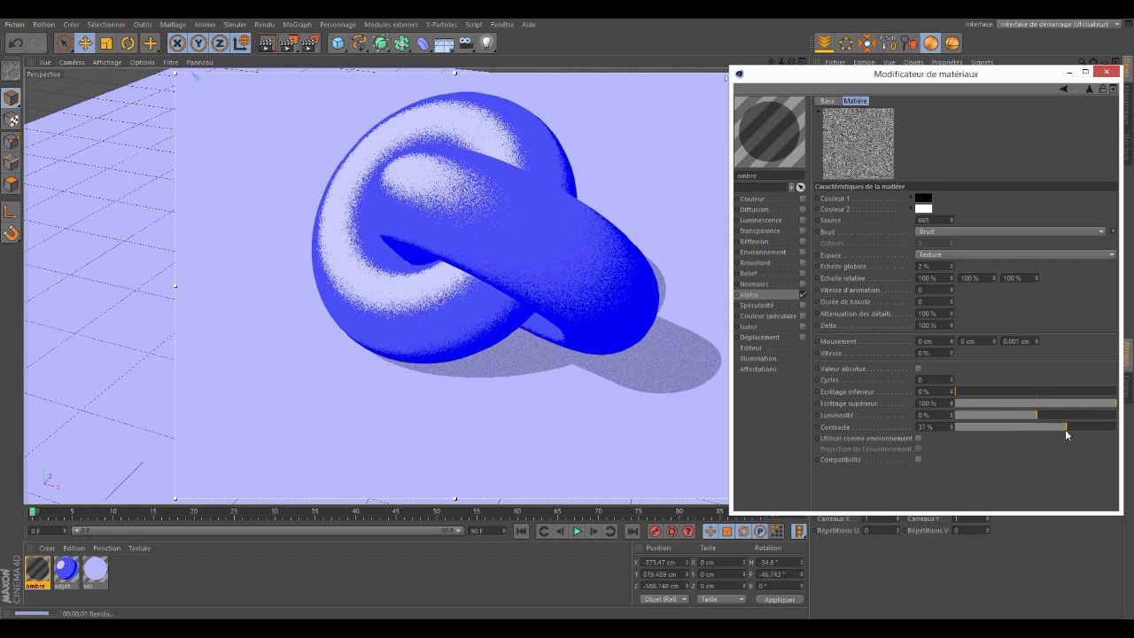
left_click_drag(1067, 428, 1095, 428)
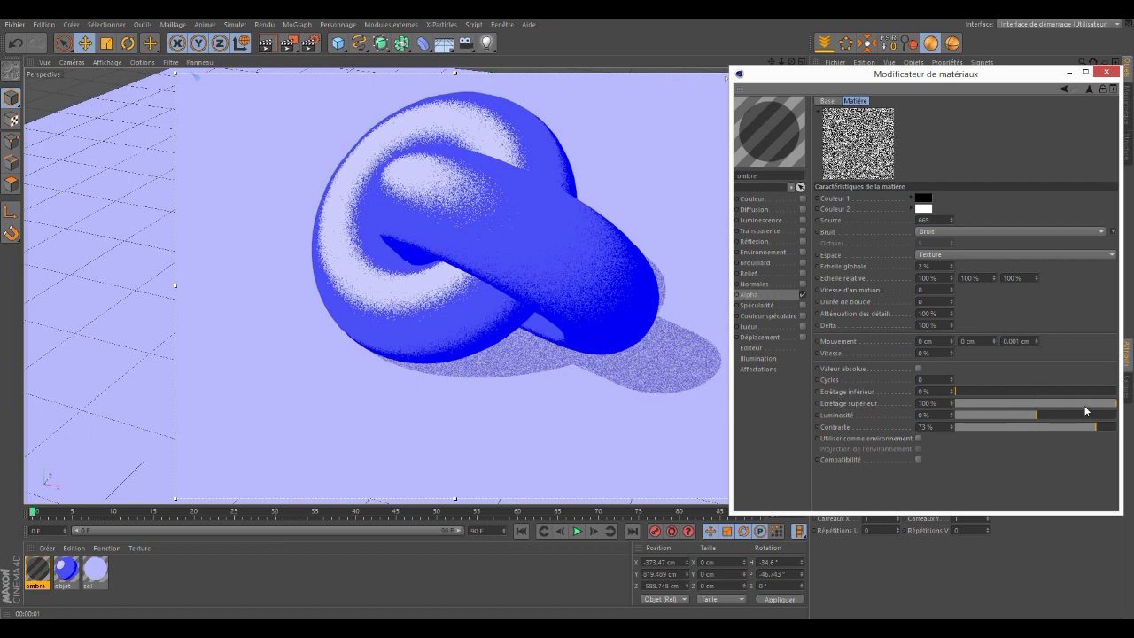
left_click_drag(1116, 404, 1096, 405)
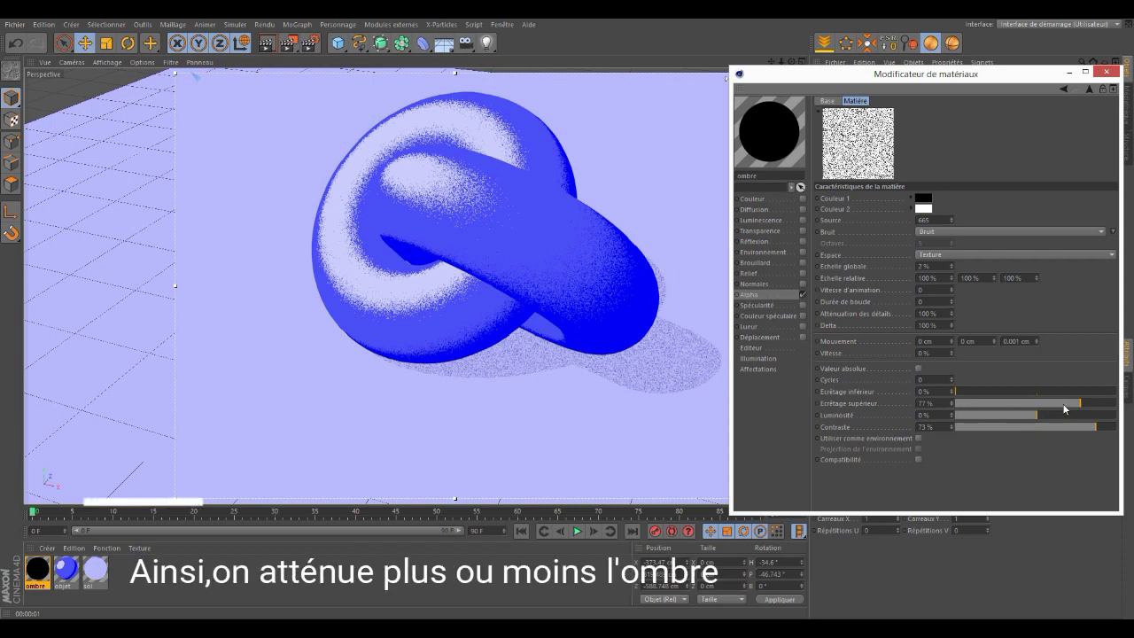
left_click_drag(1081, 408, 1087, 406)
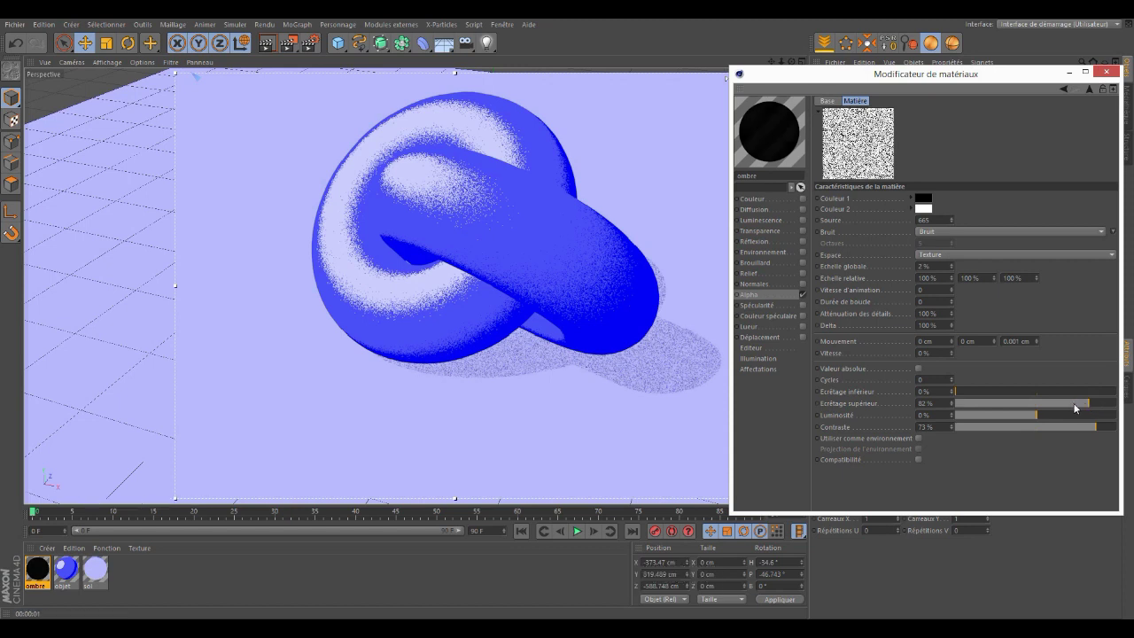
left_click_drag(1087, 403, 985, 404)
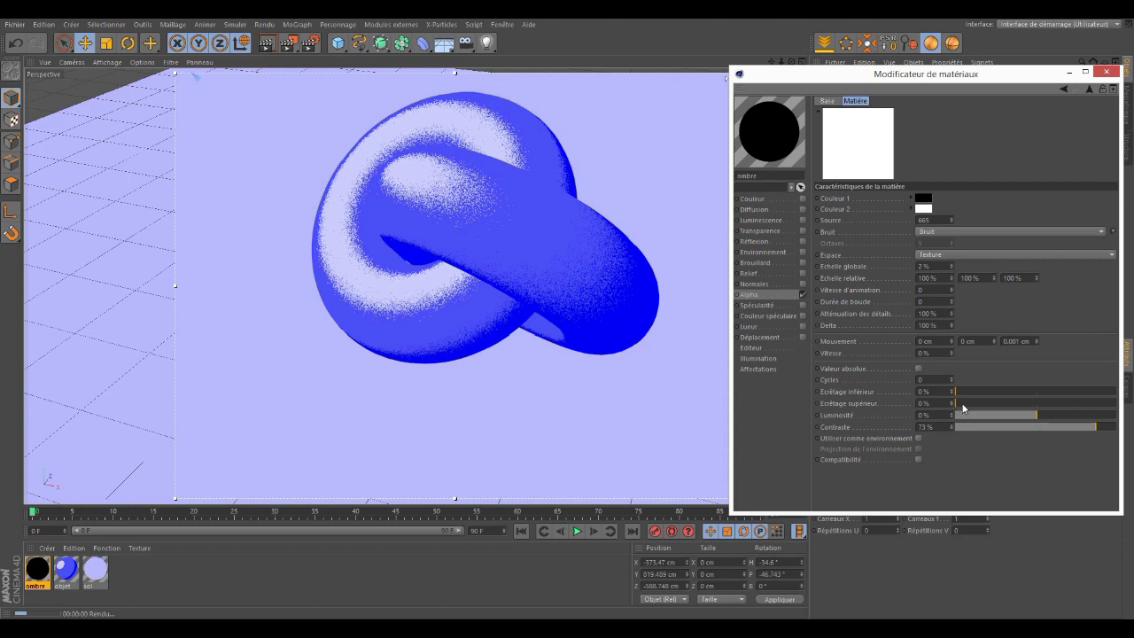
left_click_drag(957, 403, 1042, 410)
left_click_drag(1041, 410, 1087, 409)
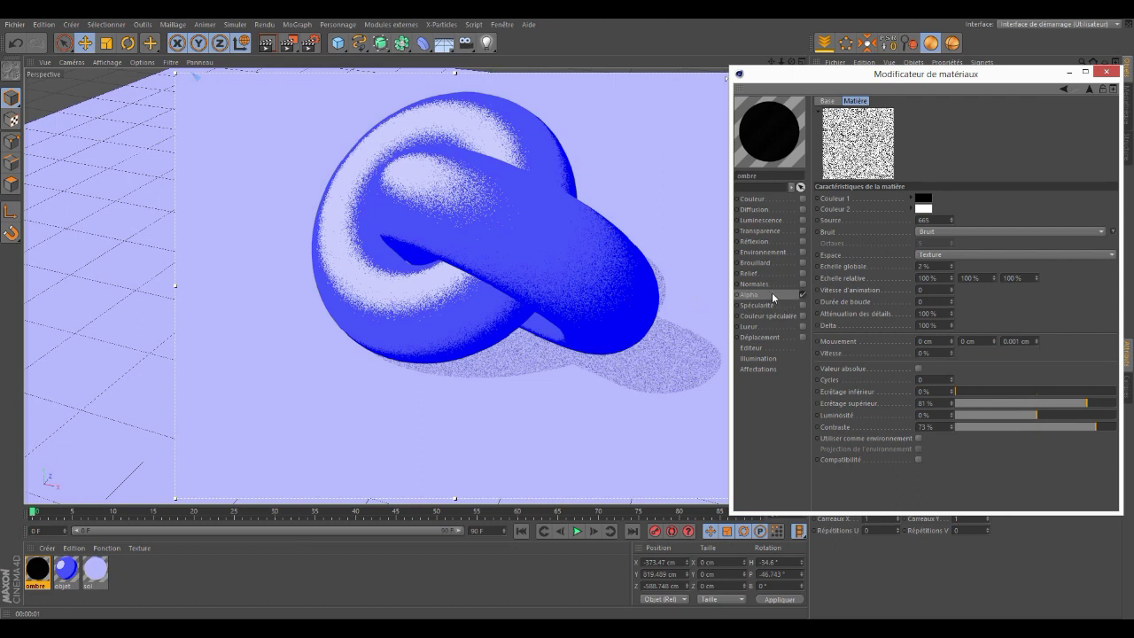
Clear the noise texture from the ombre material's alpha and enable Image Alpha
left_click(1088, 89)
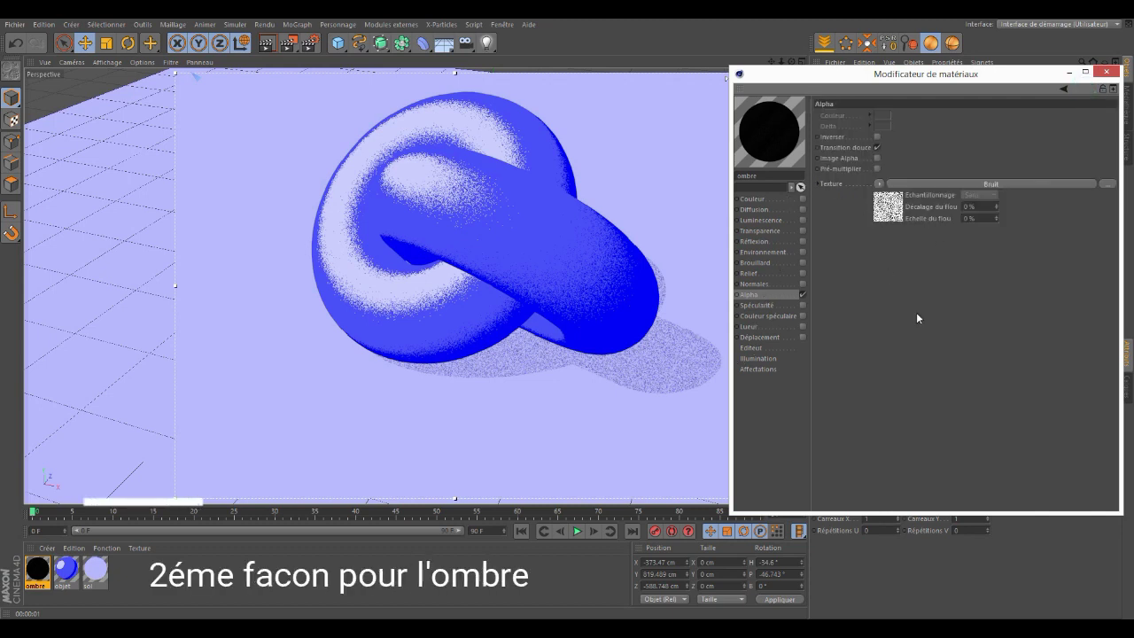
left_click(880, 184)
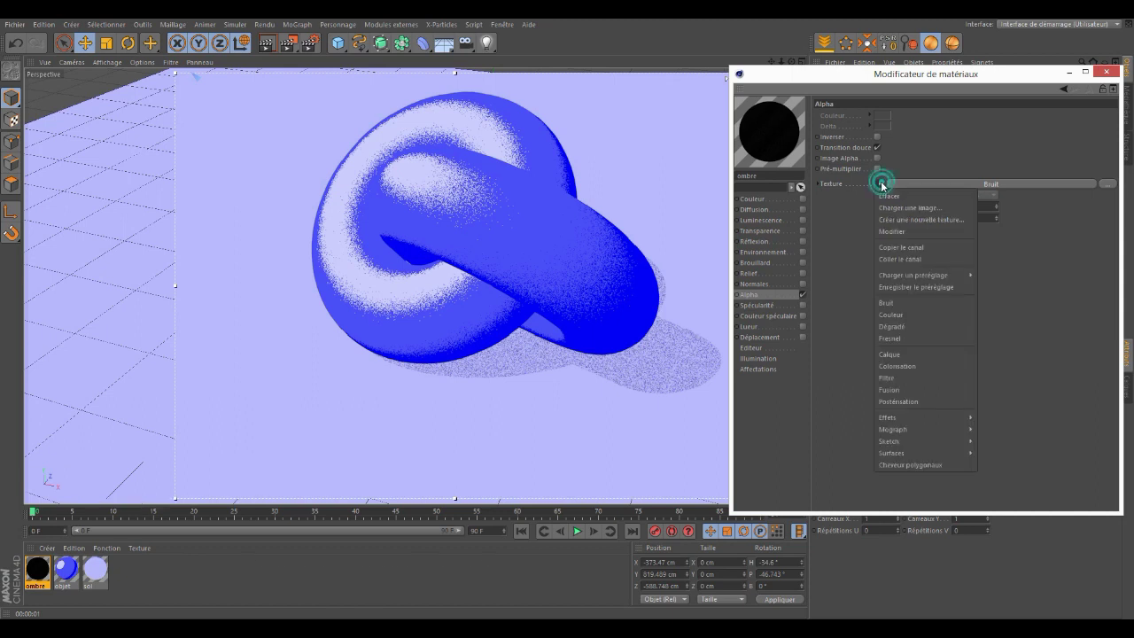
left_click(883, 197)
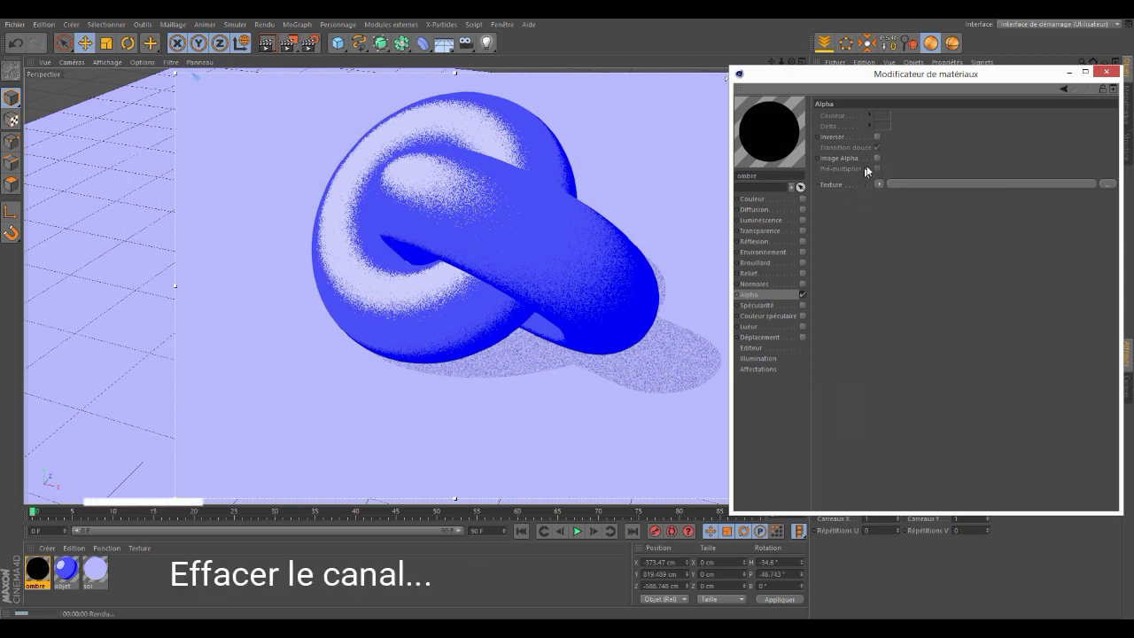
left_click(875, 159)
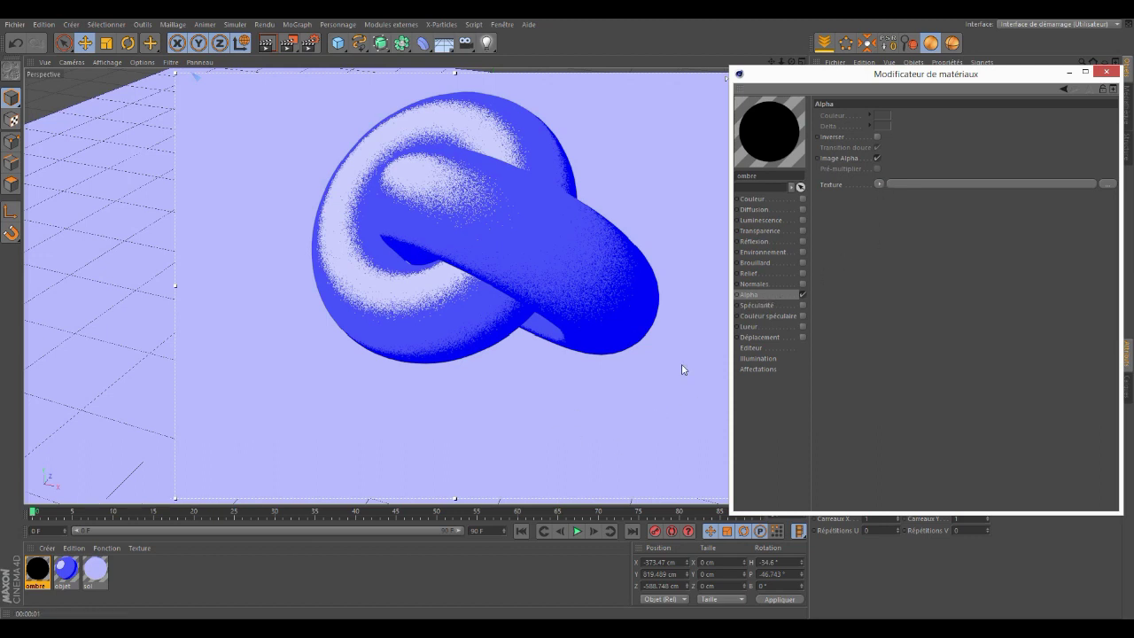
left_click(878, 185)
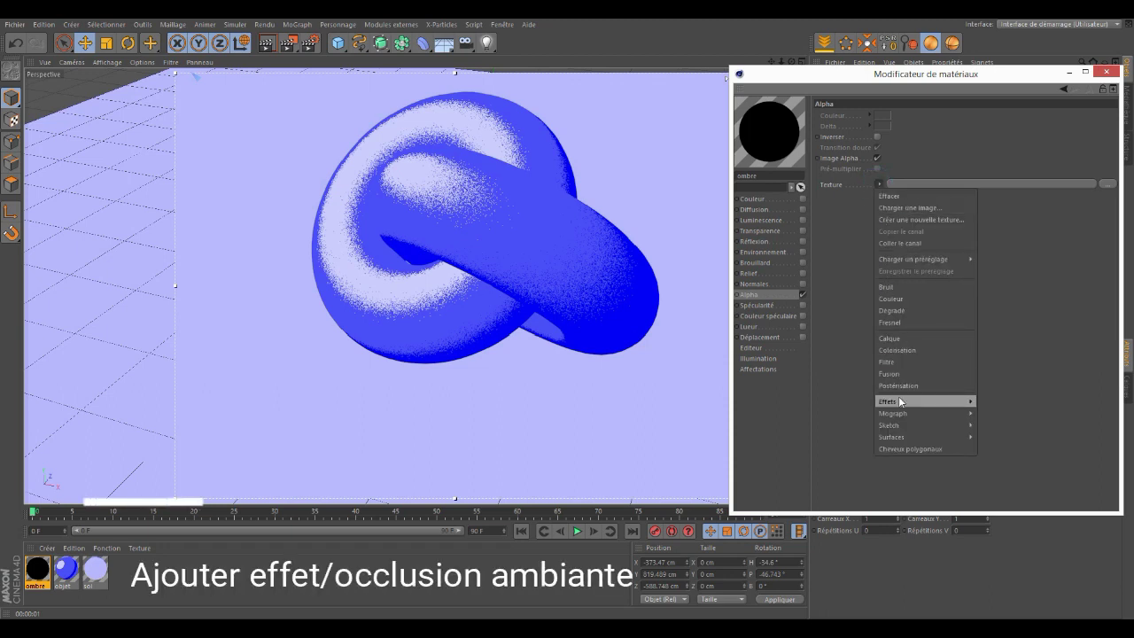
mouse_move(887, 401)
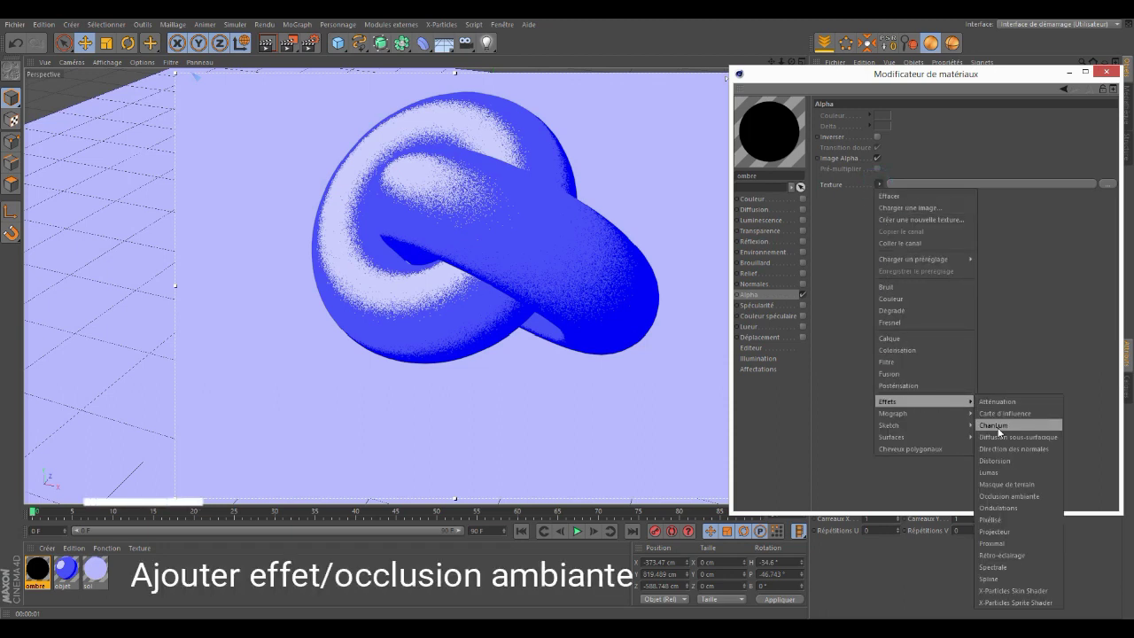
Use Occlusion ambiante as the ombre alpha and adjust its black-to-white Couleur gradient knots
left_click(1007, 497)
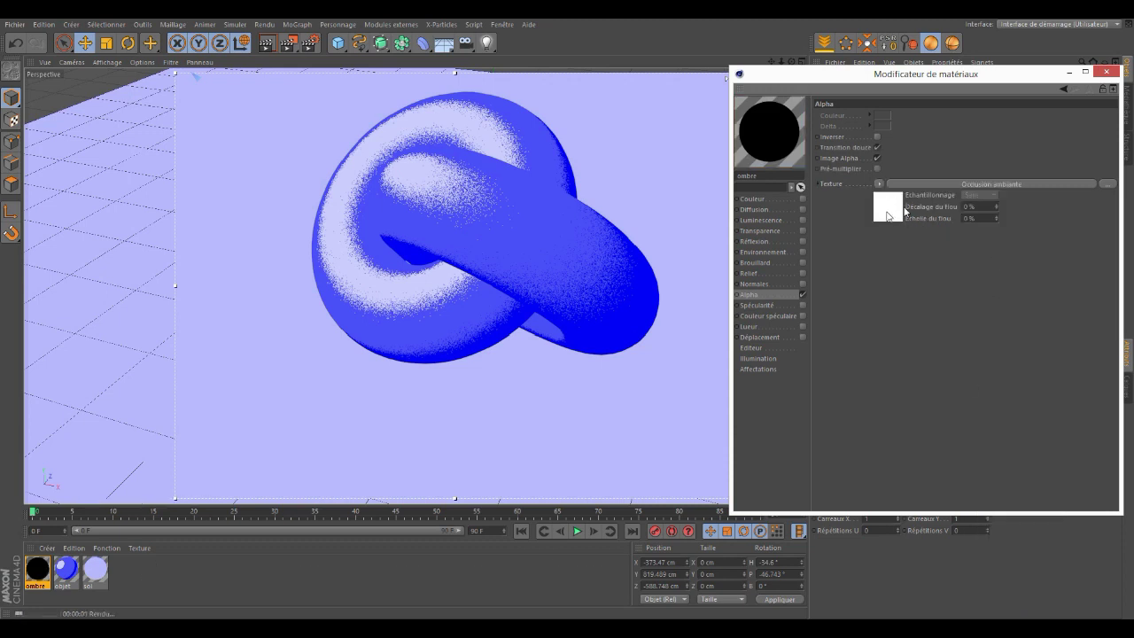
left_click(883, 217)
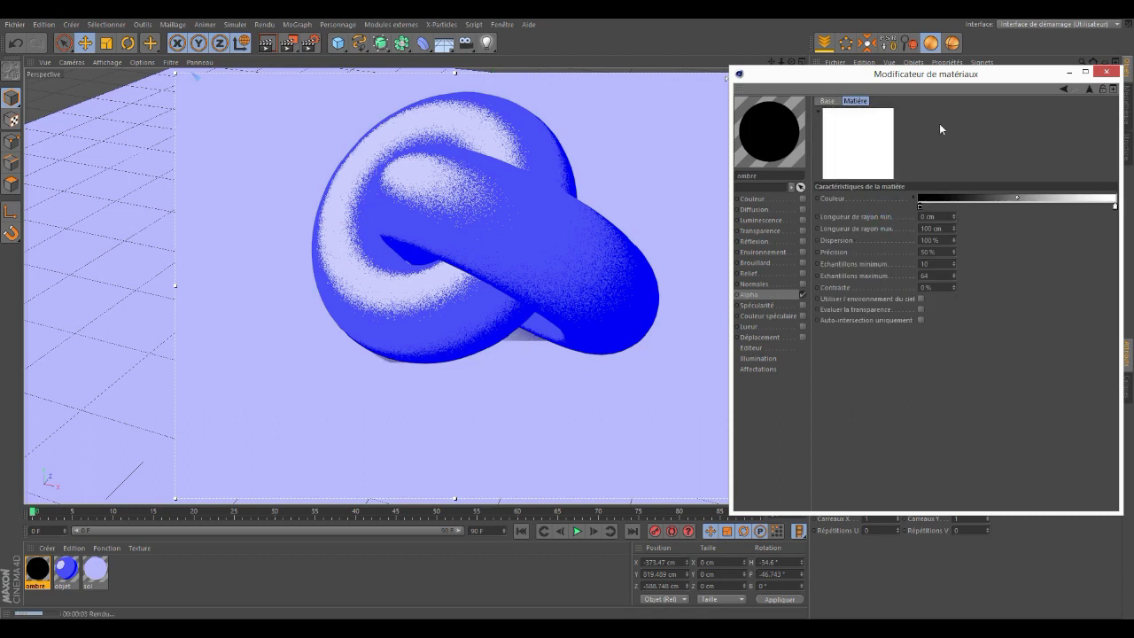
left_click_drag(971, 82, 980, 85)
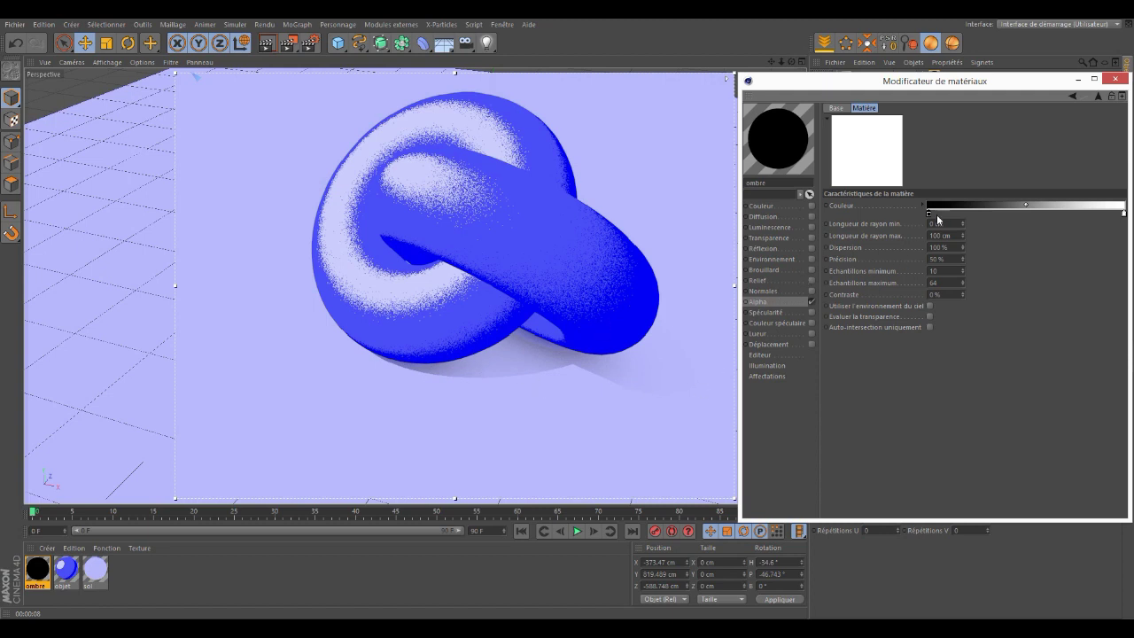
left_click_drag(930, 212, 1036, 216)
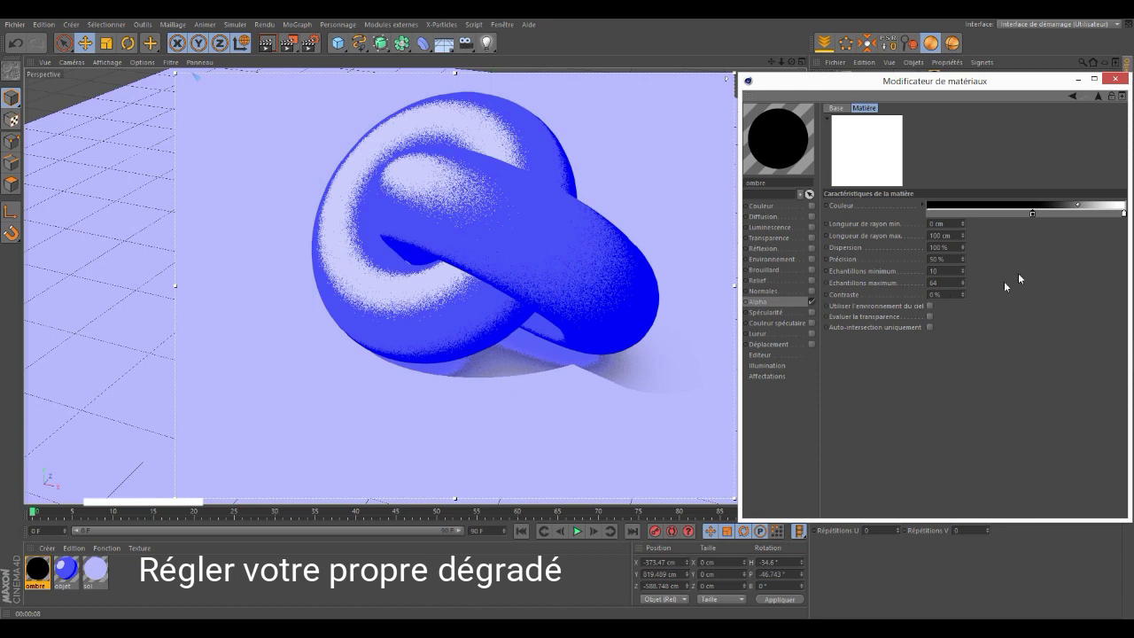
left_click_drag(1031, 213, 948, 211)
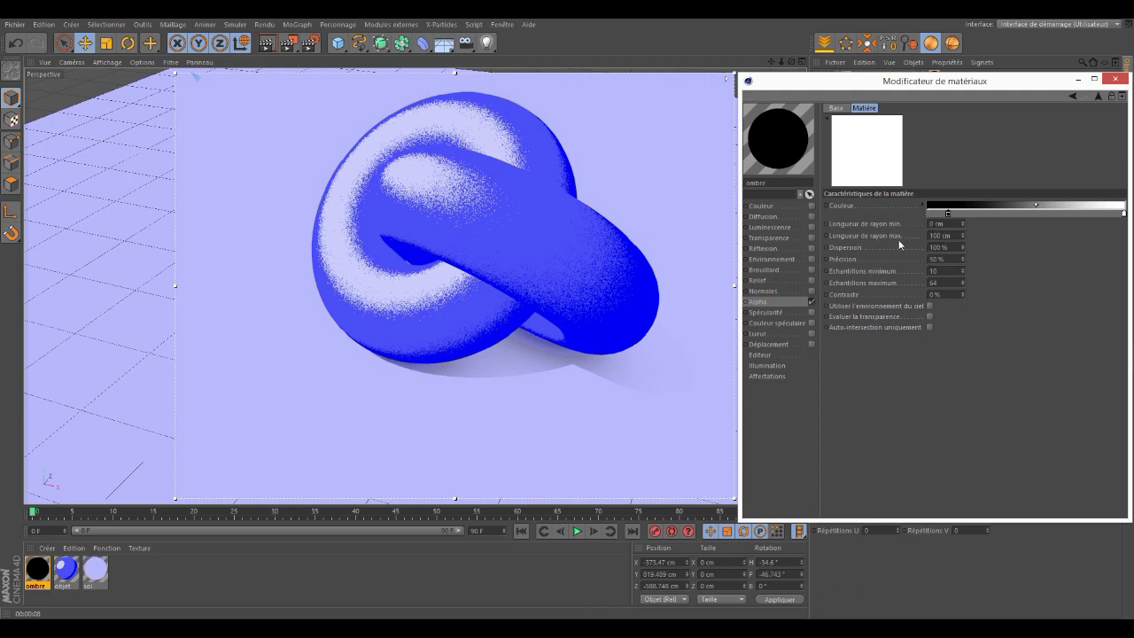
Set the occlusion's max ray length to 200 cm and re-render the viewport
double_click(935, 236)
type("200")
key("Return")
key("ctrl+r")
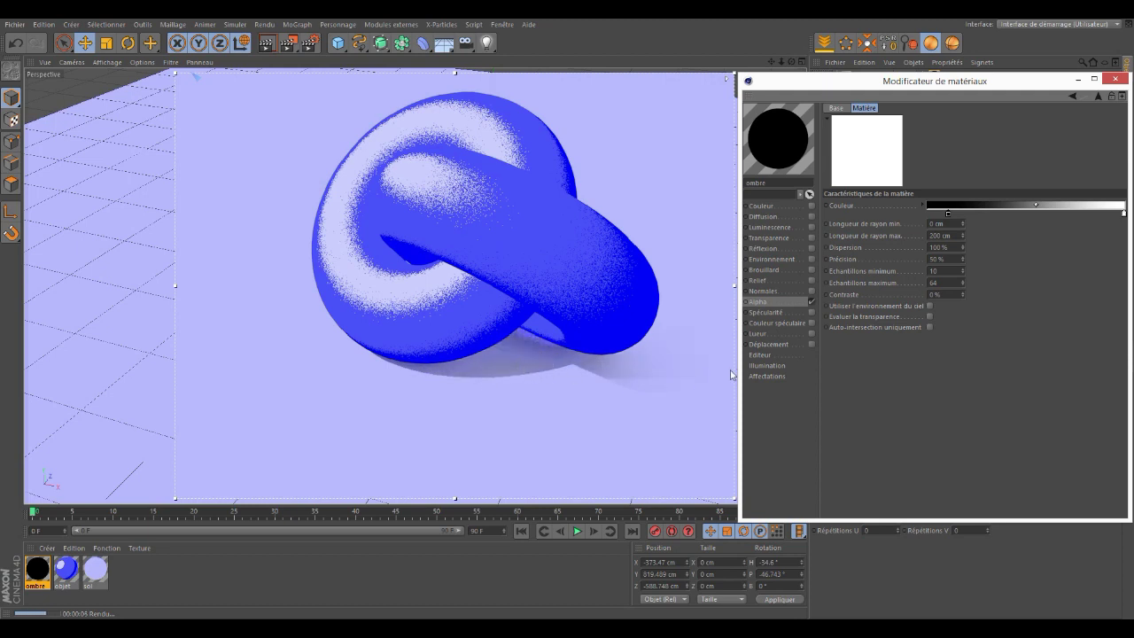
key("ctrl+r")
key("ctrl+r")
Set occlusion accuracy to 0% with 2 minimum and 2 maximum samples
double_click(932, 259)
type("0")
key("Return")
left_click(937, 270)
type("2")
key("Return")
left_click(939, 283)
type("2")
key("Return")
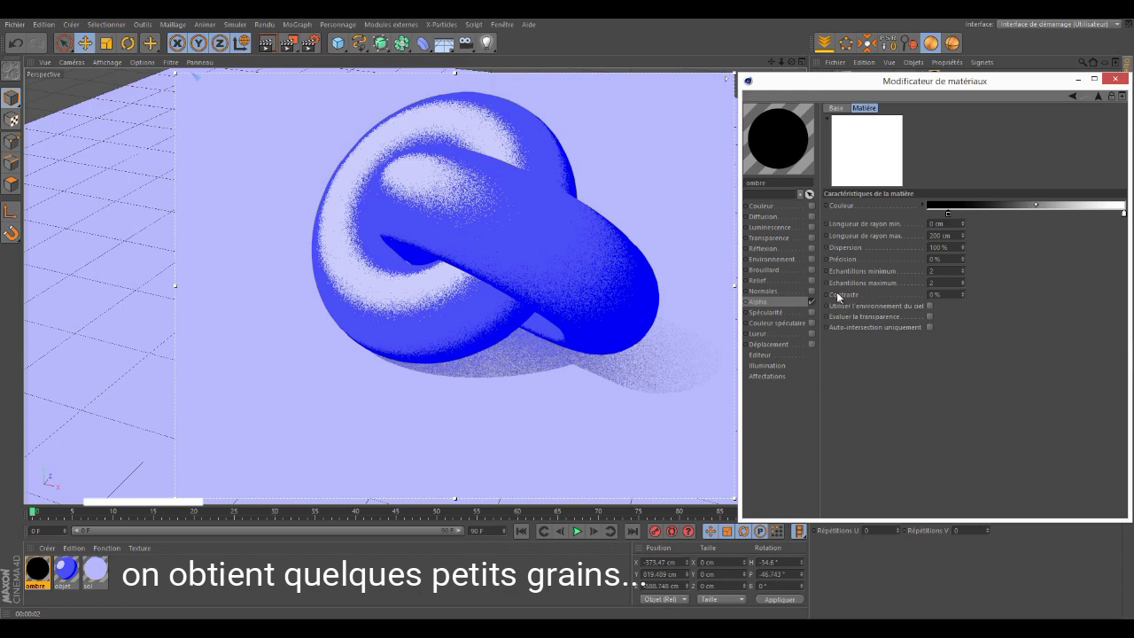
Set occlusion contrast to 14%, keep the gradient's dark knot at the black end, and re-render
left_click_drag(963, 292, 961, 292)
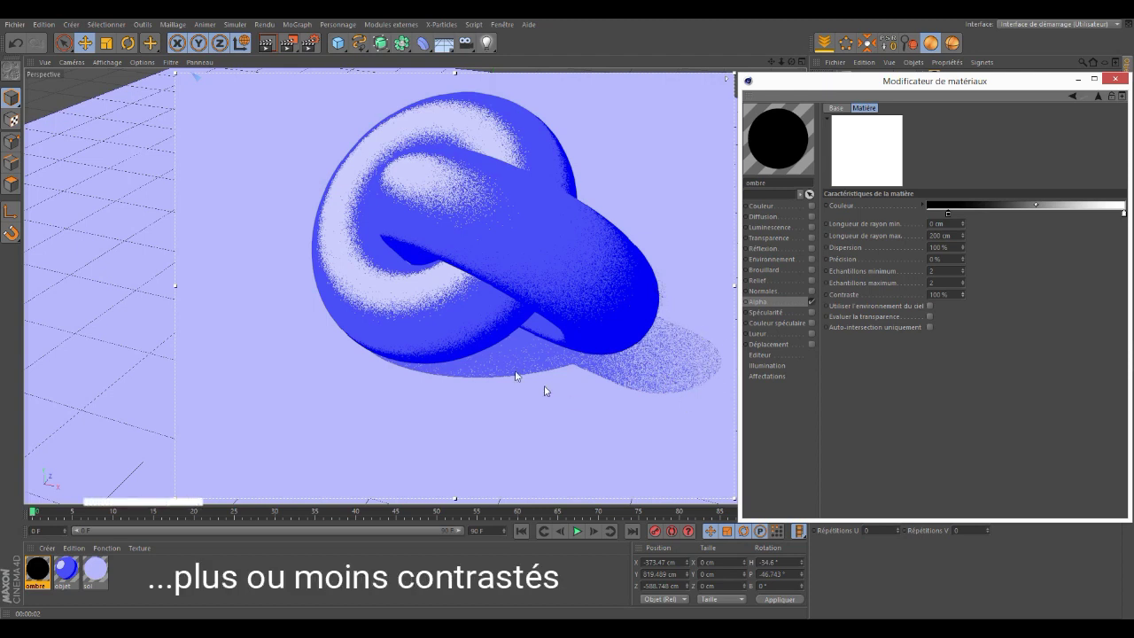
left_click_drag(962, 294, 963, 336)
left_click_drag(963, 295, 963, 301)
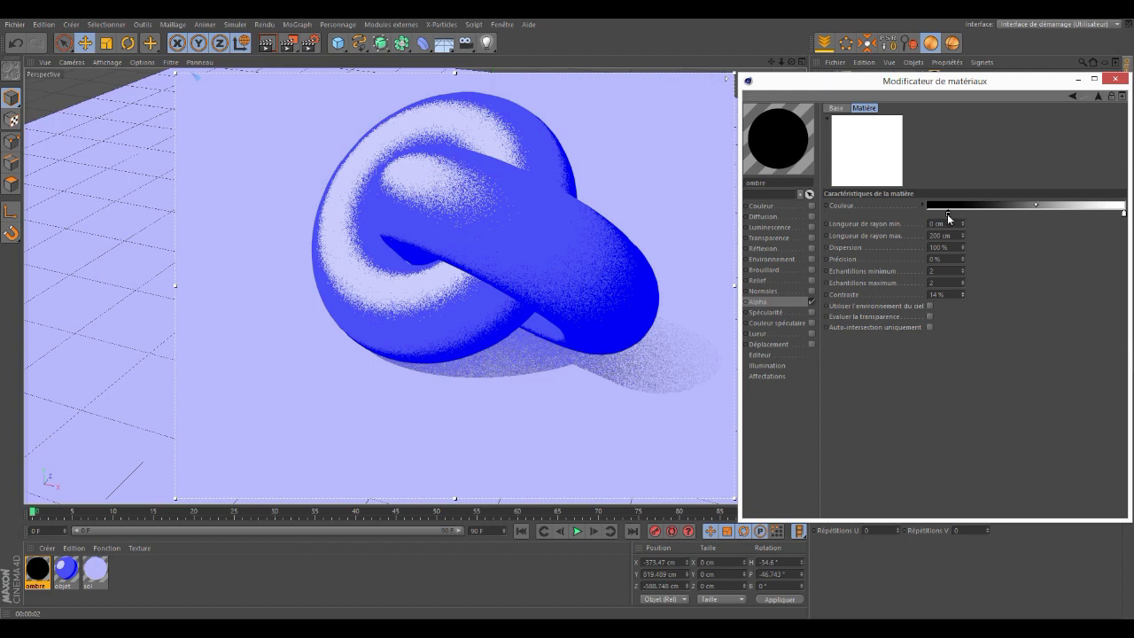
left_click_drag(947, 213, 996, 213)
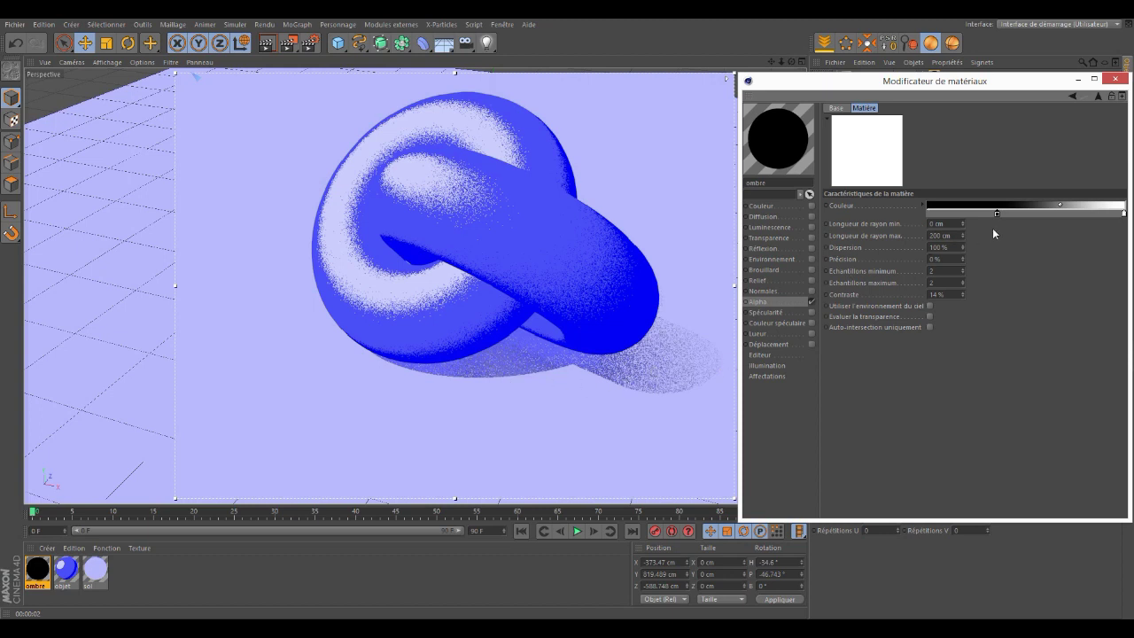
left_click_drag(993, 215, 928, 214)
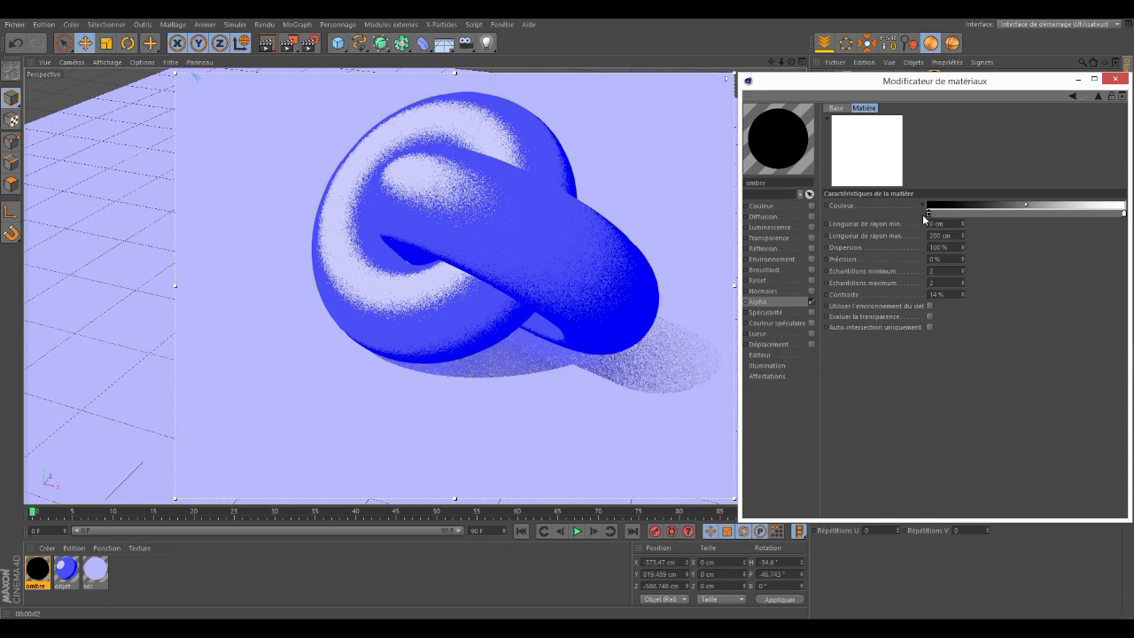
key("ctrl+r")
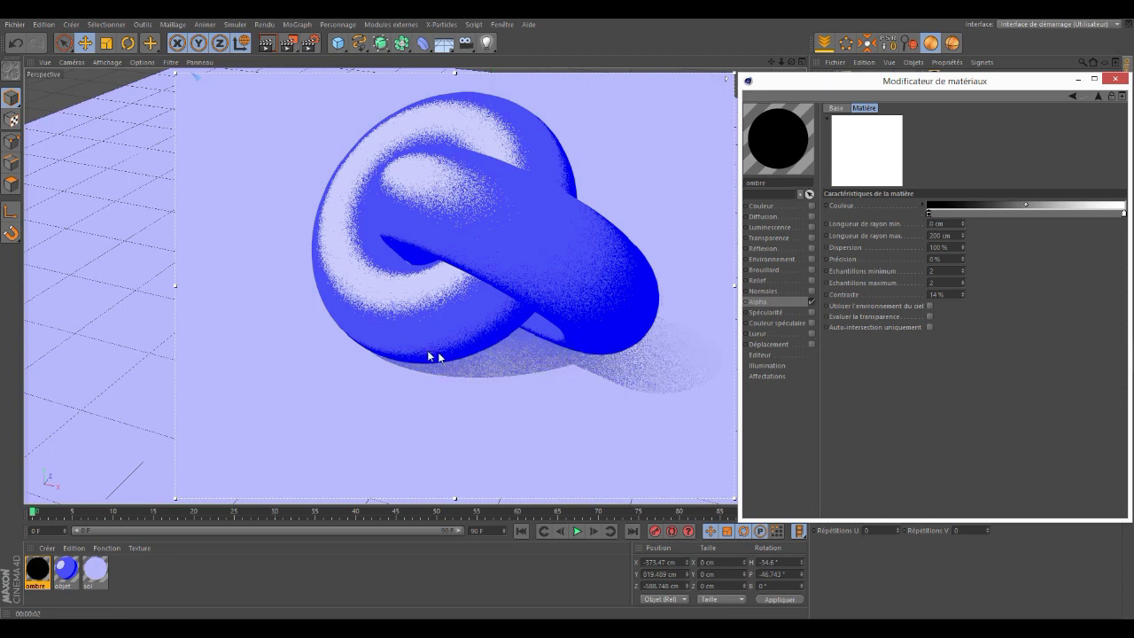
left_click_drag(915, 84, 812, 150)
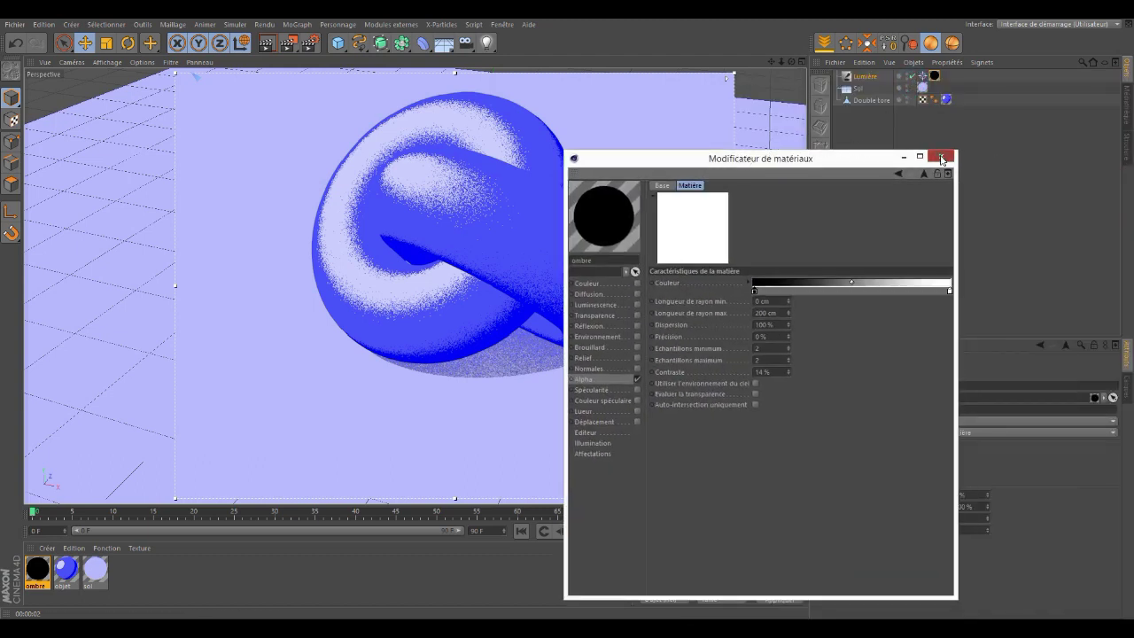
Close the ombre material and re-render the viewport from a new angle
left_click(940, 157)
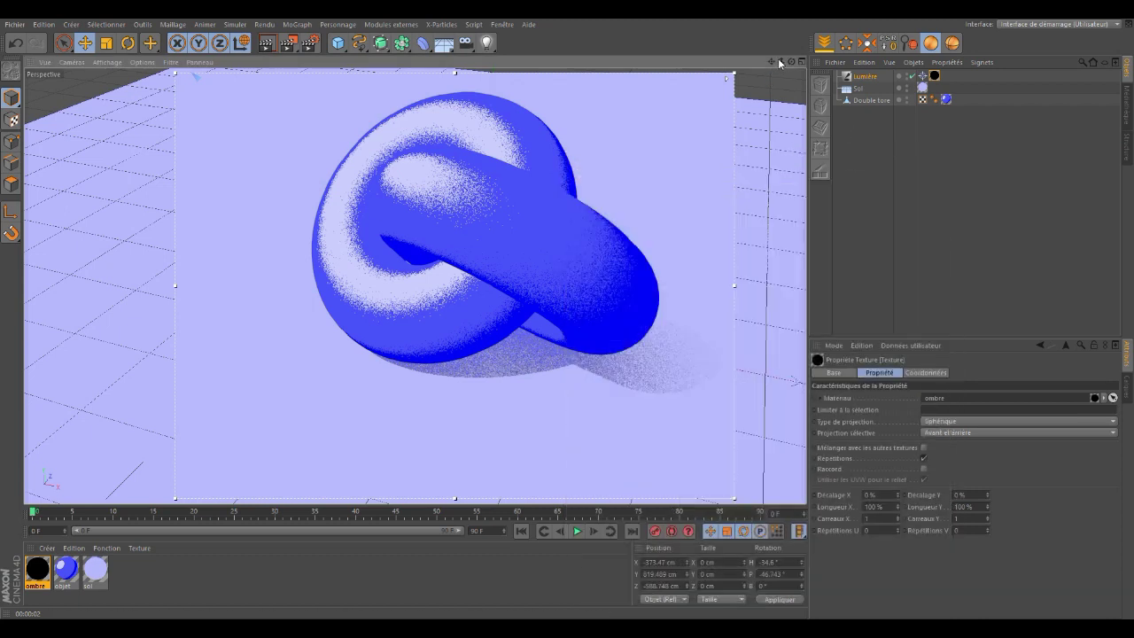
left_click_drag(781, 62, 824, 98)
key("ctrl+r")
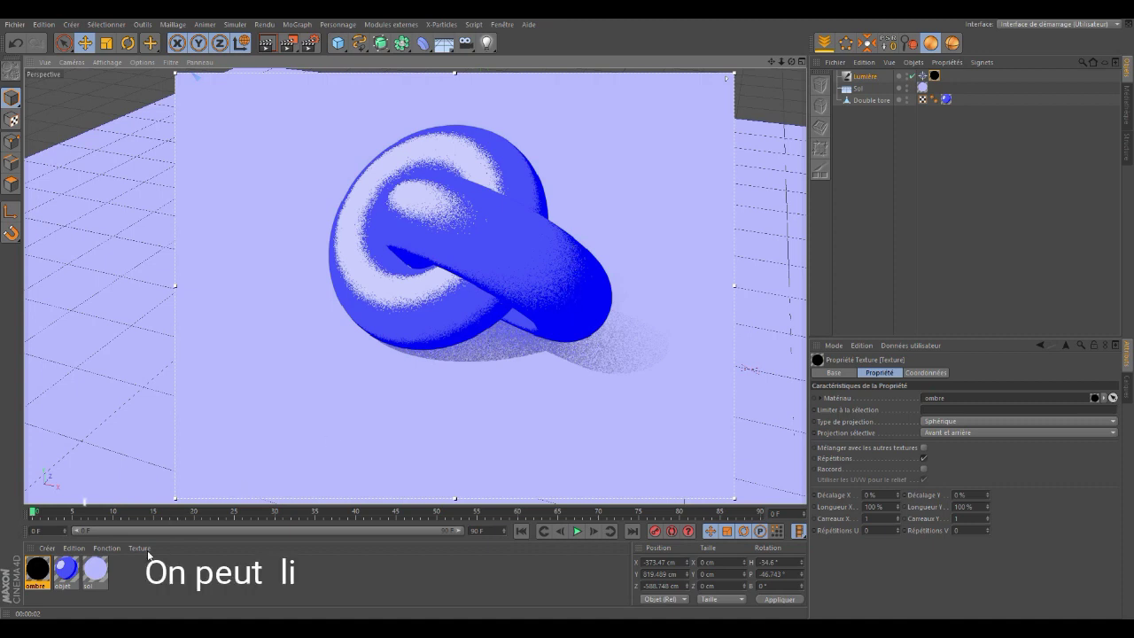
Open the objet material's Luminescence Cellulo shader settings
double_click(70, 573)
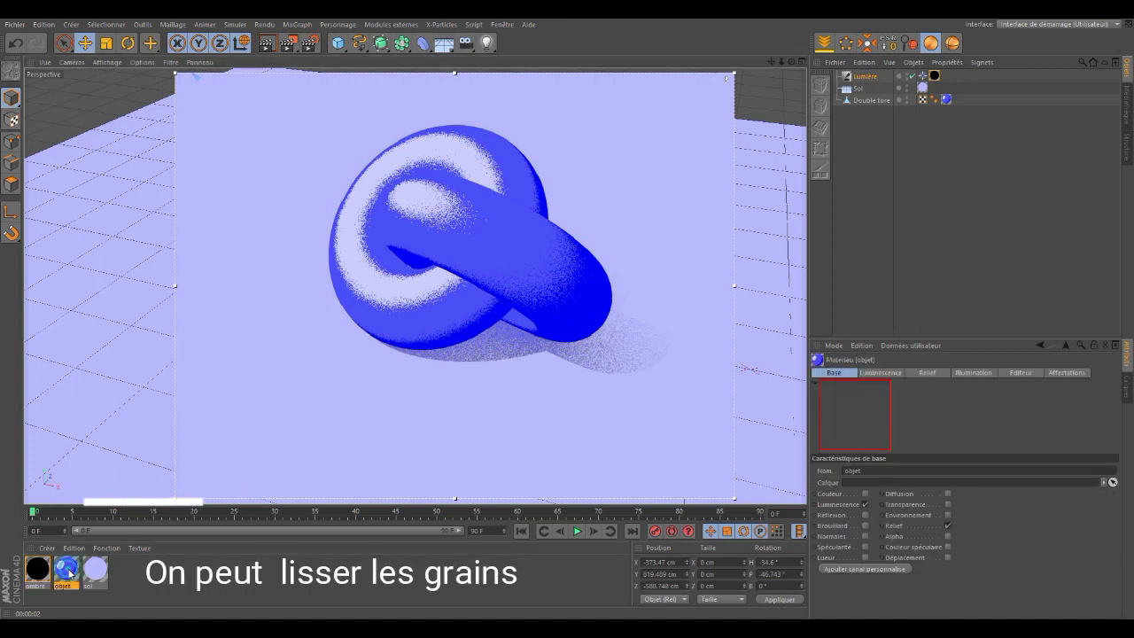
left_click_drag(422, 88, 976, 116)
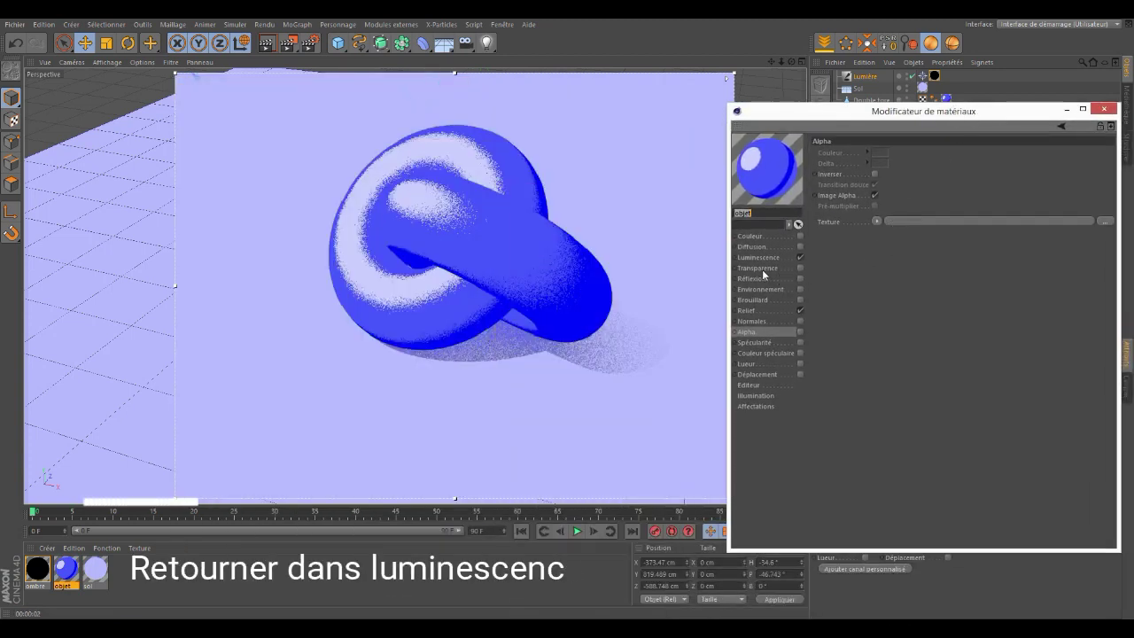
left_click(764, 257)
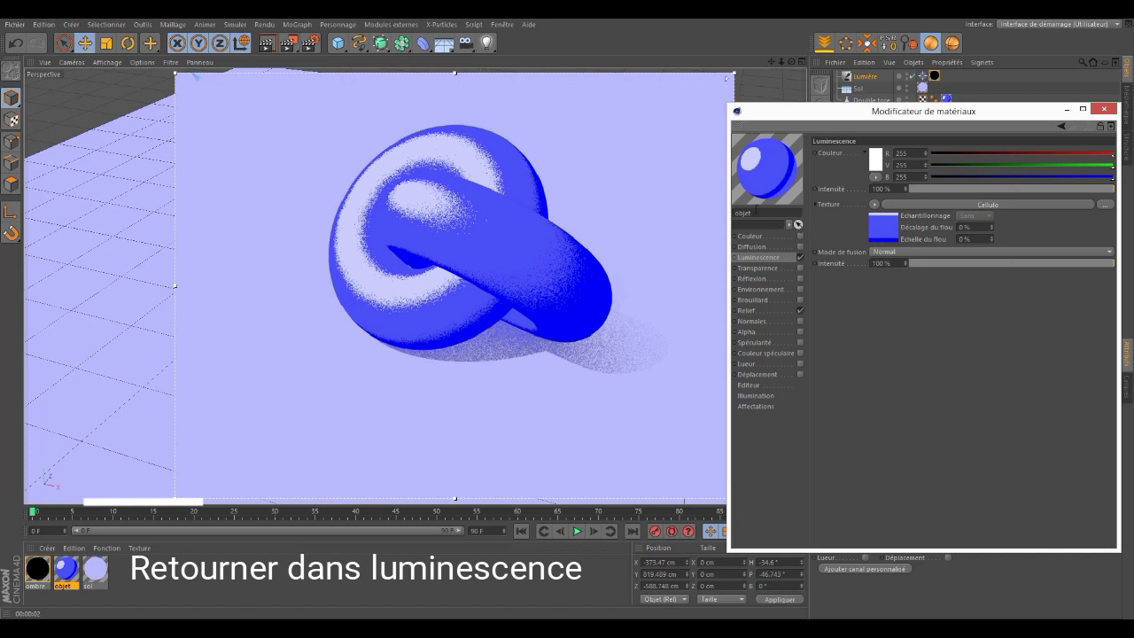
left_click(876, 229)
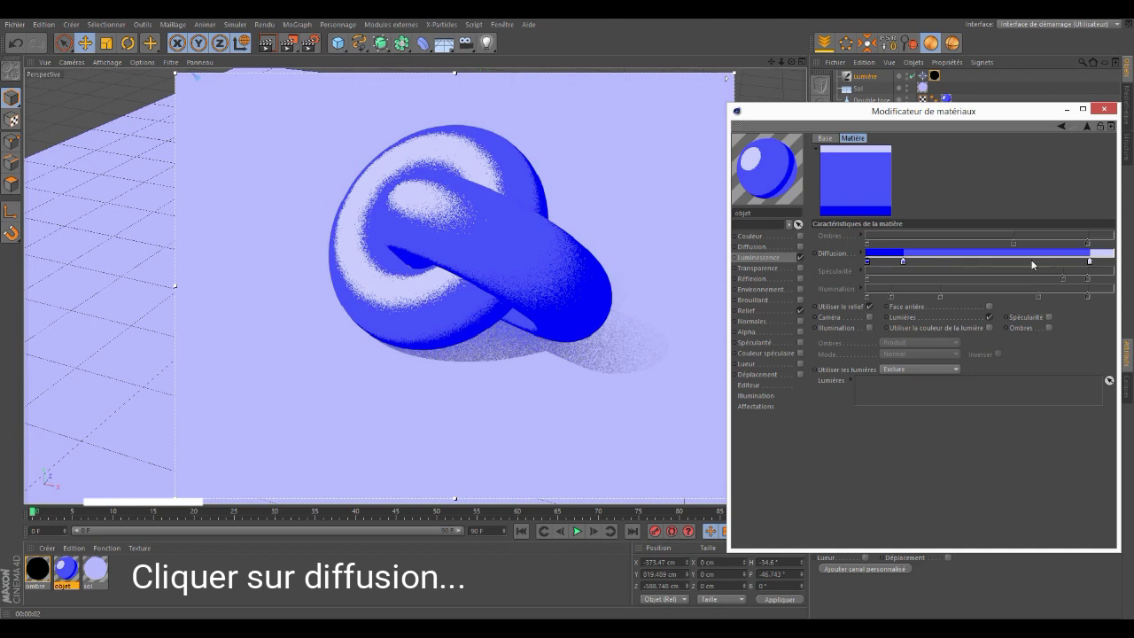
Set the objet Diffusion gradient's interpolation to Noeud lissé
left_click(859, 254)
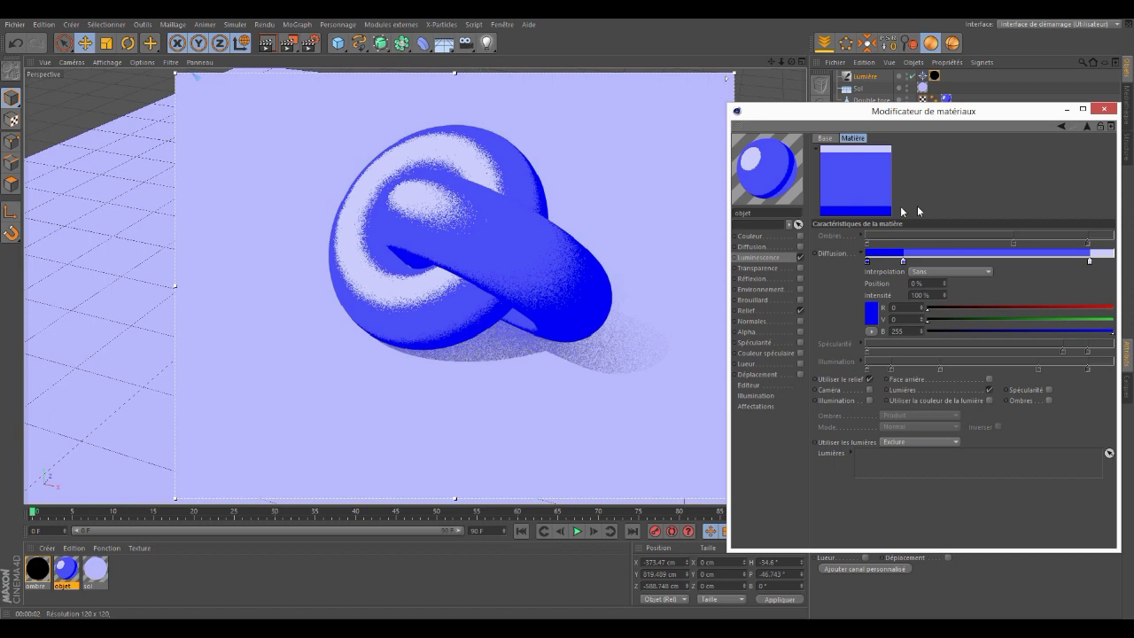
left_click(961, 272)
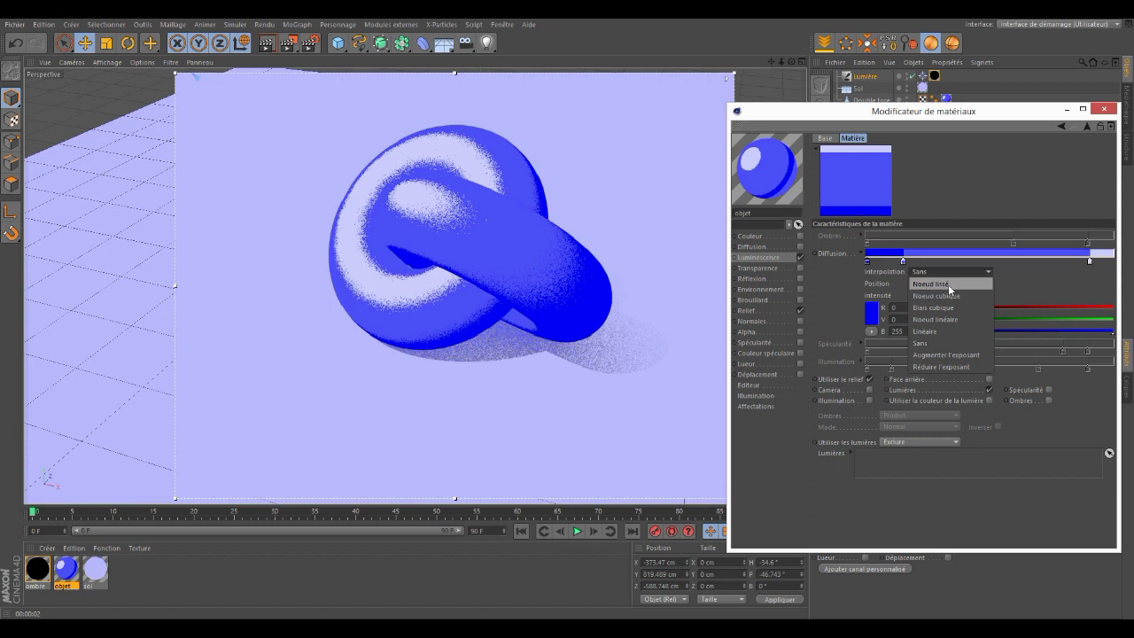
left_click(928, 284)
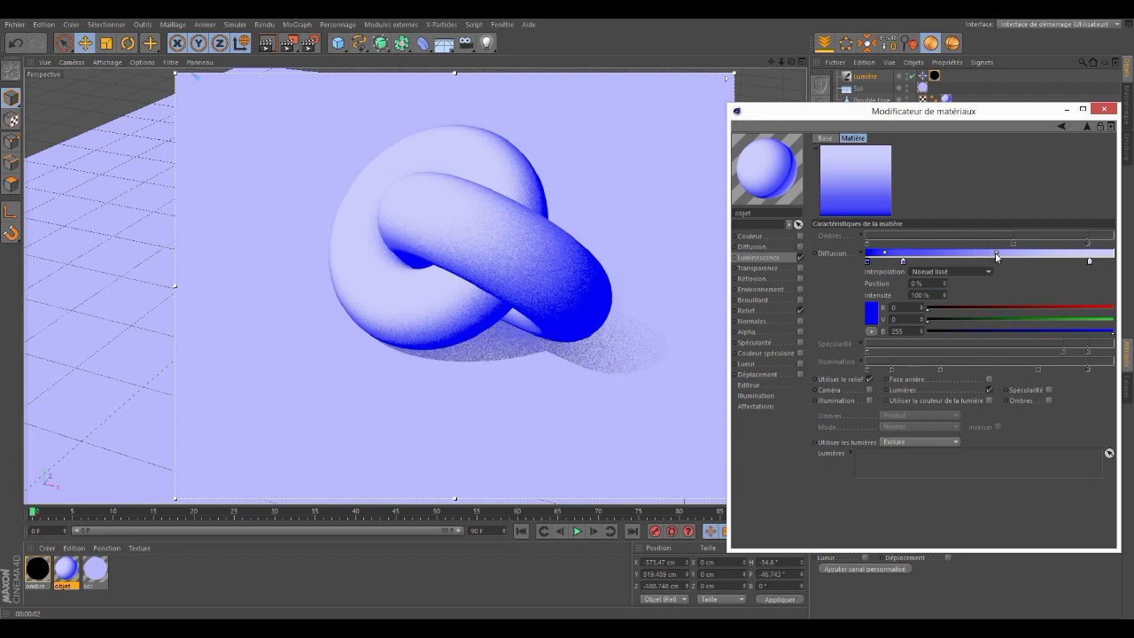
Reposition the Diffusion knots to about 26%, 92% and 99.65% and select the pale lavender knot
left_click_drag(995, 255, 1077, 259)
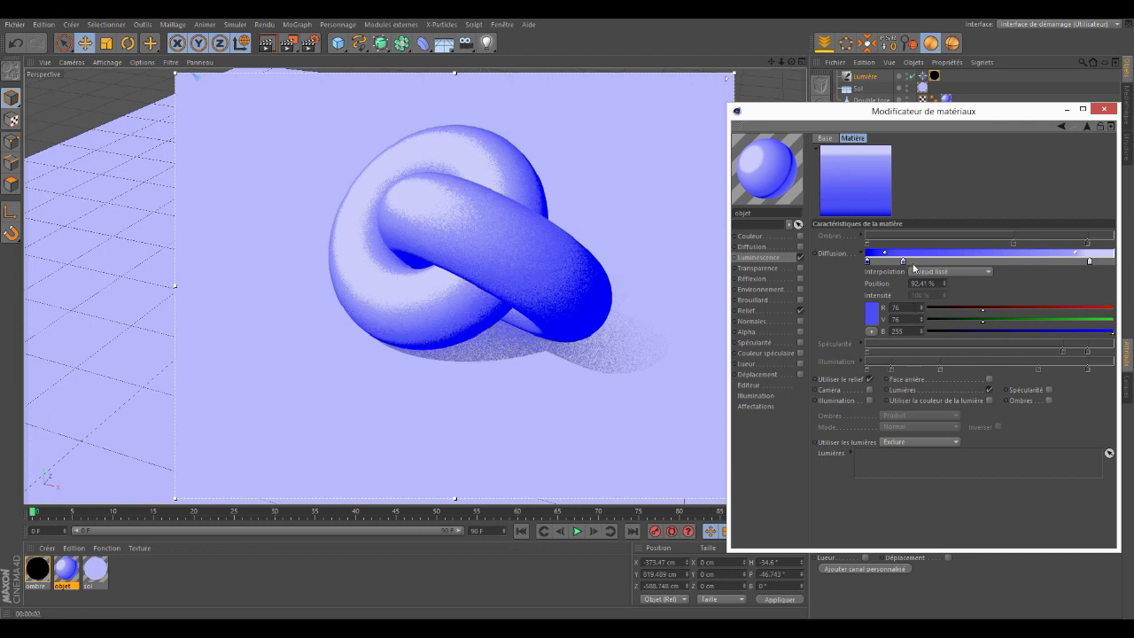
left_click_drag(904, 261, 930, 262)
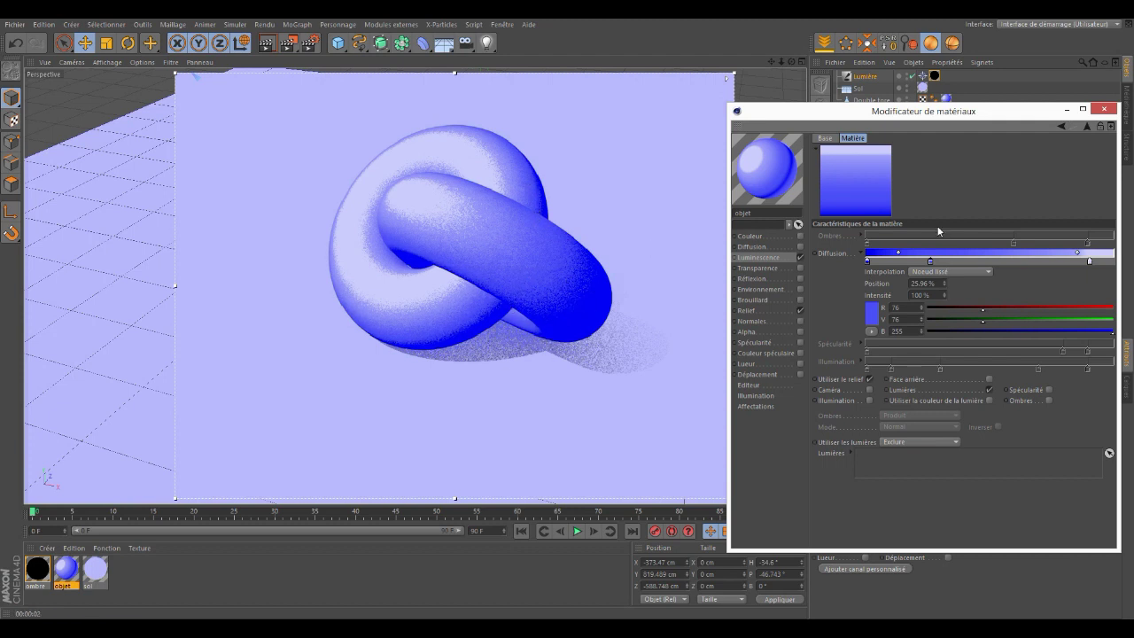
left_click_drag(898, 253, 925, 253)
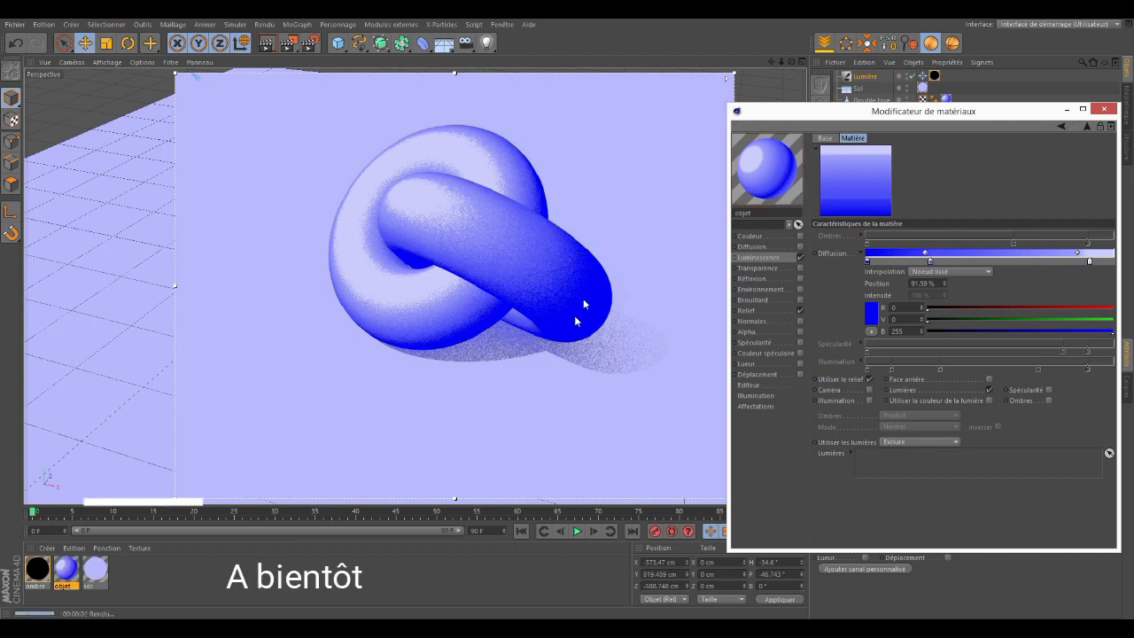
left_click_drag(1082, 259, 1089, 259)
left_click(1090, 260)
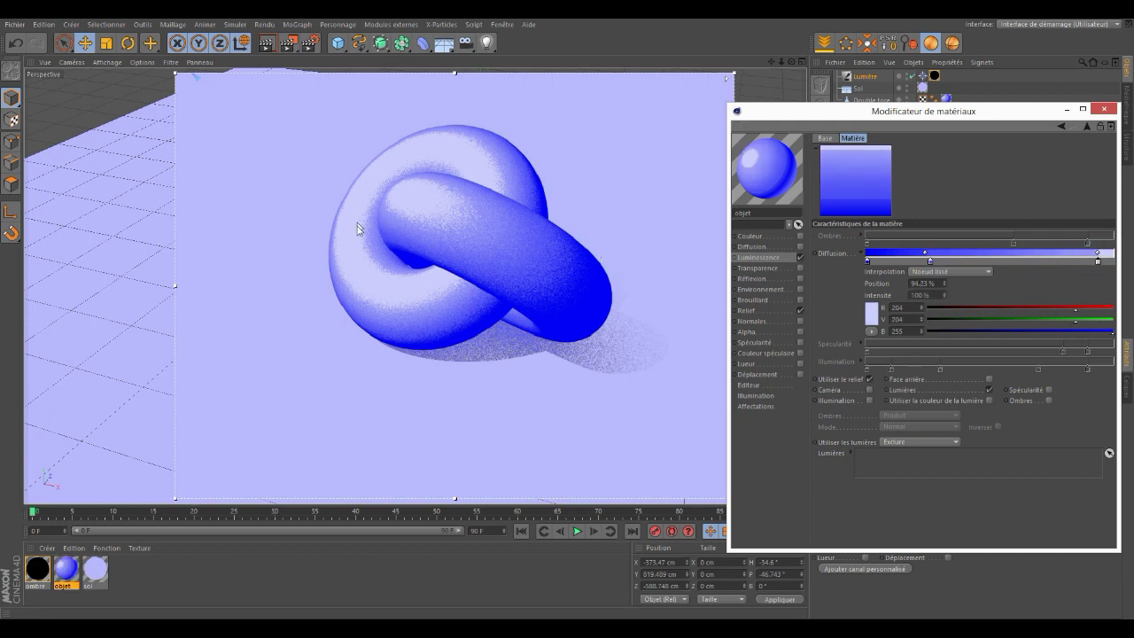